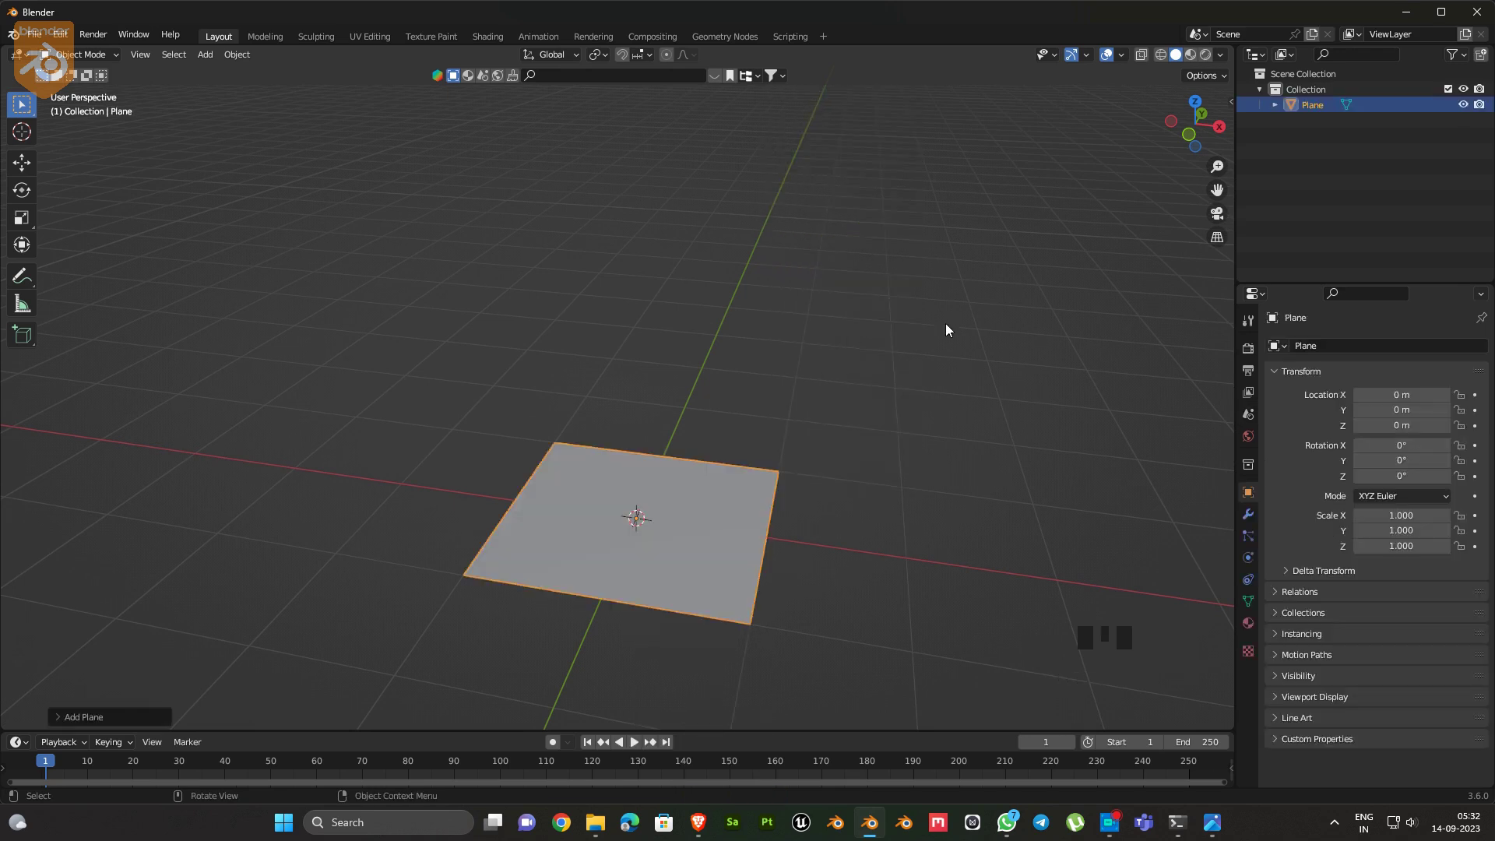
In Edit Mode, rotate the plane's mesh 90° about X and scale it along X into a thin upright strip
key("Tab")
type("rx90")
key("Return")
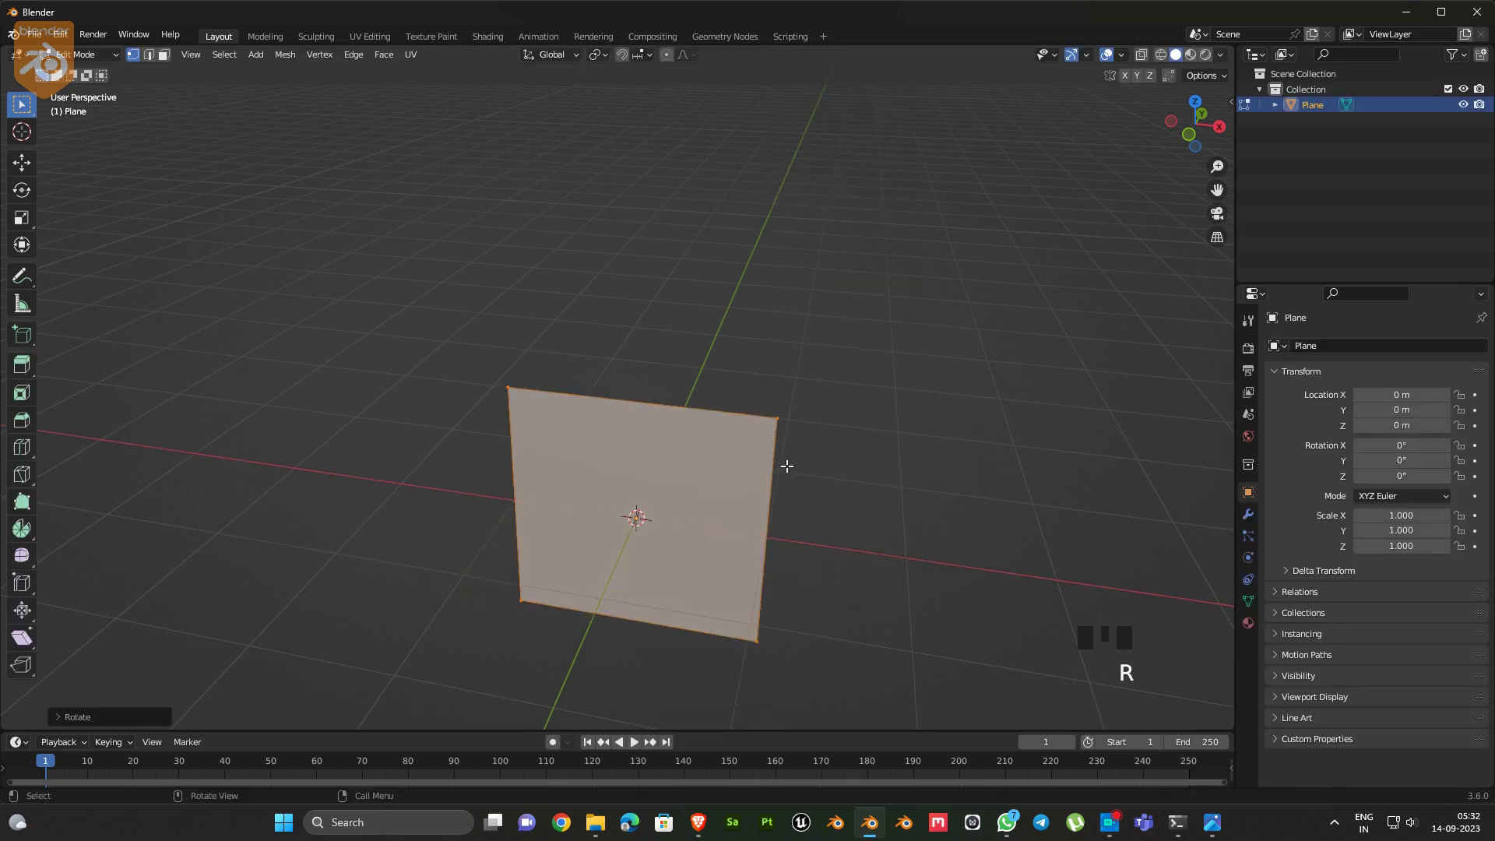
key("s")
key("x")
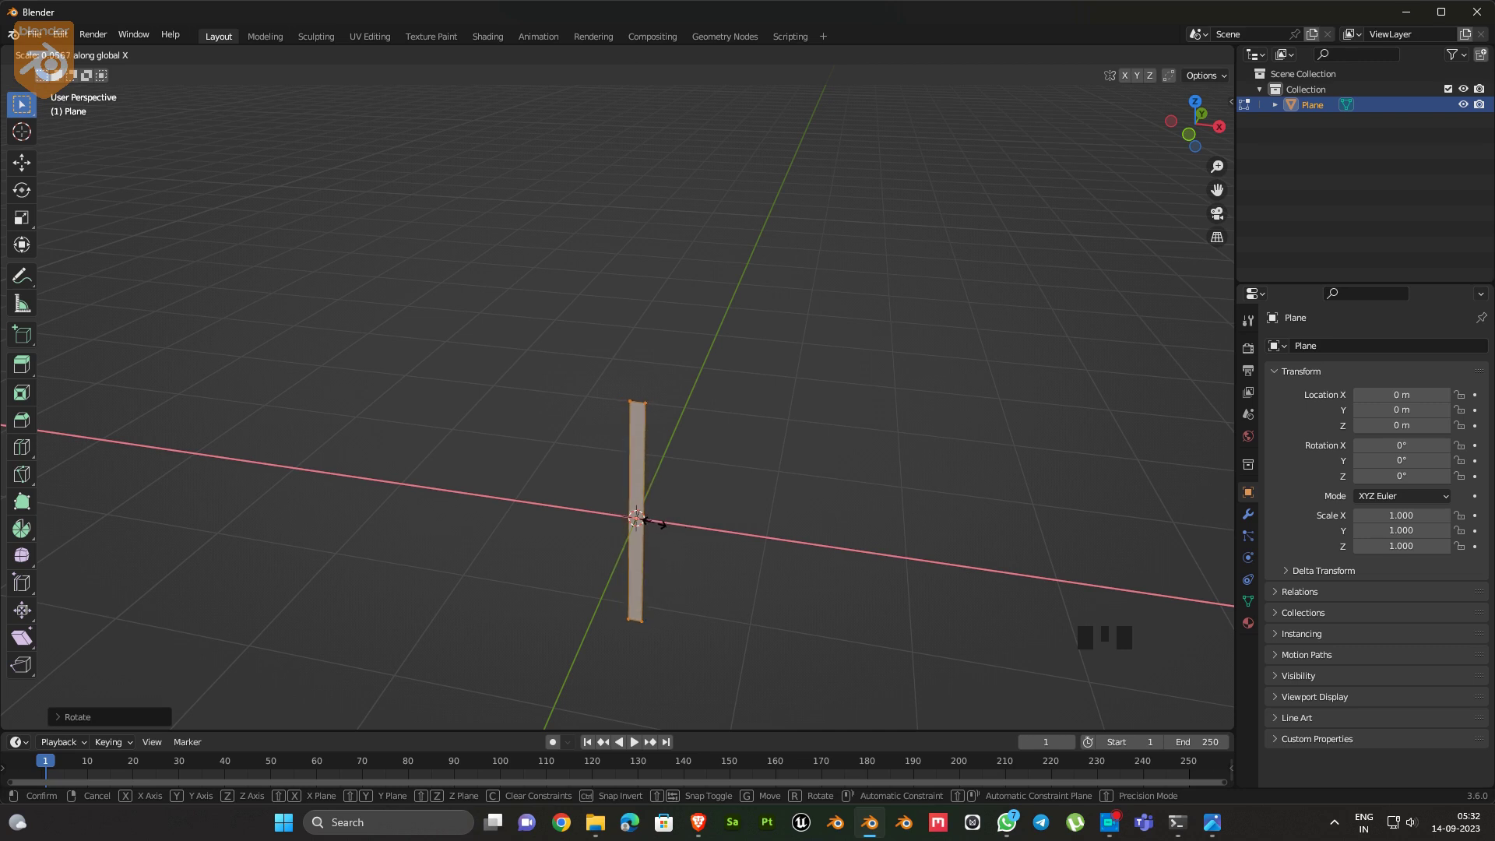
left_click(654, 522)
Scale the thin strip along Z to make it taller
middle_click_drag(656, 520, 743, 498)
middle_click_drag(747, 576, 778, 551, "ctrl")
key("s")
key("x")
right_click(774, 551)
key("s")
key("z")
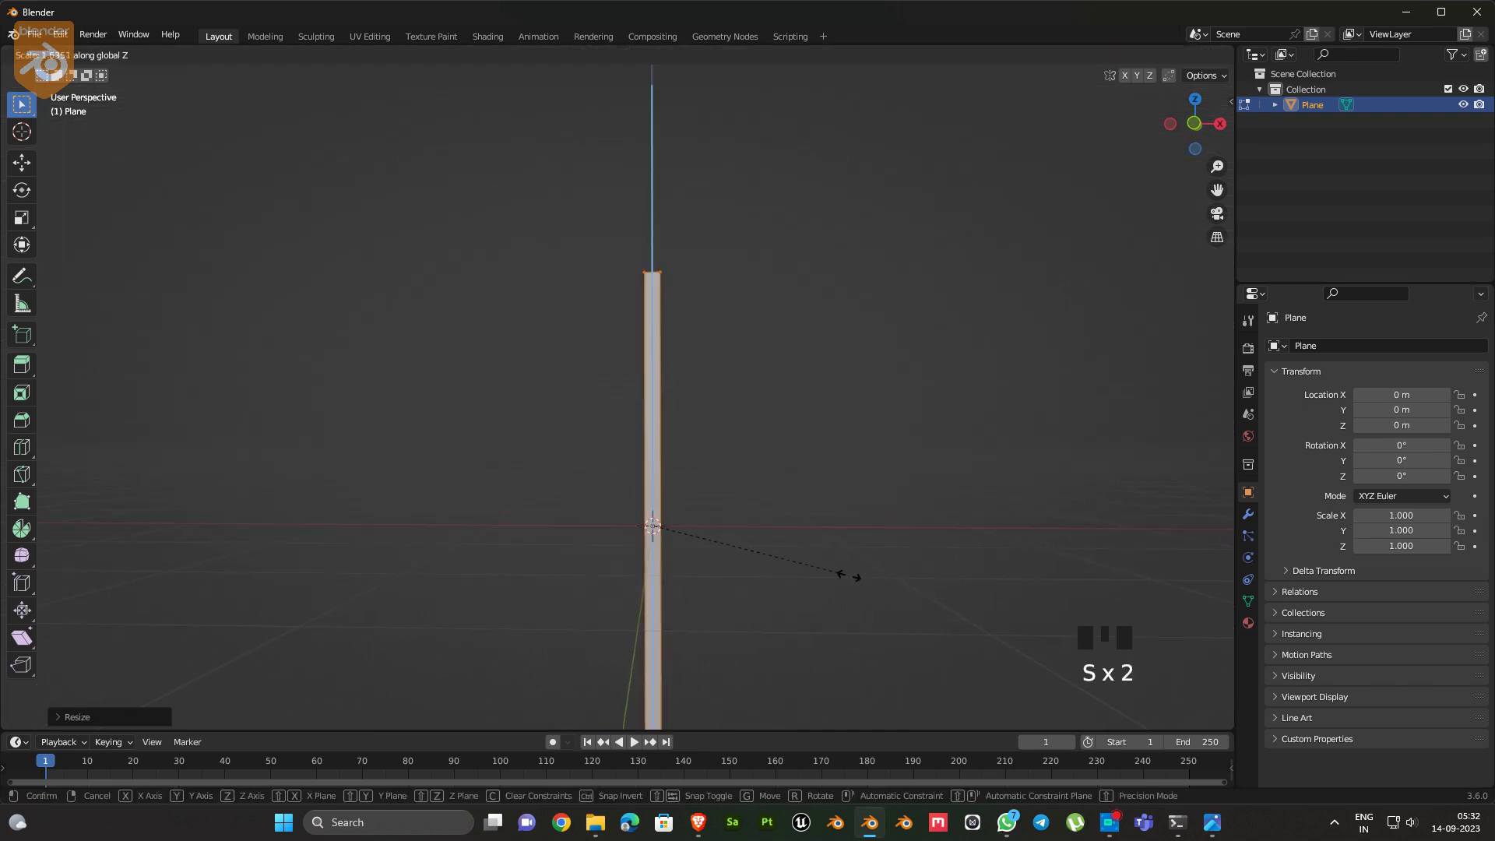
left_click(800, 567)
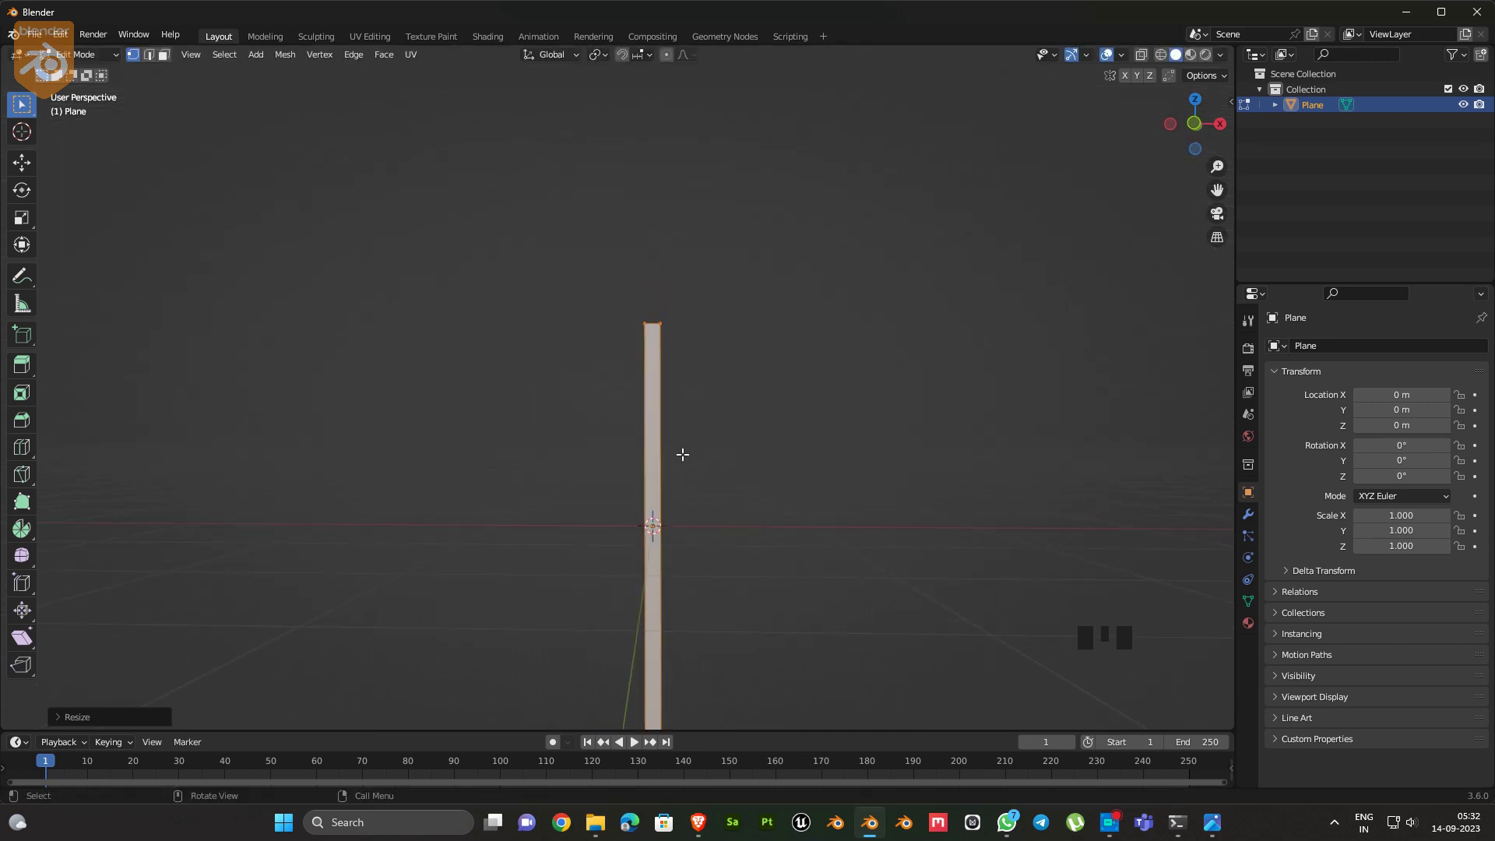
Add a horizontal loop cut near the strip's upper end and a vertical loop cut along its centre
key("ctrl+r")
left_click(663, 520)
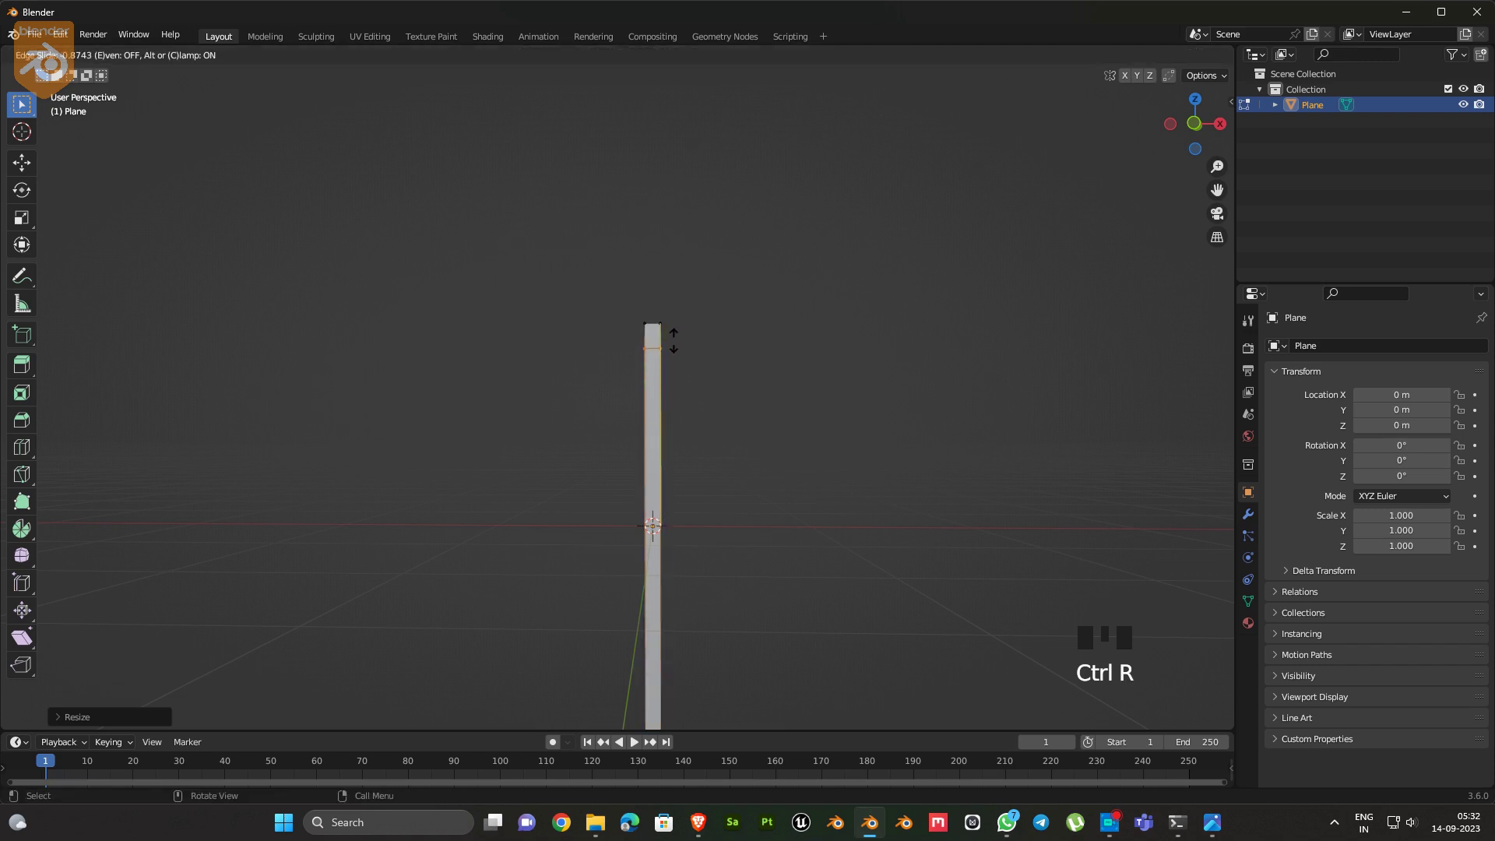
left_click(673, 340)
key("ctrl+r")
left_click(637, 336)
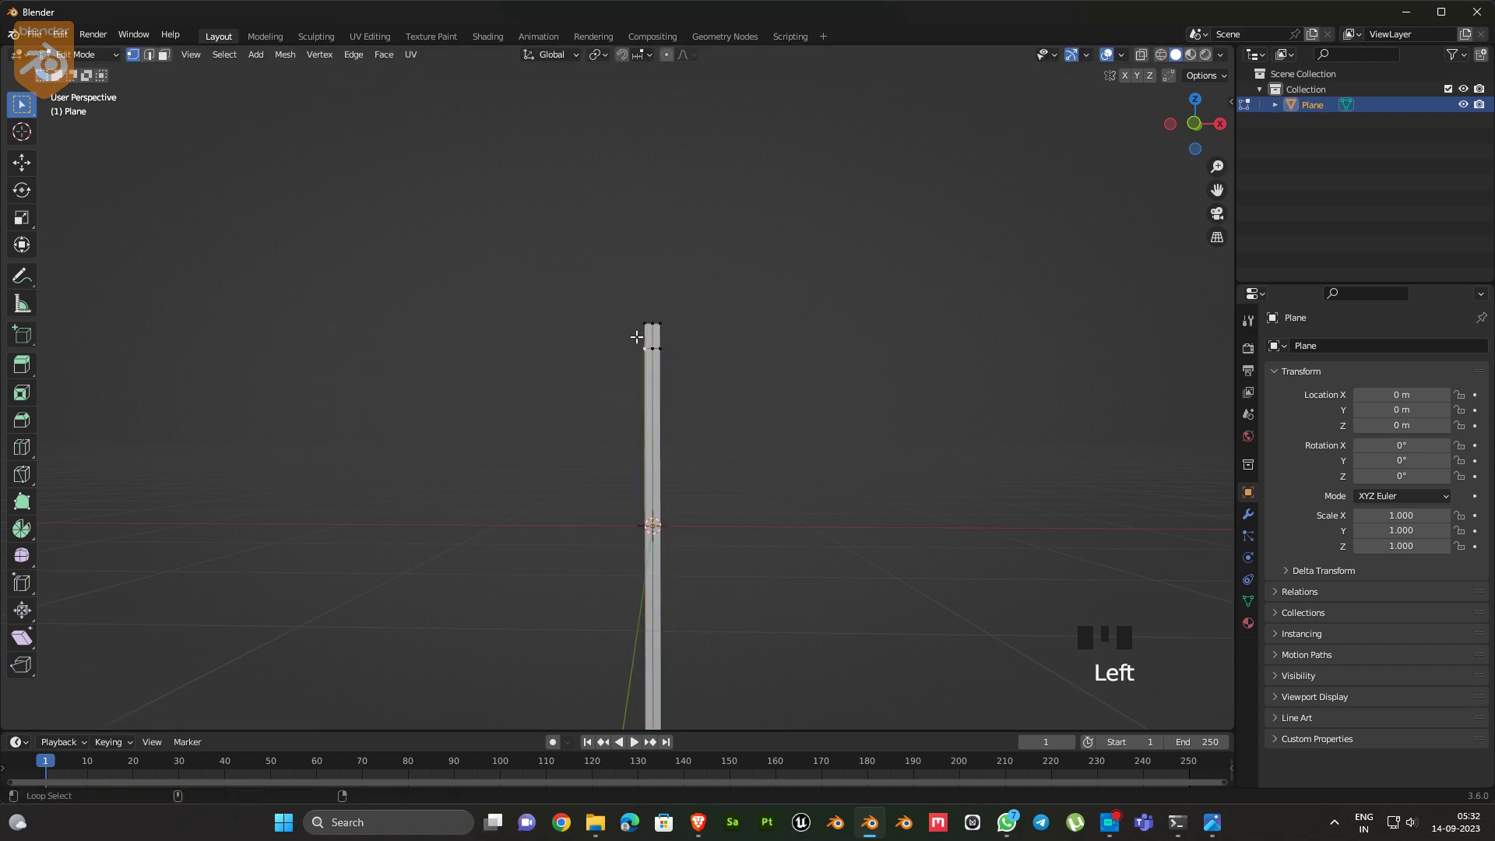
Delete the strip's left half and add a Mirror modifier on the X axis to the remaining half
key("Tab")
left_click(1248, 515)
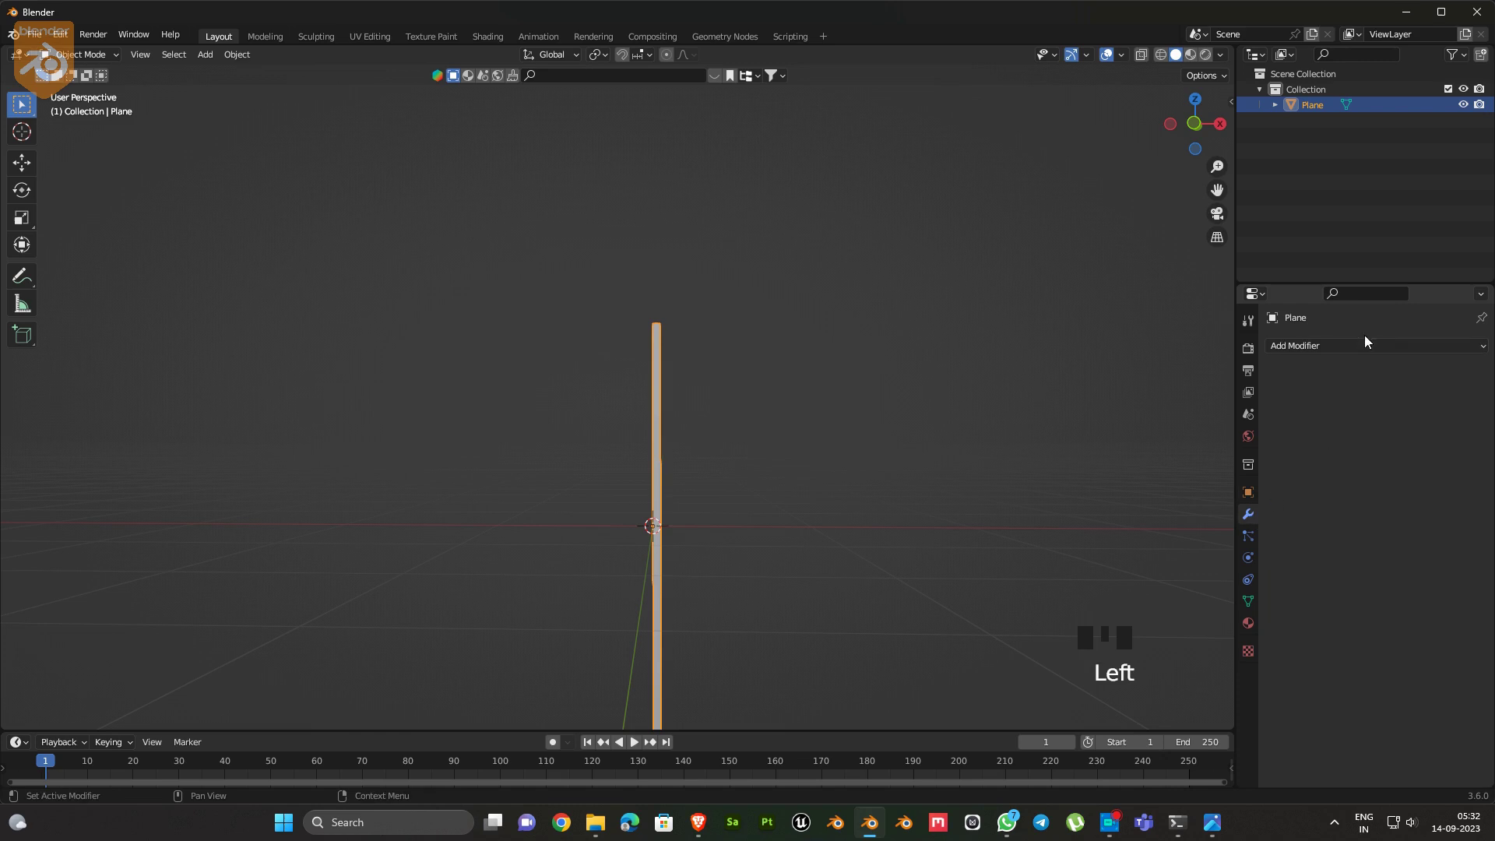
left_click(1364, 345)
left_click(1172, 526)
key("Tab")
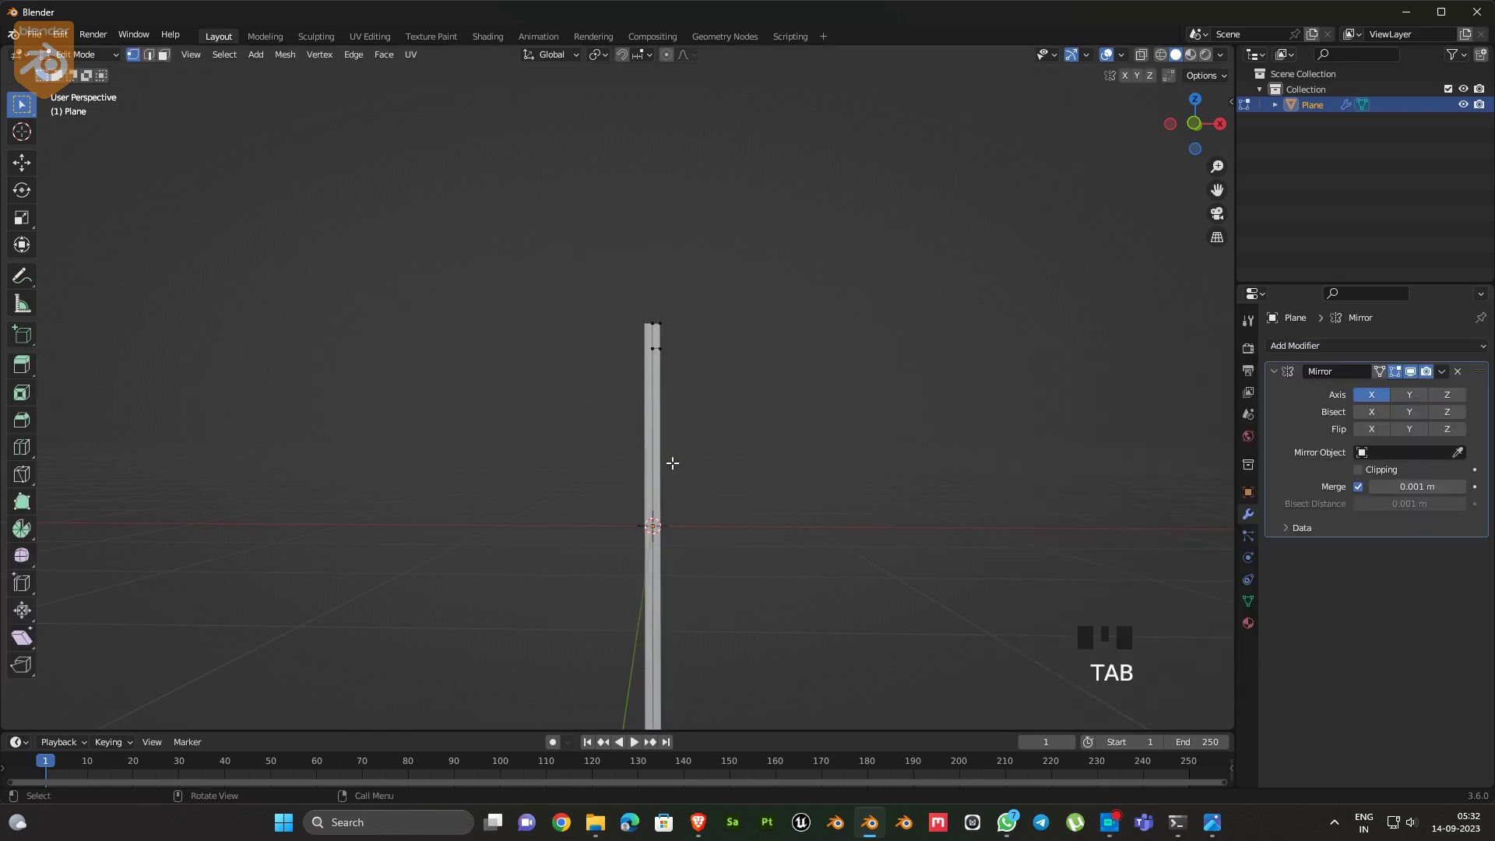
Move the upper horizontal edge slightly upward and extrude the top section's outer side along X to form a T-shaped crossbar
left_click(698, 314)
key("g")
left_click(704, 297)
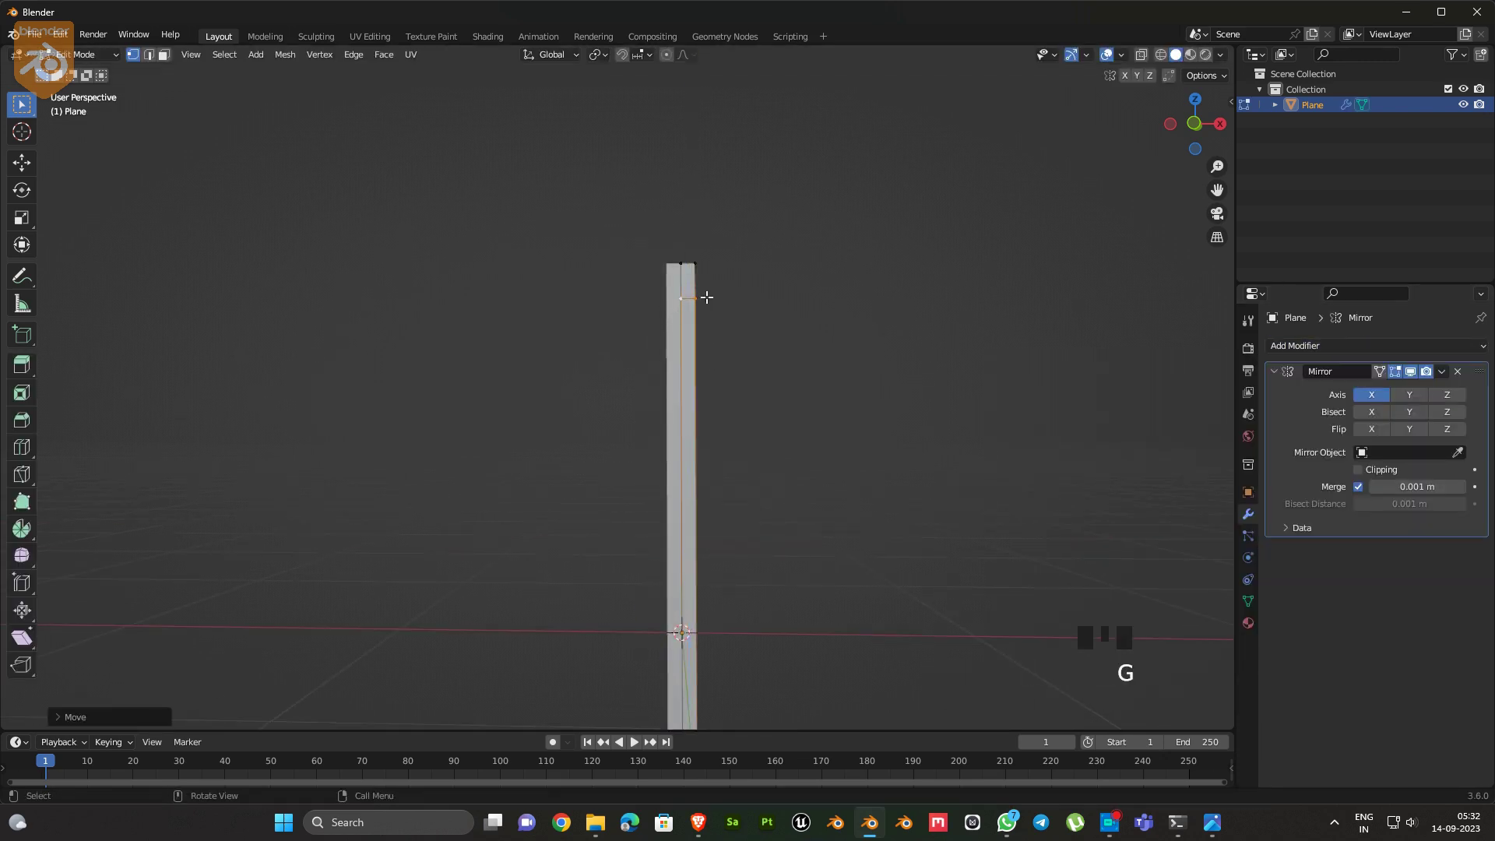
left_click(721, 267, "shift")
key("e")
key("x")
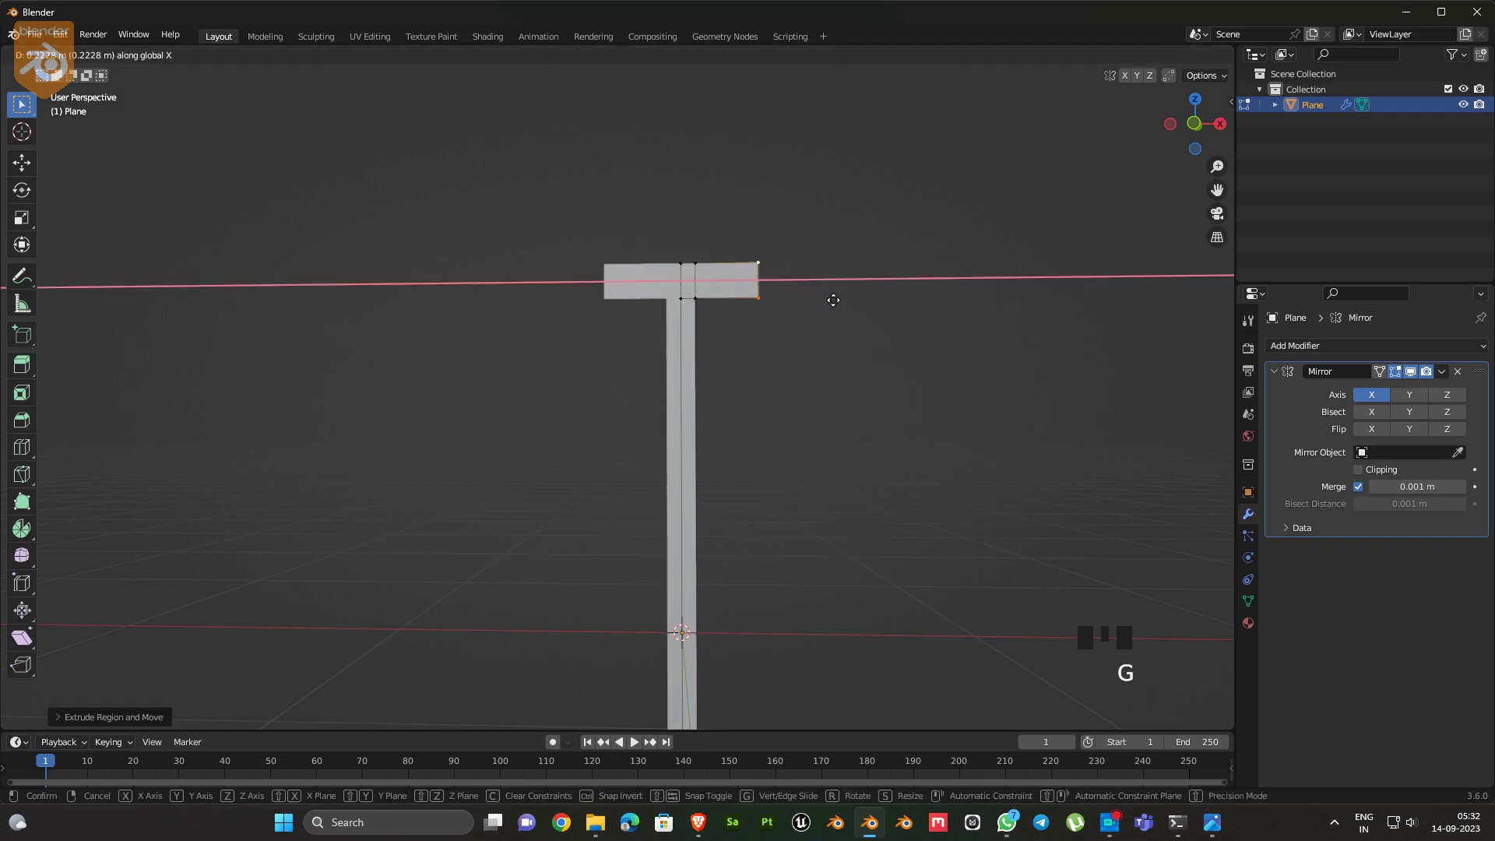
left_click(810, 296)
Extrude the crossbar's lower edge and the stem's outer edge along Y to give them depth
left_click(683, 309, "shift")
left_click(682, 309, "shift")
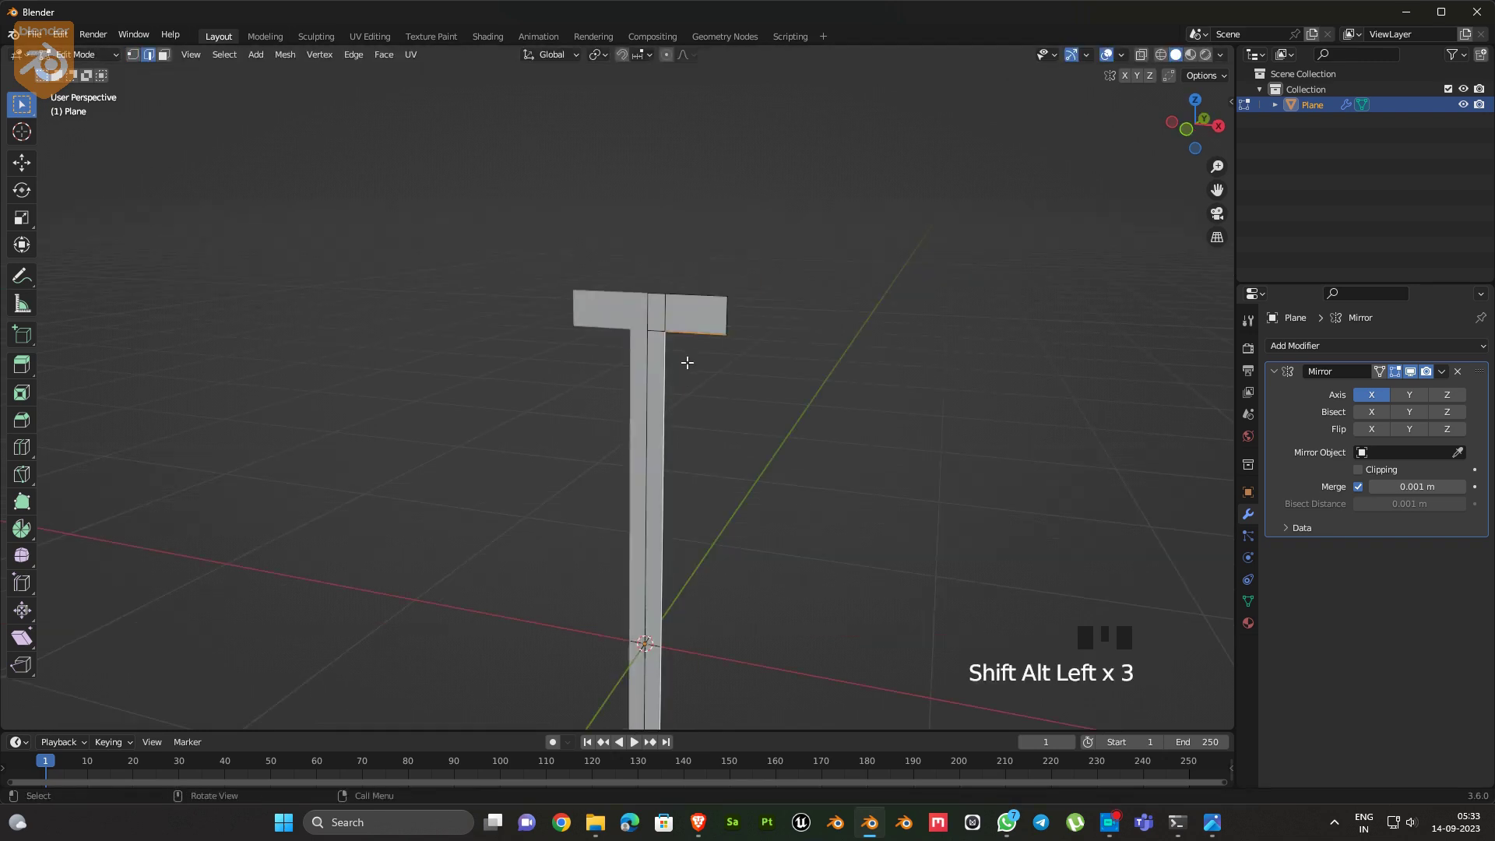
key("e")
right_click(718, 446)
key("g")
key("y")
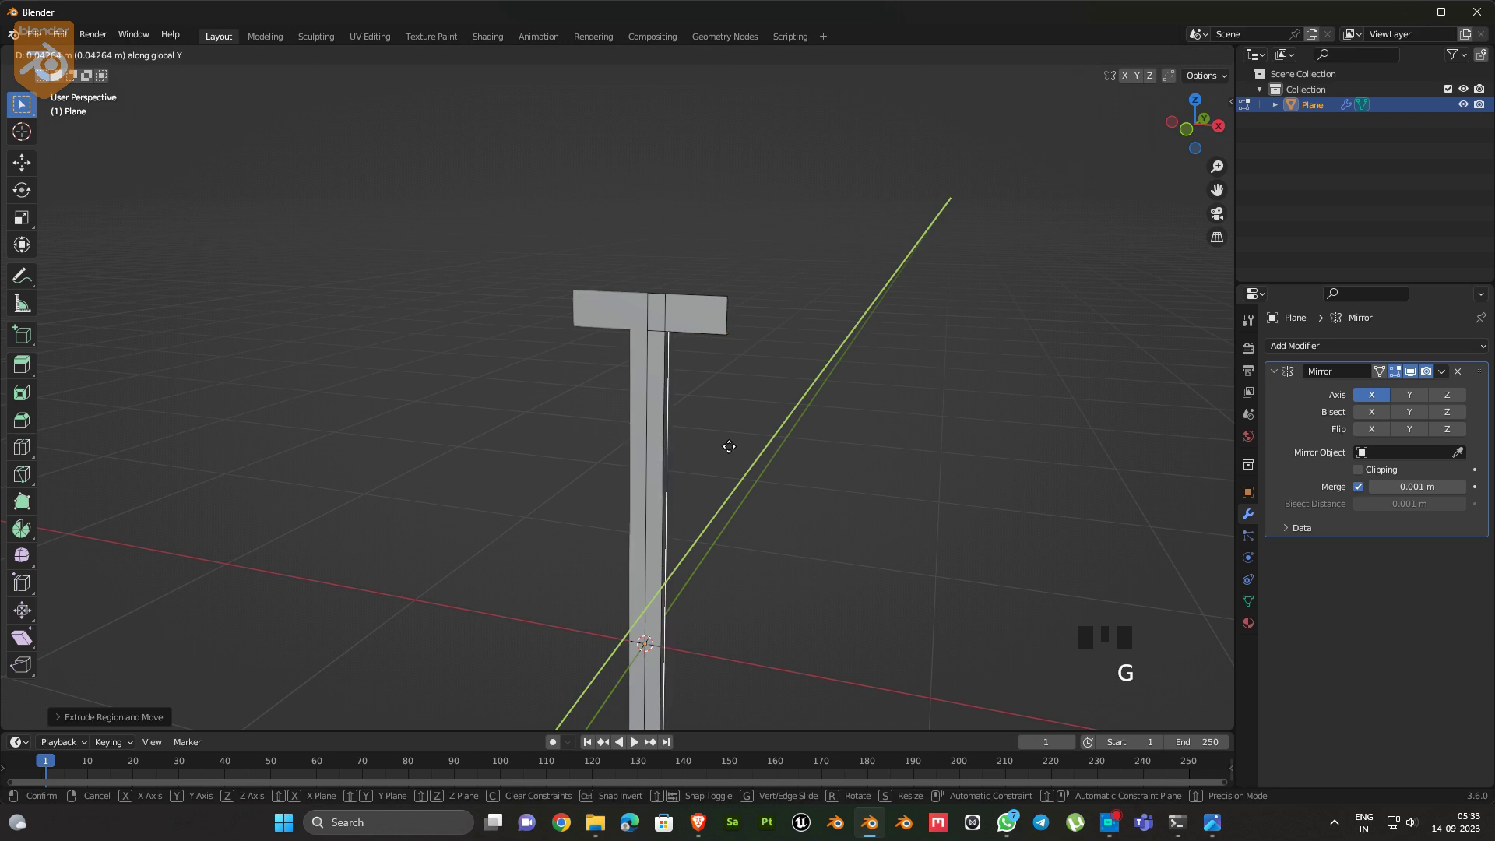
Snap the 3D cursor to the crossbar's rear lower corner vertex and set the transform pivot to the 3D cursor
left_click(693, 200)
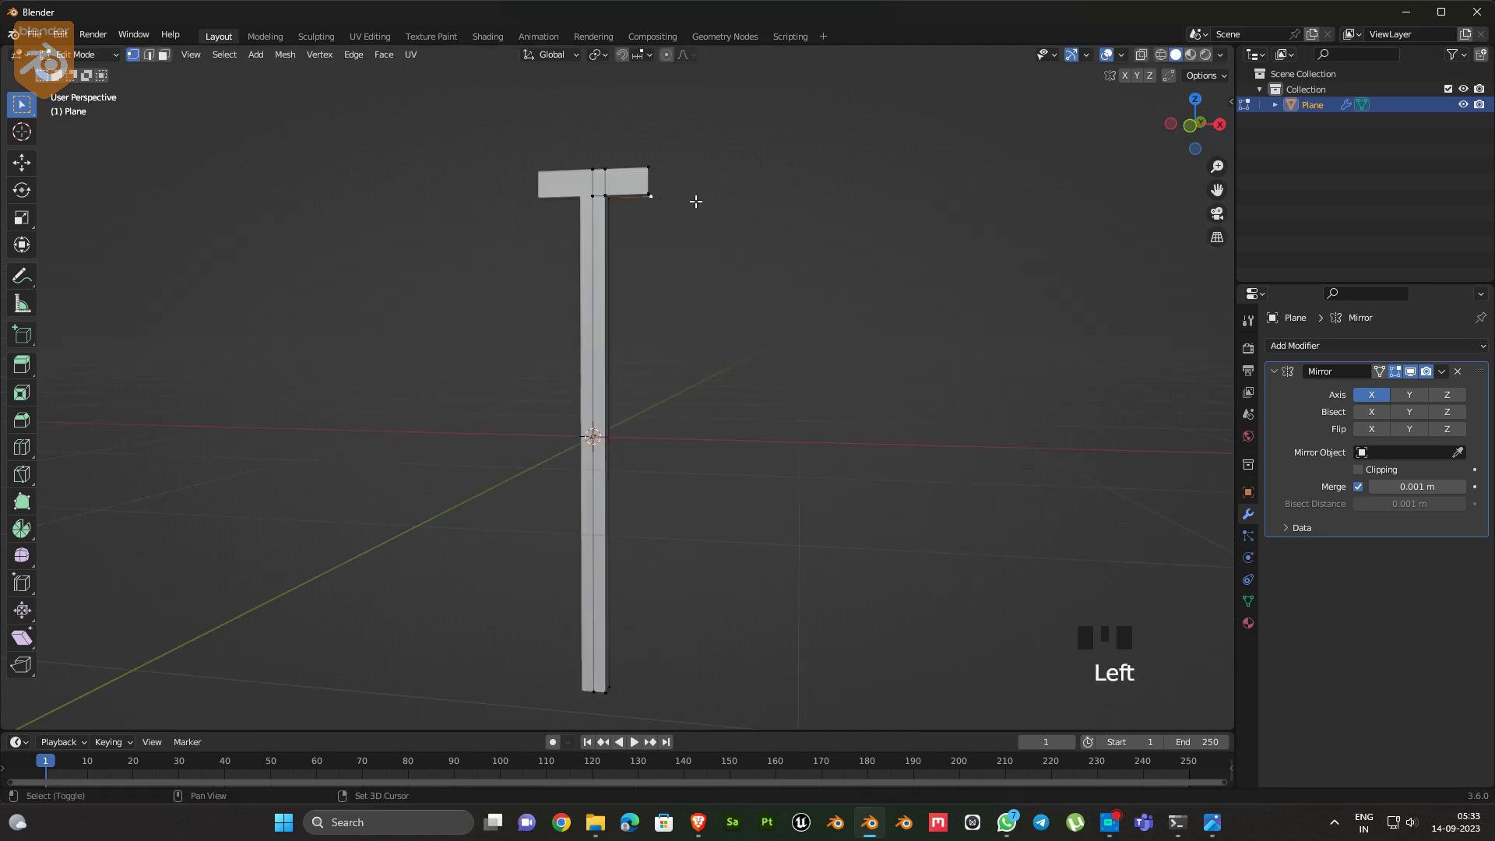
key("shift+s")
left_click(707, 290)
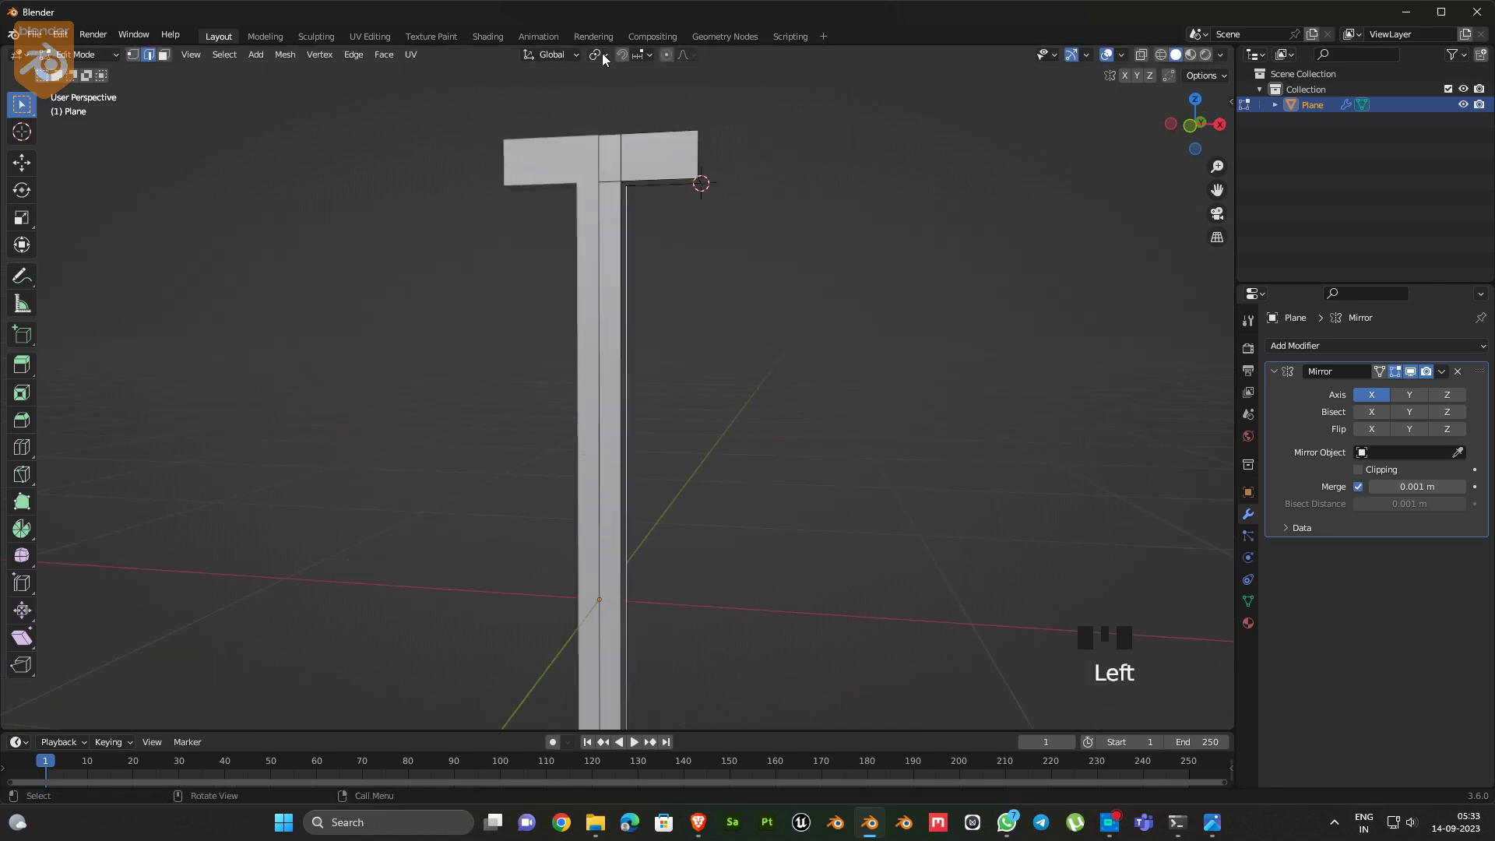
left_click(601, 54)
left_click(616, 105)
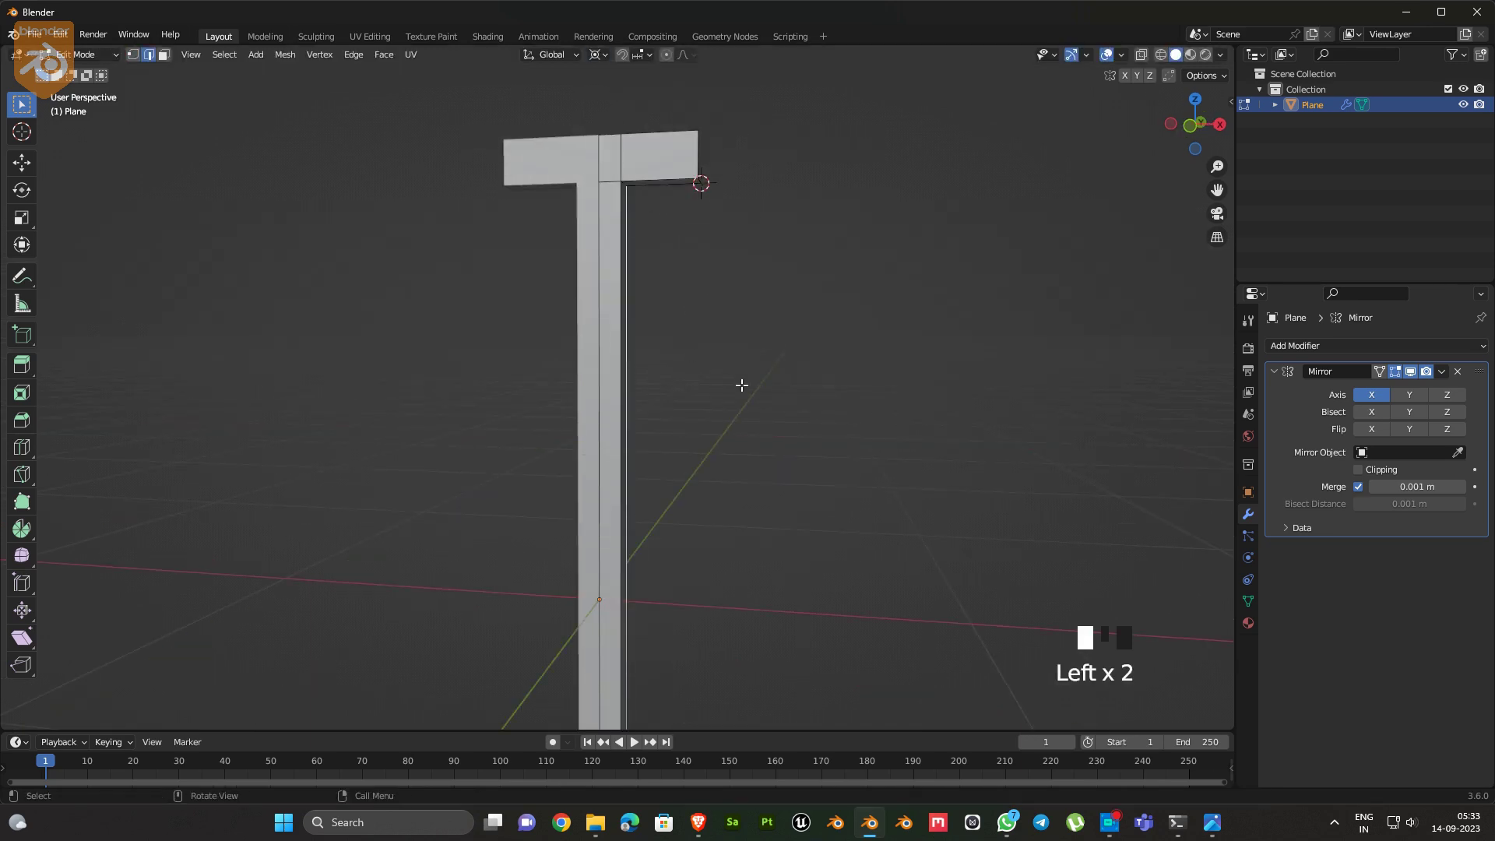
Extrude the stem's rear edge and scale it to 0 along X so it lines up with the 3D cursor
key("s")
key("x")
key("0")
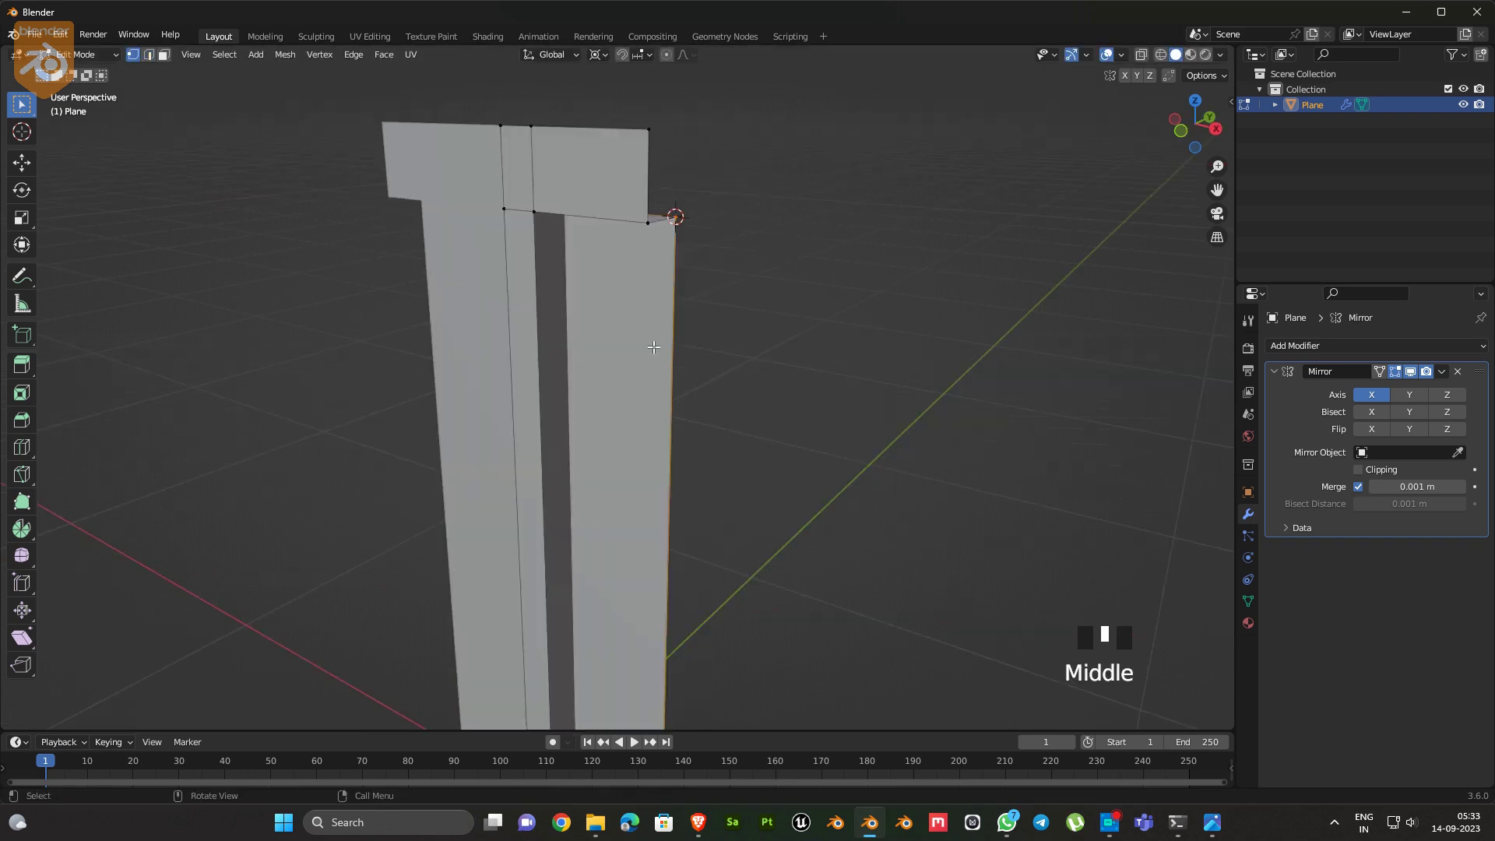
Merge the overlapping vertices at the crossbar's rear lower corner using wireframe display, and return to solid shading
key("z")
left_click(504, 335)
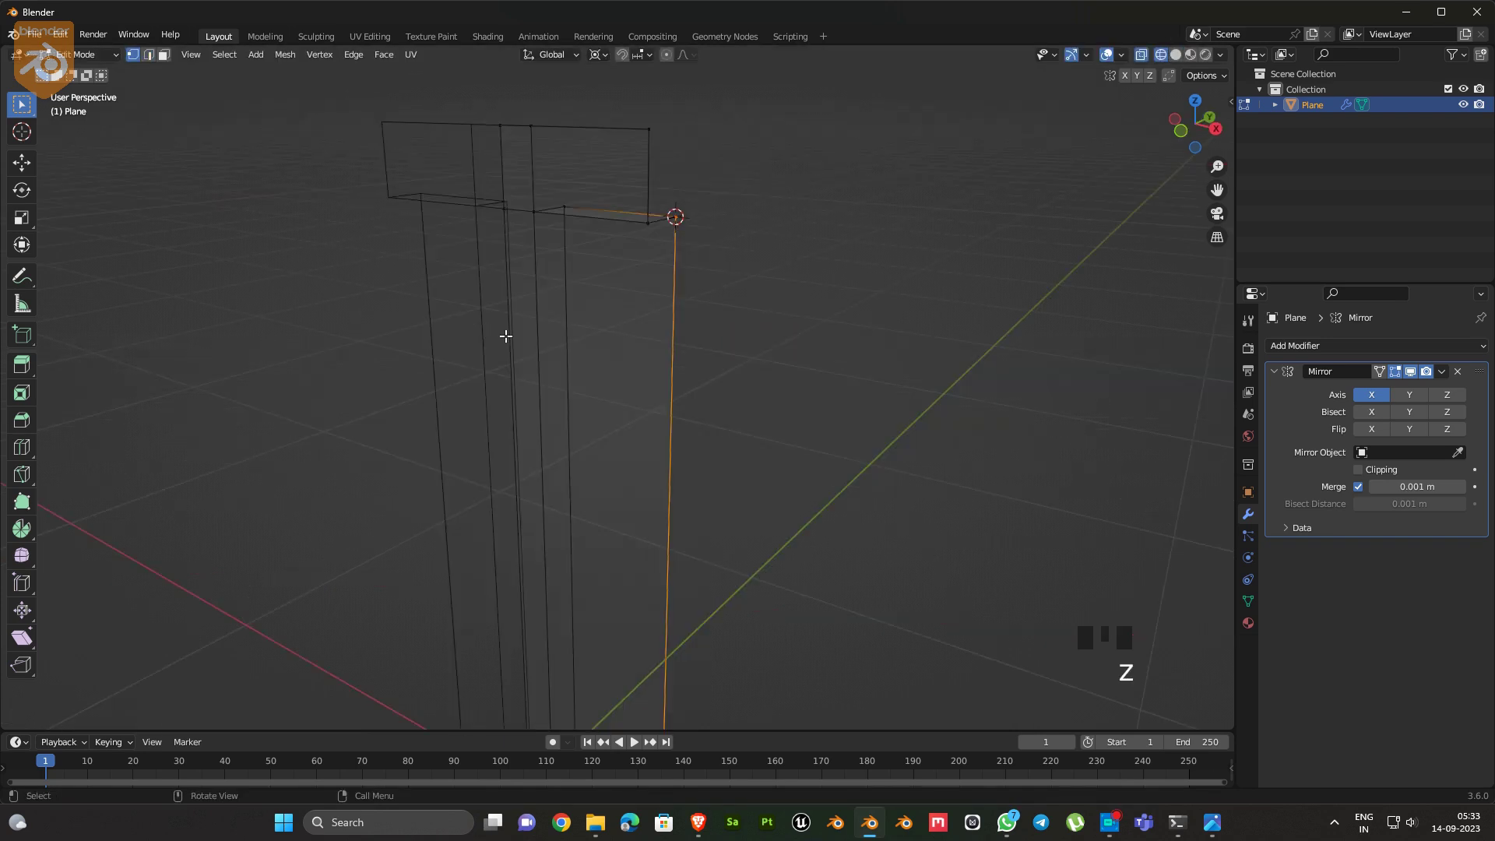
left_click_drag(689, 188, 661, 242)
key("m")
left_click(772, 316)
key("z")
left_click(781, 319)
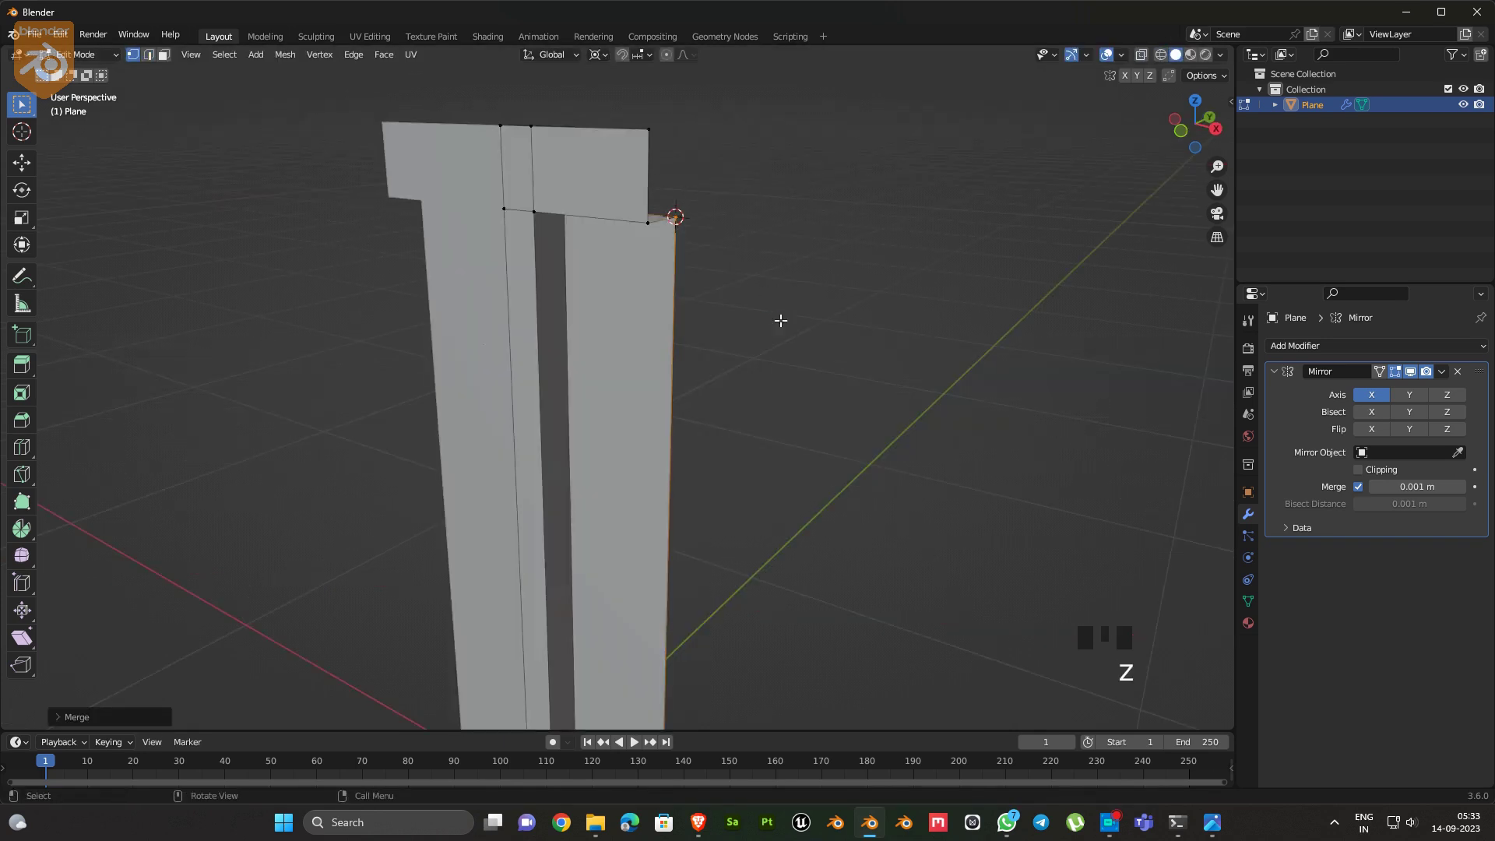
Add a horizontal loop cut through the middle of the crossbar's front faces
key("ctrl+z")
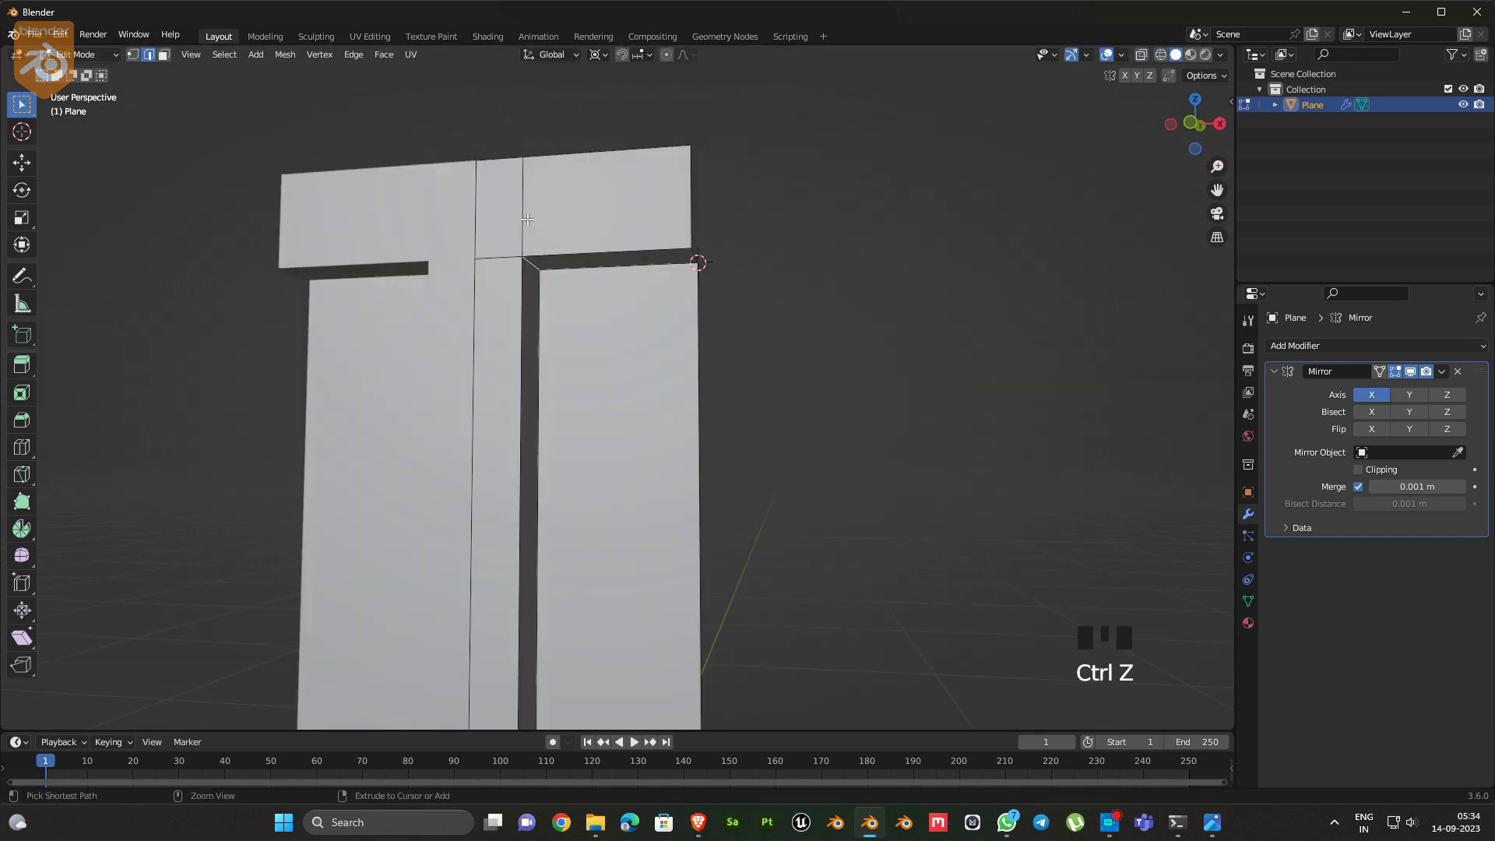
key("ctrl+r")
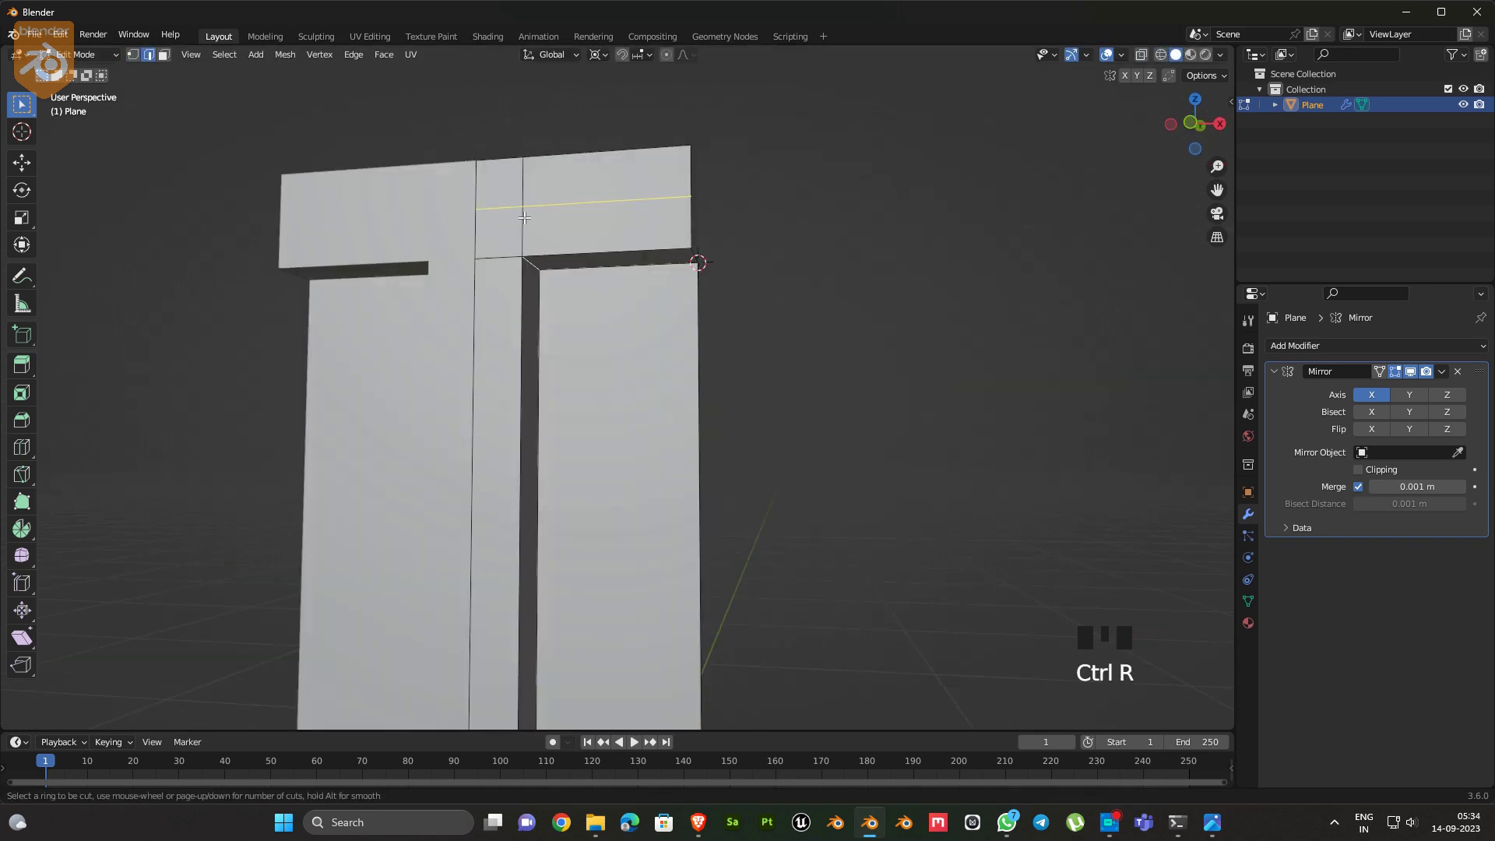
middle_click_drag(524, 217, 537, 280, "ctrl")
Strengthen the viewport's cavity shading by changing the cavity type and adjusting its ridge and valley values
left_click(1220, 55)
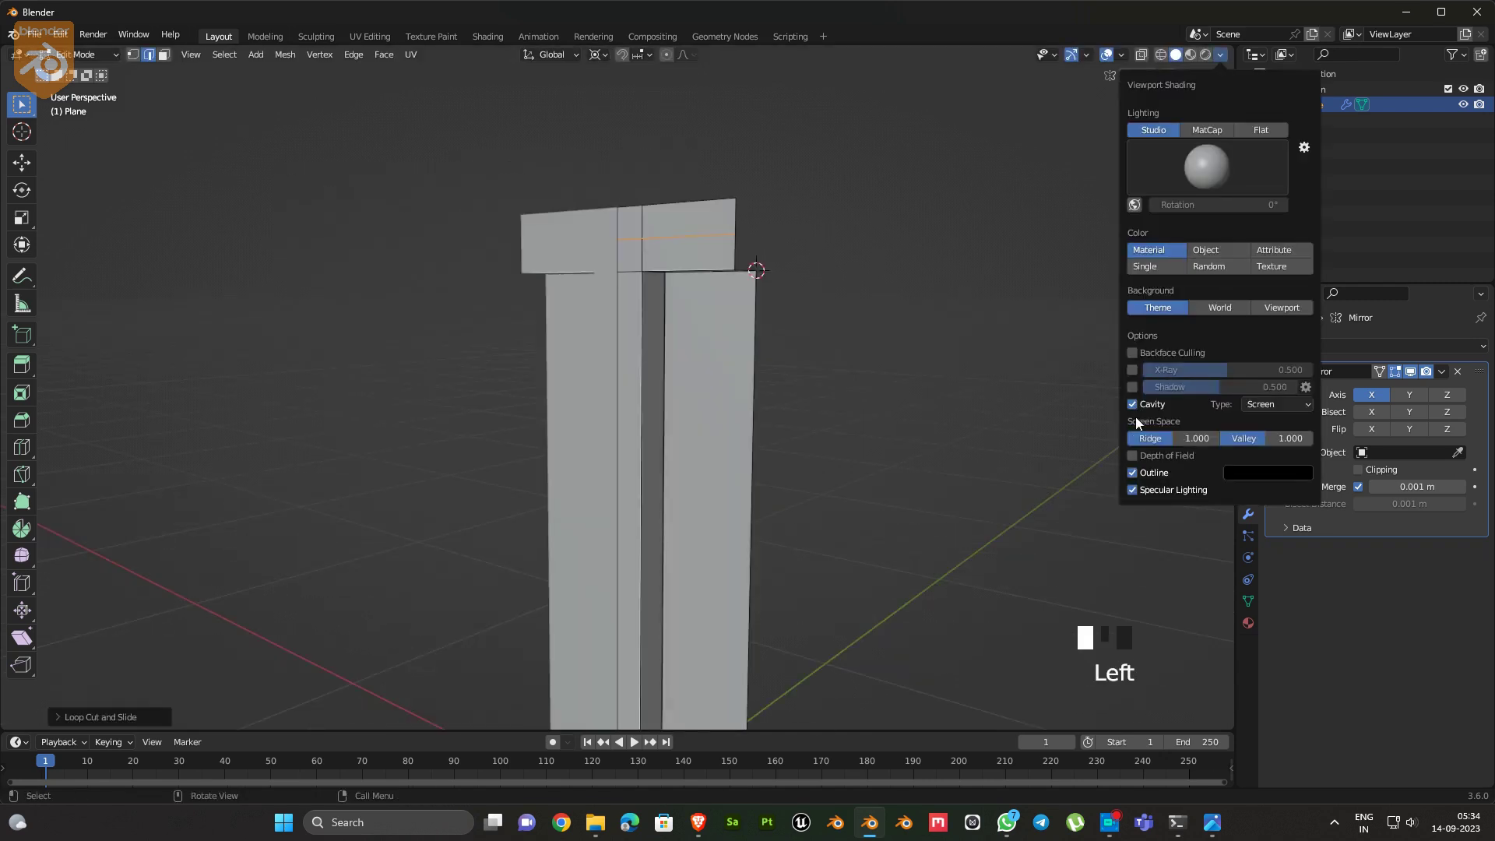
left_click(1258, 456)
left_click_drag(1165, 437, 1276, 438)
Bevel the inner corner edge between the stem and the crossbar with 2 segments
mouse_move(685, 358)
middle_mouse_down()
mouse_move(717, 330)
mouse_move(685, 358)
middle_mouse_up()
mouse_move(685, 358)
middle_mouse_down("shift")
mouse_move(594, 377)
mouse_move(622, 327)
middle_mouse_up("shift")
left_click(622, 222)
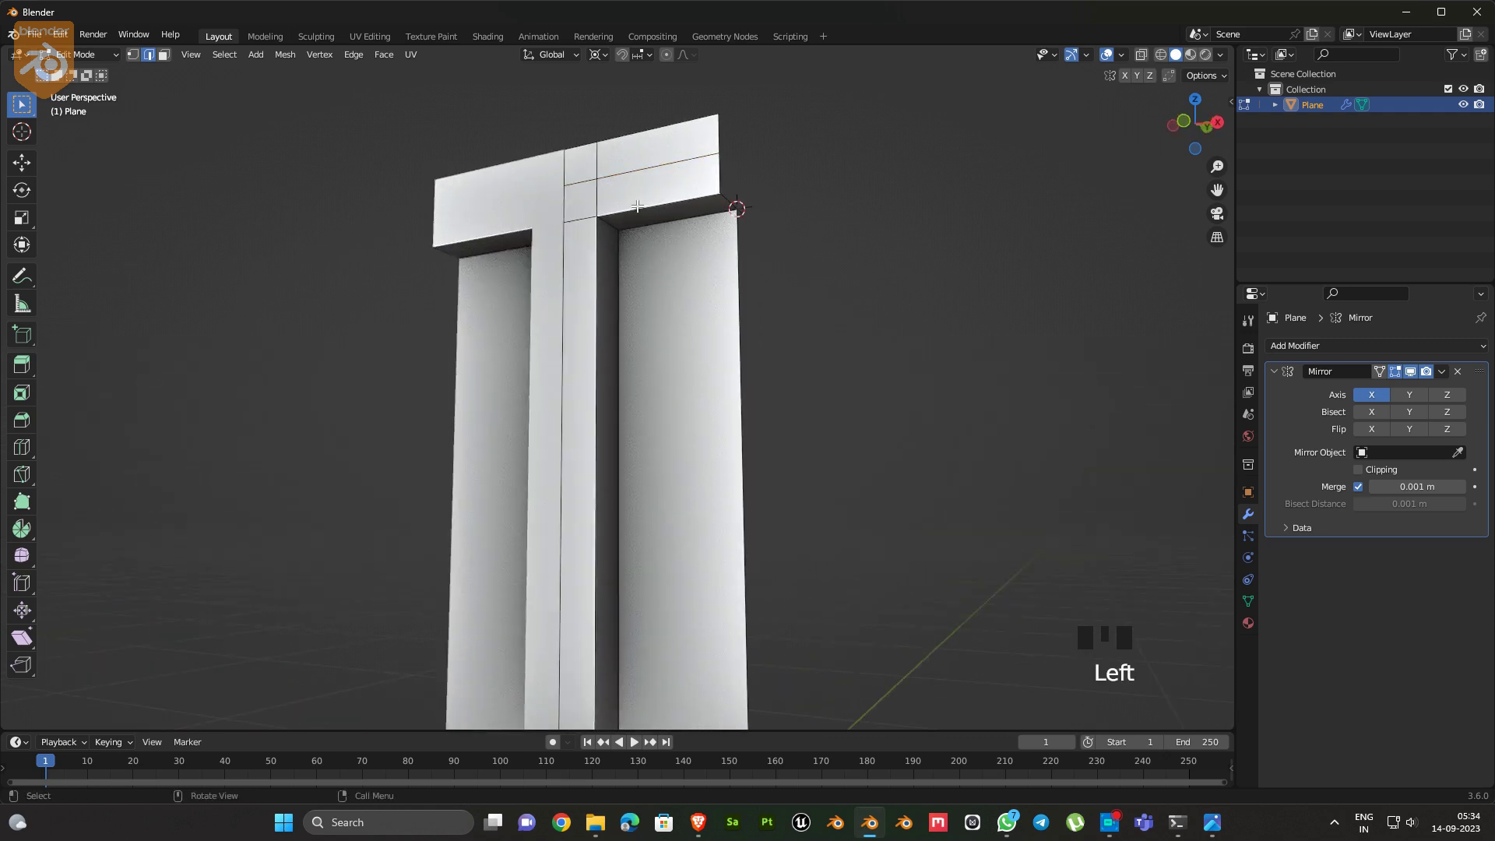
middle_click_drag(633, 251, 711, 292)
key("ctrl+b")
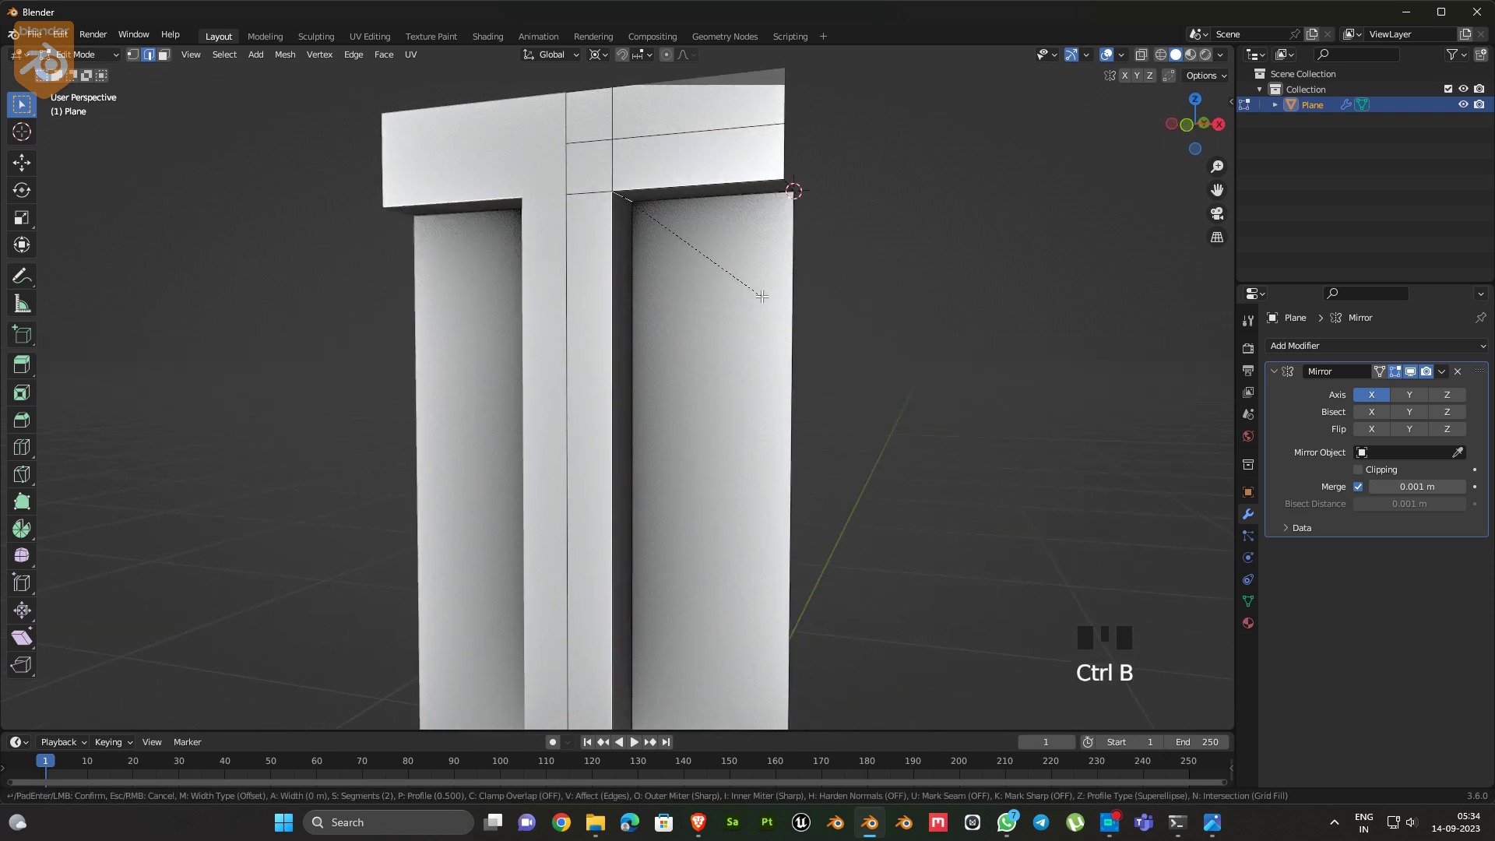
left_click(818, 309)
Knife-cut from the bevel's lower end across to the centre line and from its upper end up to the crossbar's horizontal loop
middle_click_drag(817, 307, 644, 283)
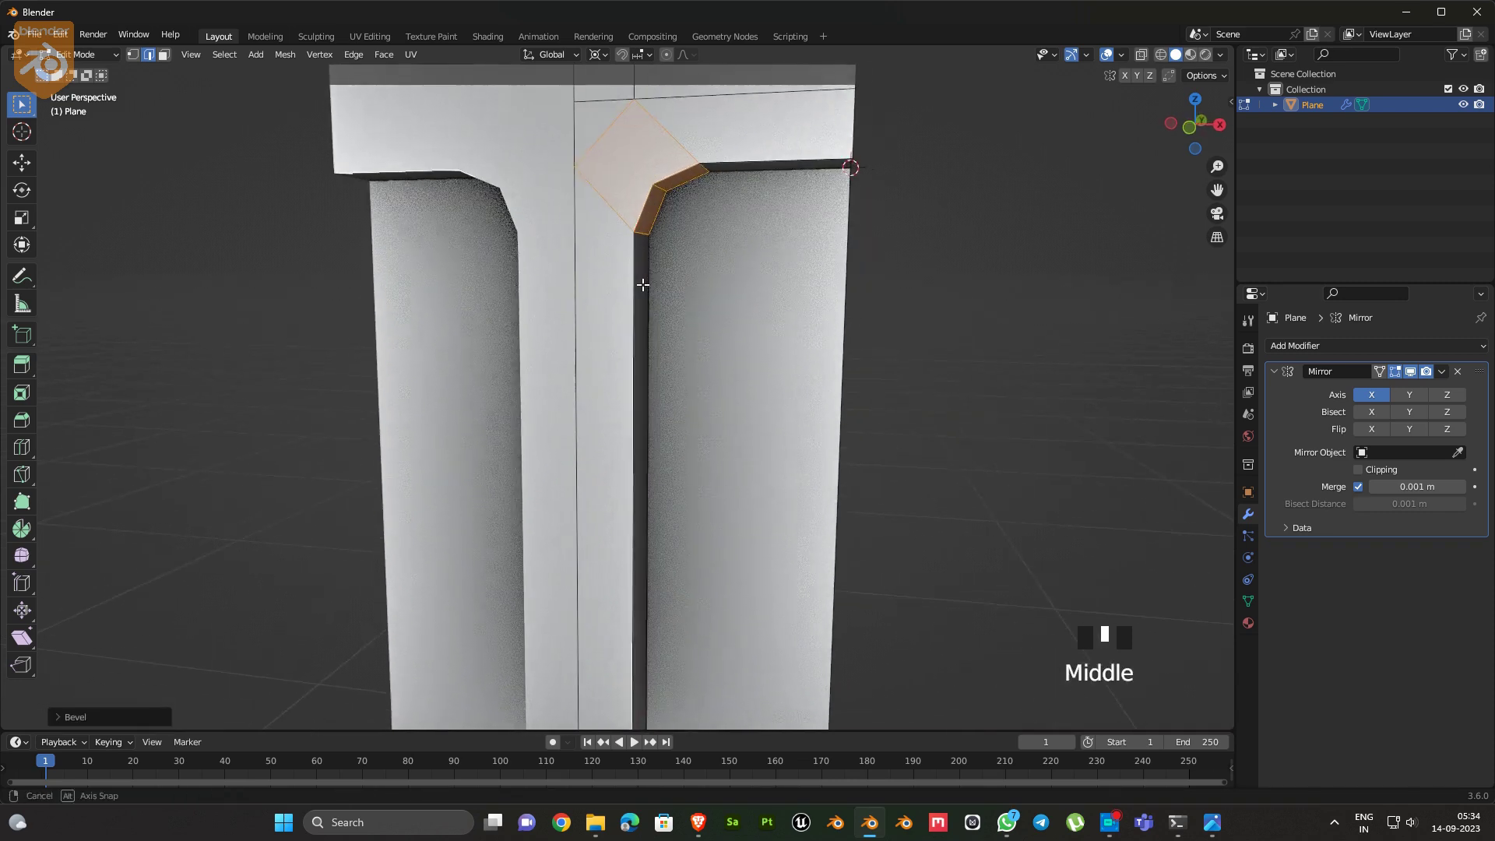
key("k")
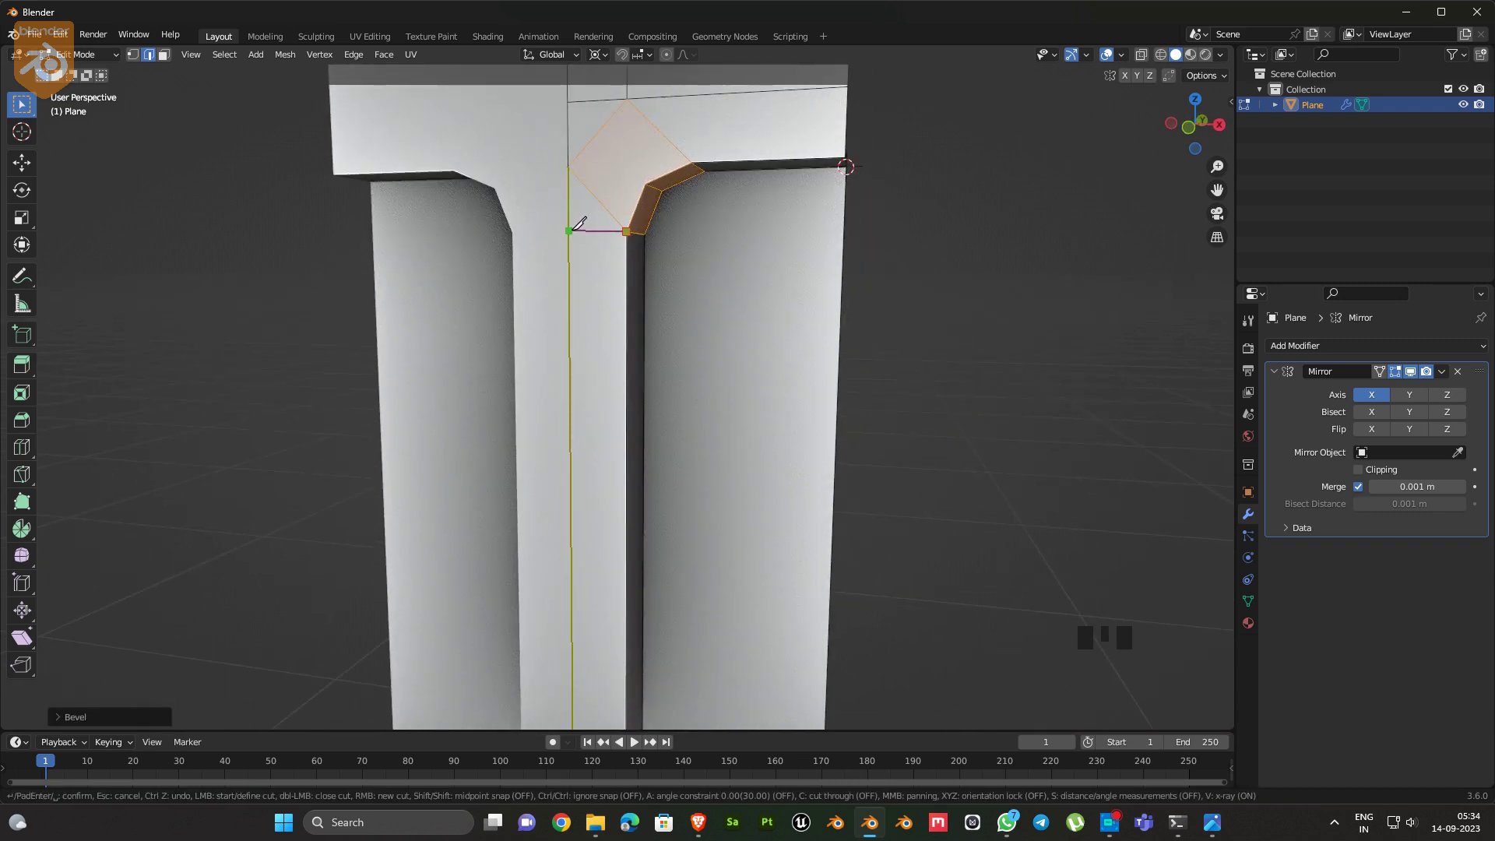
middle_click_drag(569, 231, 704, 194)
key("k")
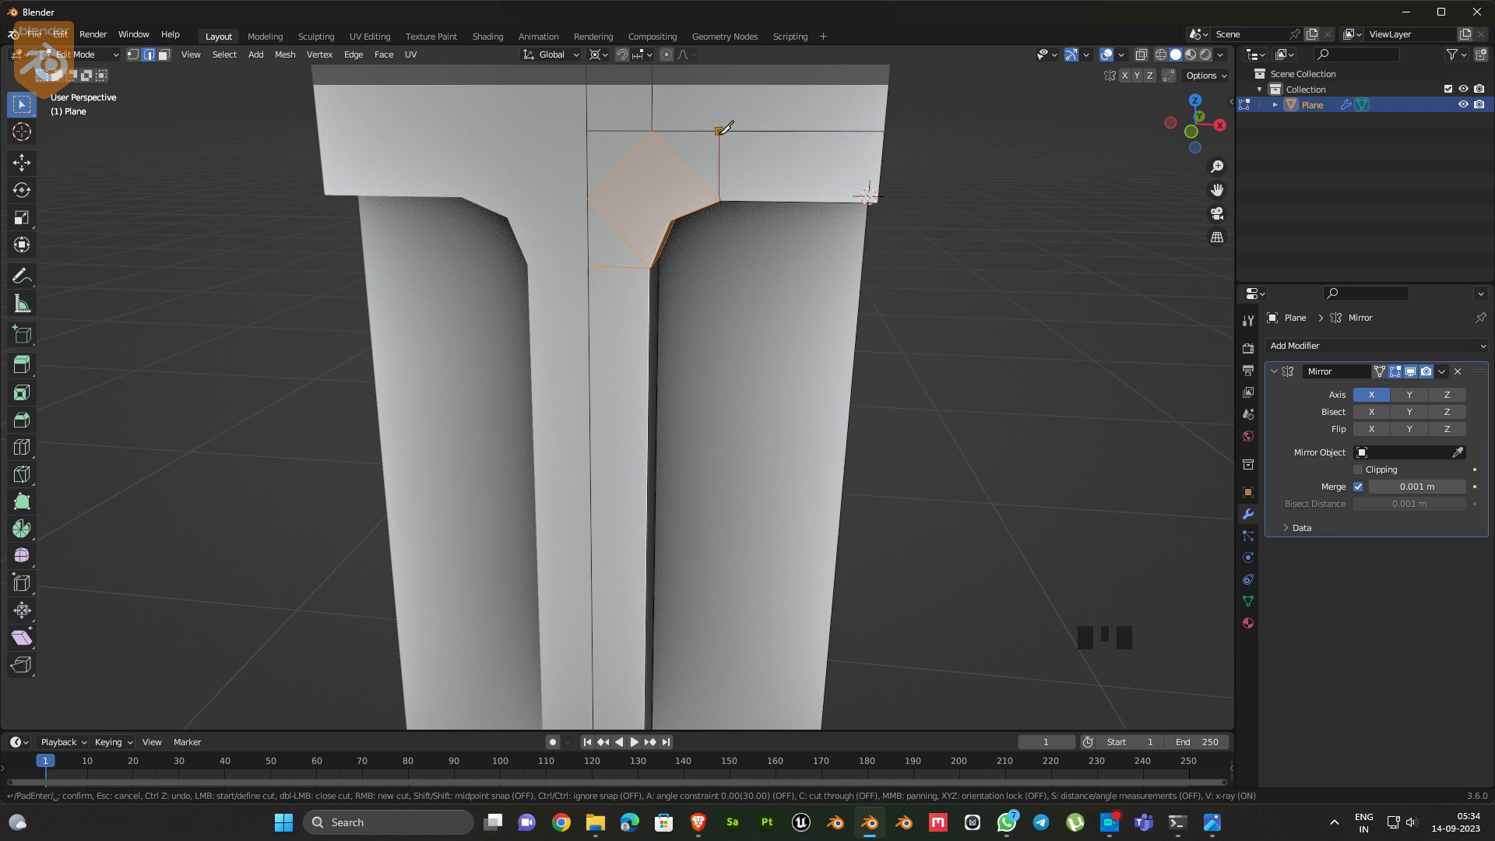
key("Escape")
Connect the bevel's middle vertex to the centre-line vertex on the crossbar loop and dissolve the leftover diagonal edges
left_click(661, 211)
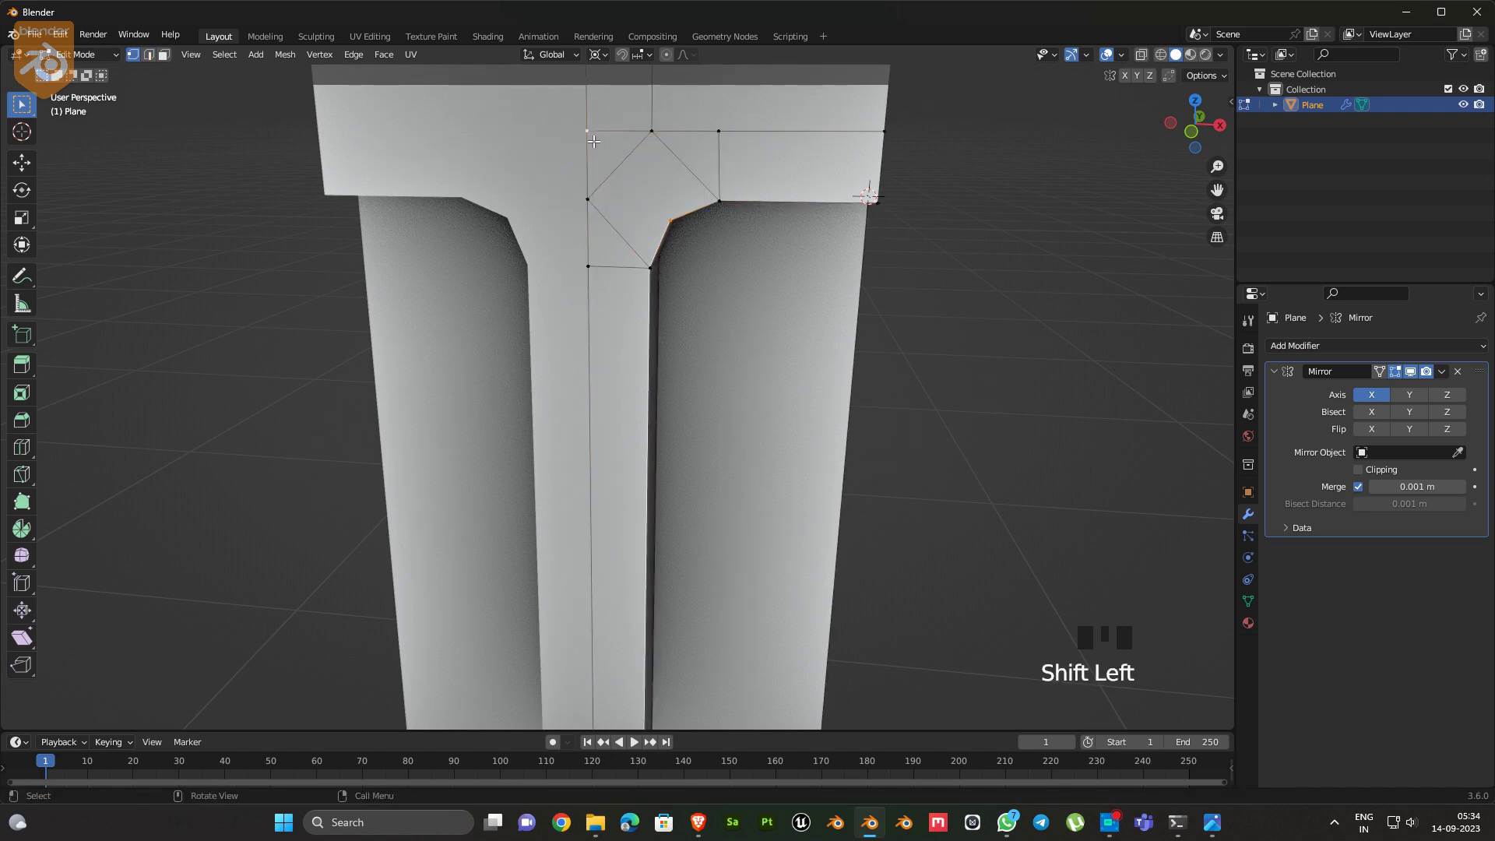
key("2")
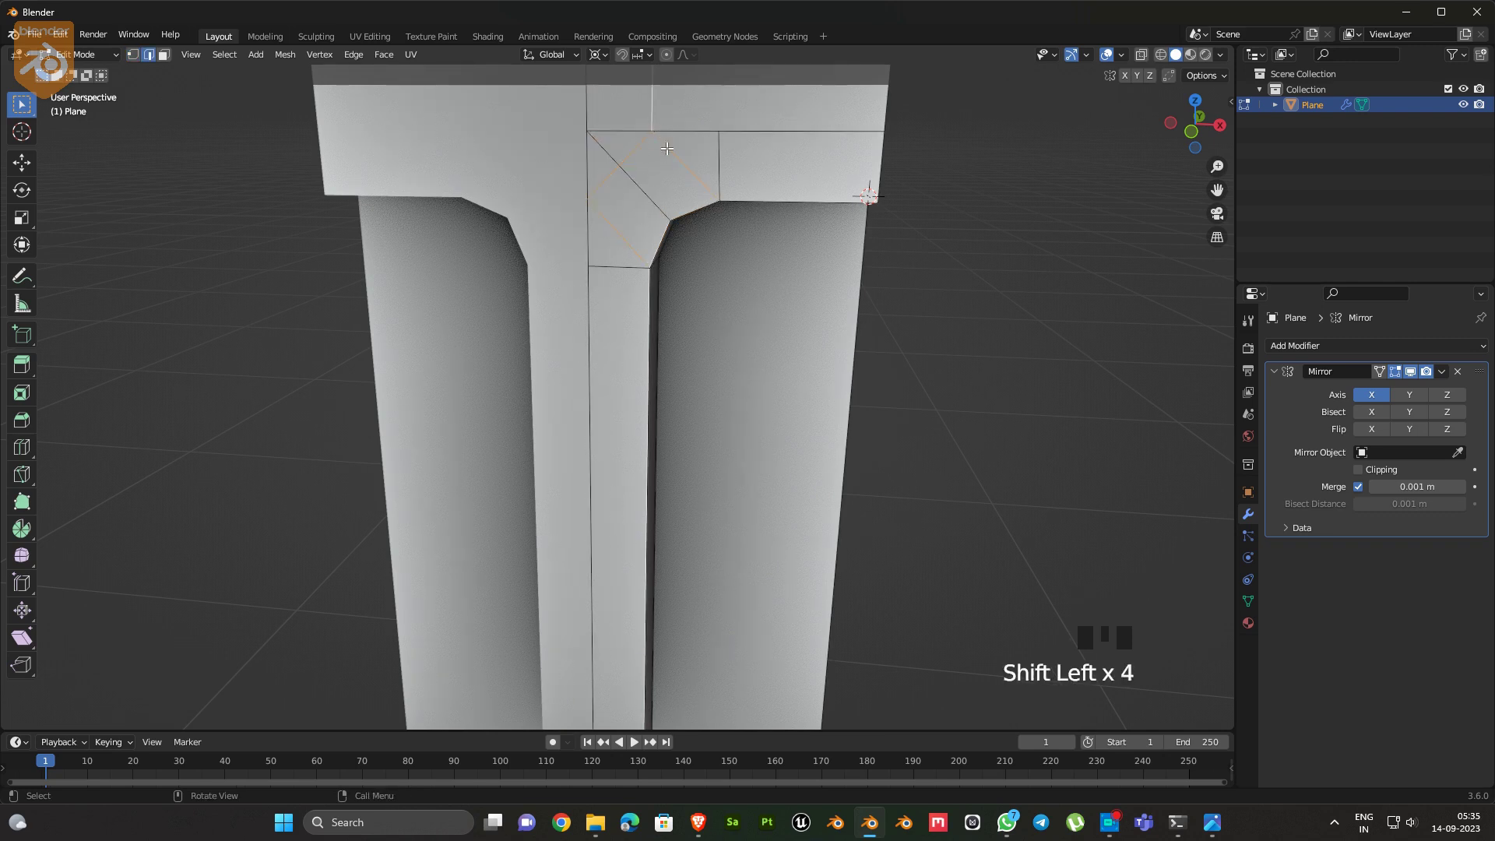
key("ctrl+x")
Knife-cut a vertical edge from the crossbar's horizontal loop up to its top edge
middle_click_drag(667, 147, 710, 272, "shift")
key("k")
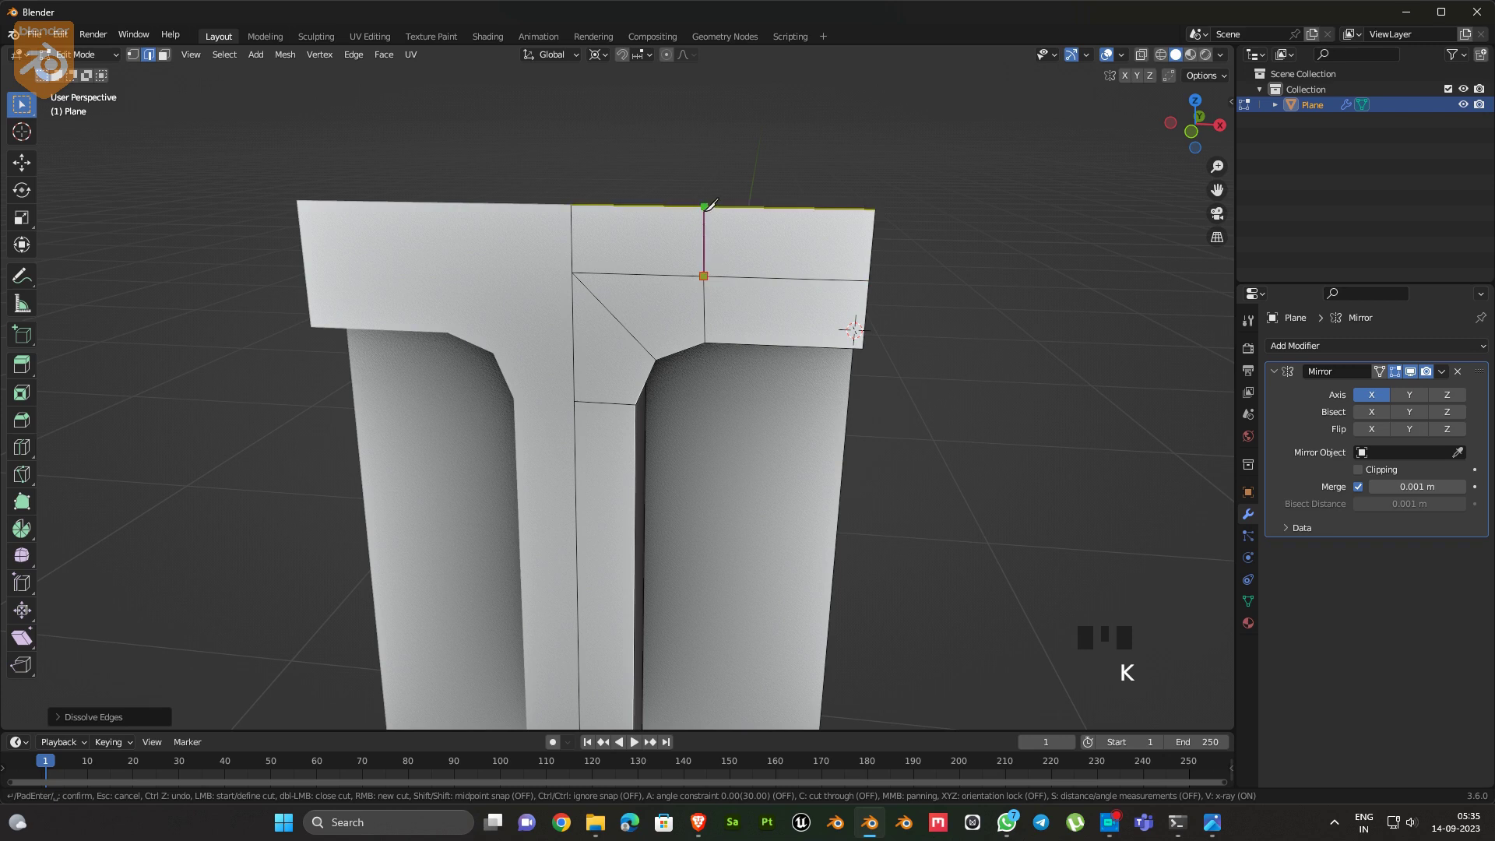
key("Return")
In front view, select the stem's side and bevelled corner vertices through the mesh and move them inward along X to slim the stem
left_click_drag(671, 142, 640, 310)
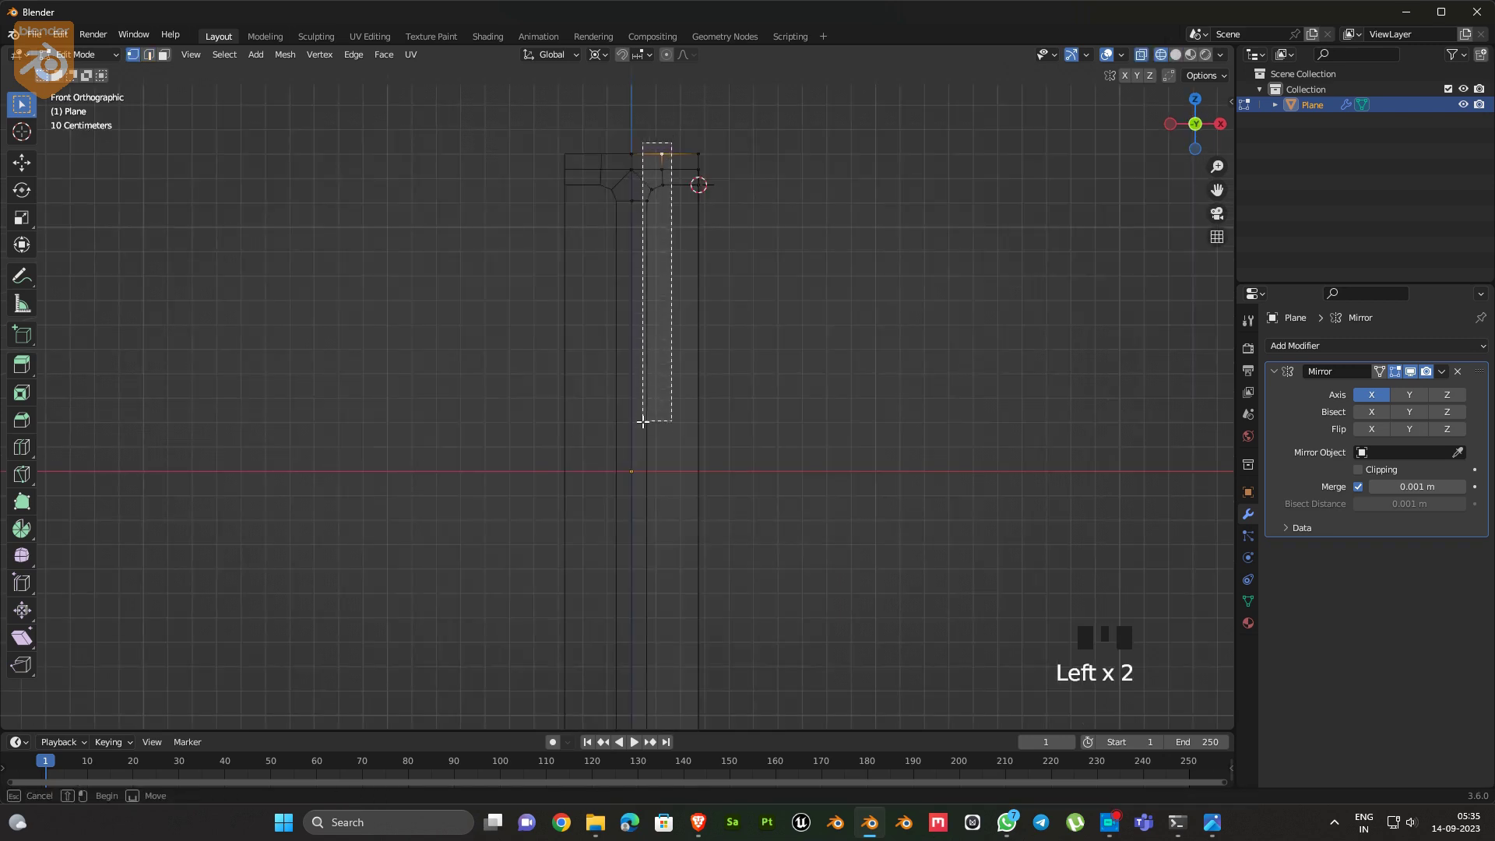
left_click_drag(642, 421, 642, 421)
middle_click_drag(643, 421, 668, 315, "shift")
key("b")
left_click_drag(666, 552, 636, 617)
middle_click_drag(685, 371, 674, 668, "shift")
key("shift+z")
middle_click_drag(583, 409, 676, 336, "ctrl")
key("g")
key("x")
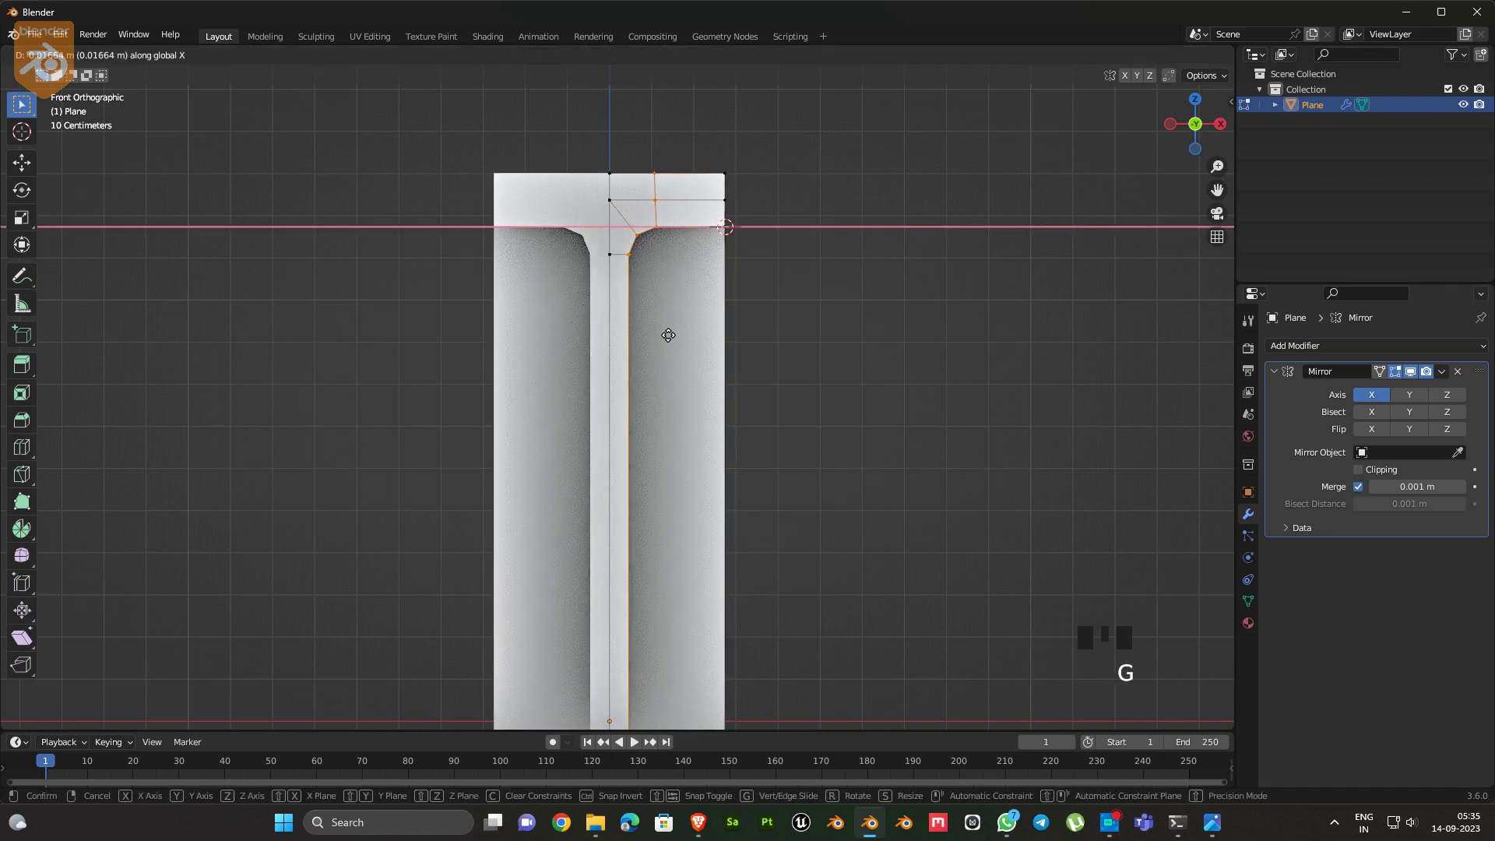
left_click(662, 170)
Lower the crossbar's top edge to make the crossbar thinner
left_click(674, 177, "alt+shift")
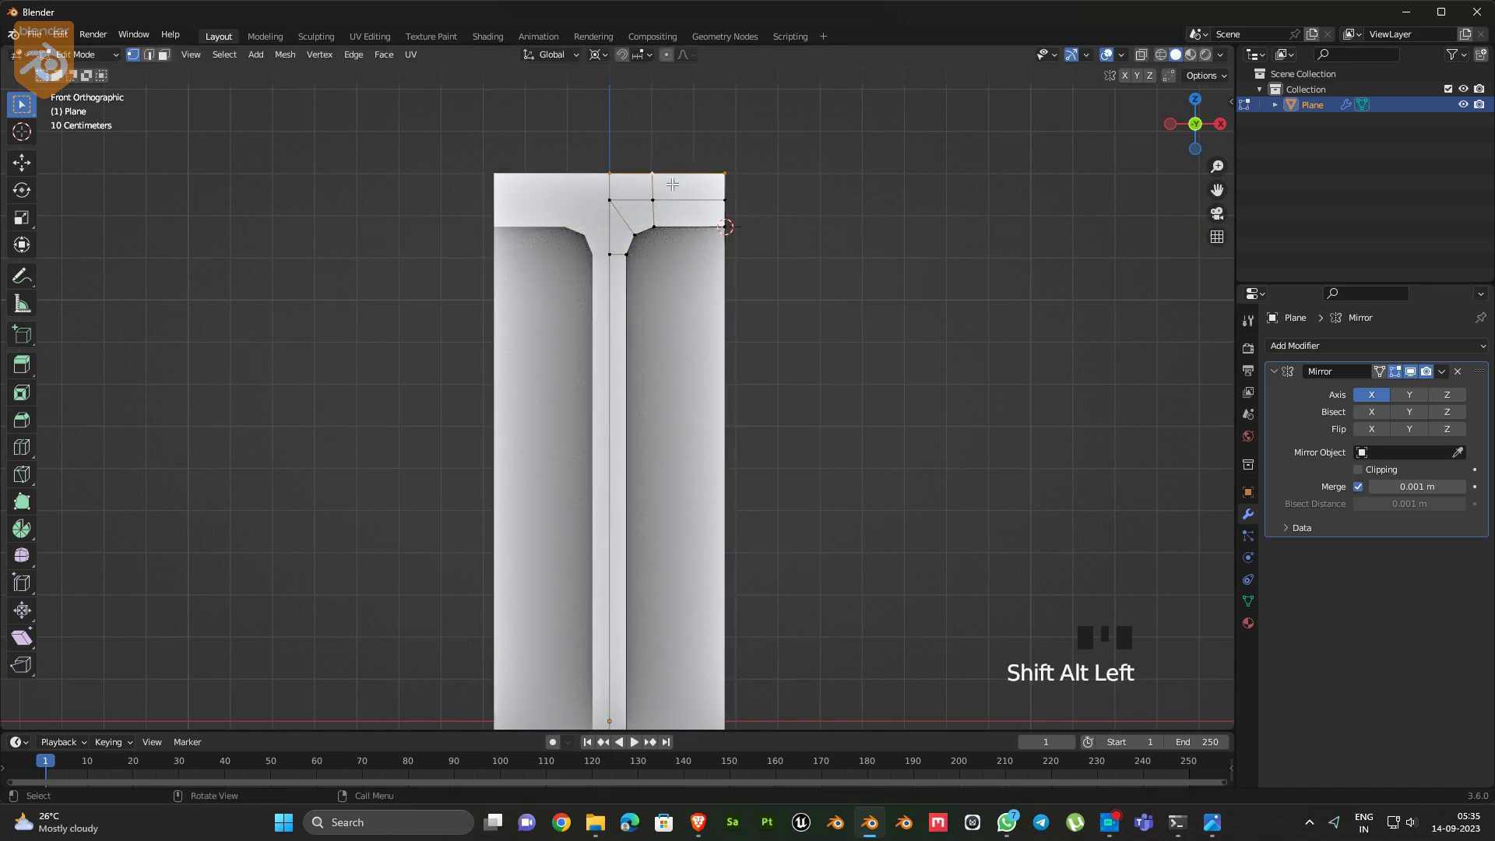
key("g")
left_click(704, 199, "alt+shift")
left_click(750, 339)
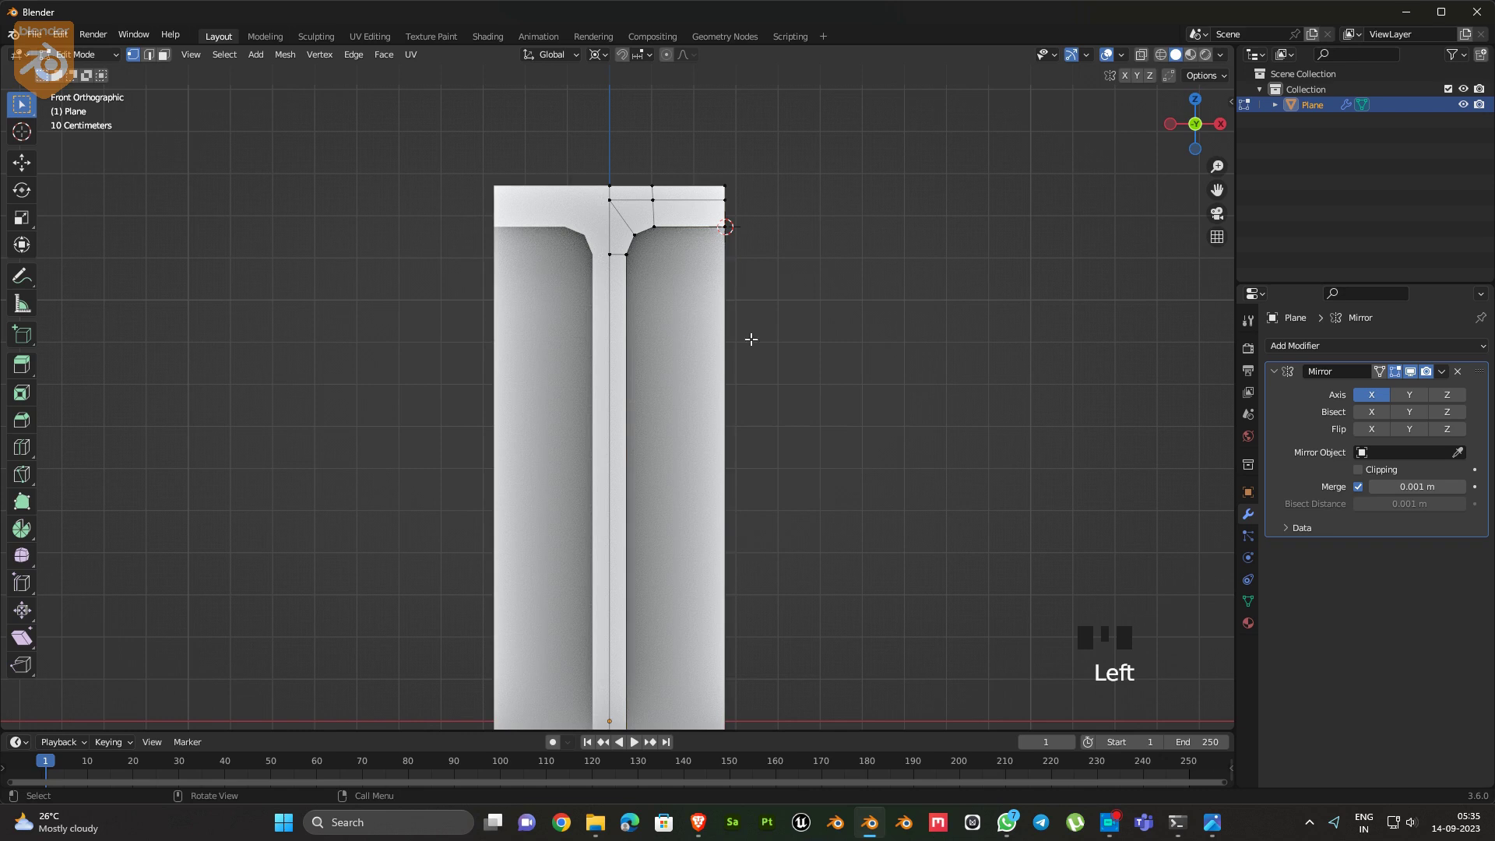
Select the panel's outer side edge loop and move it inward along X to narrow the panel
middle_click_drag(751, 339, 690, 283)
left_click(670, 200, "alt+shift")
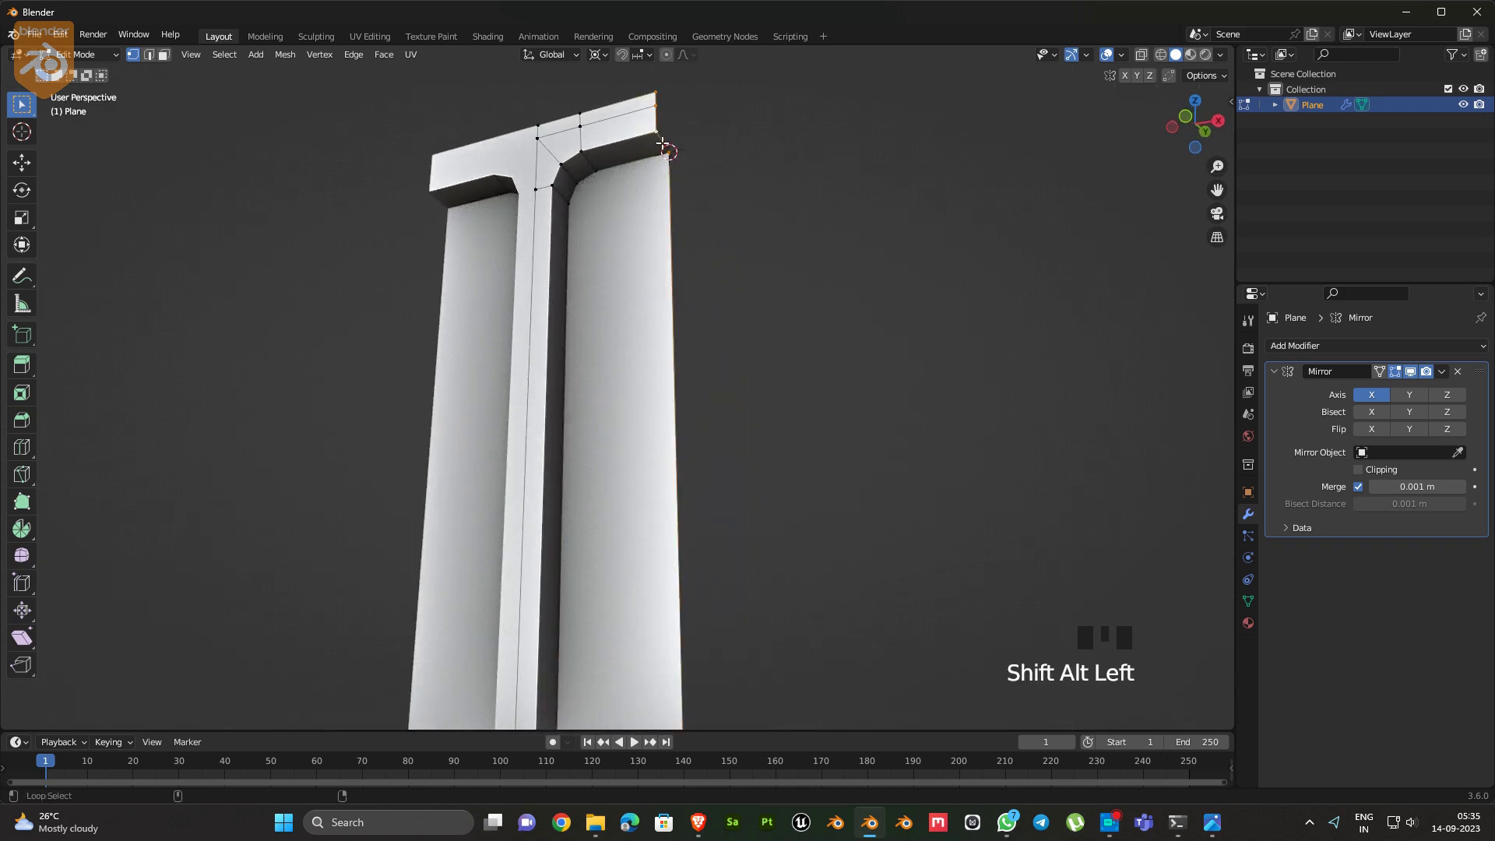
scroll(756, 305, "down", 5)
middle_click_drag(658, 716, 622, 466, "shift")
middle_click_drag(692, 256, 745, 330)
key("g")
key("x")
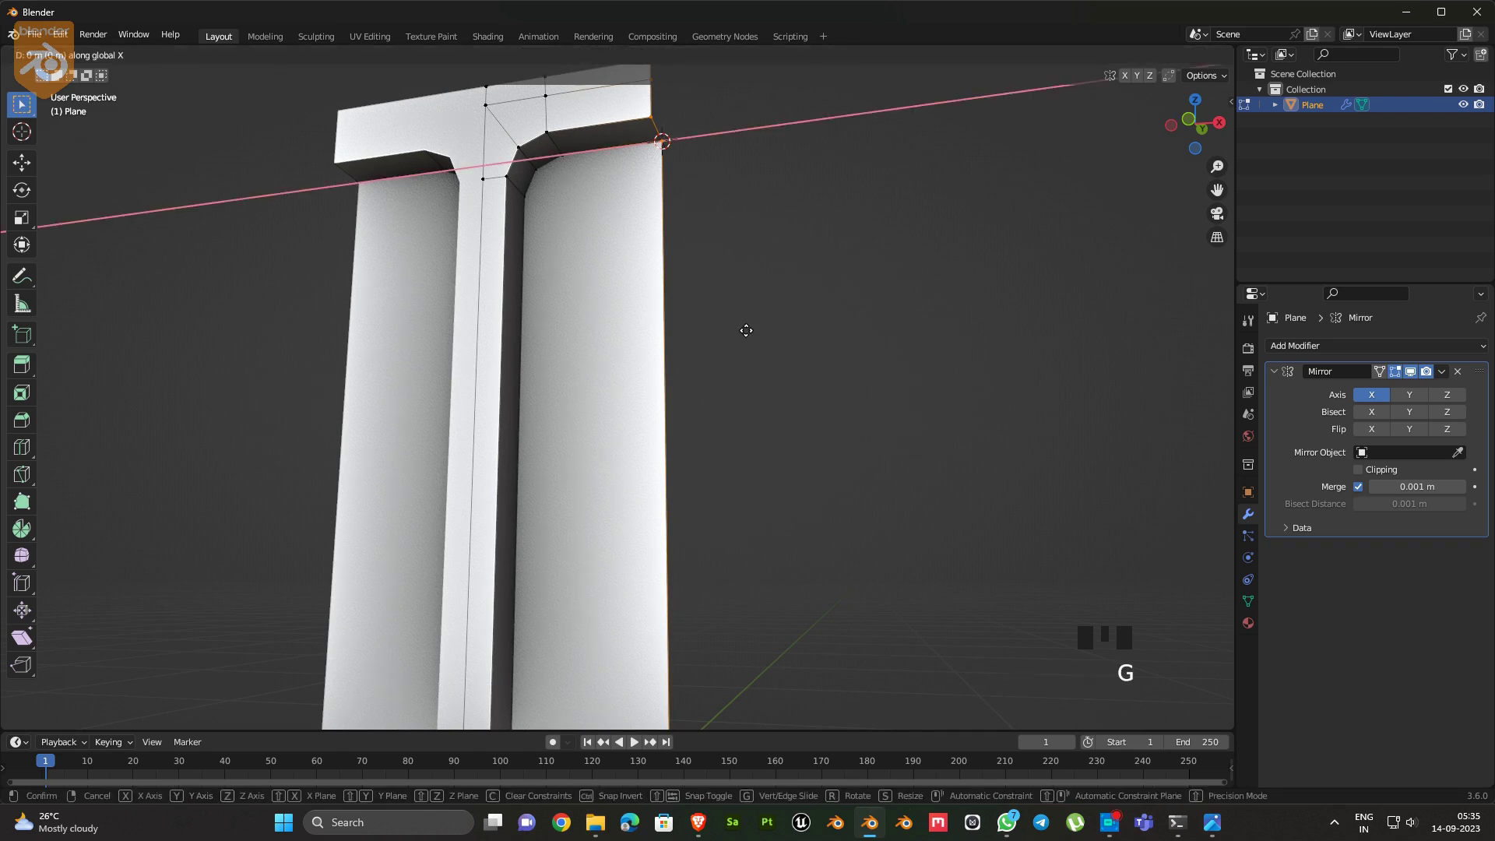
left_click(686, 337)
Knife-cut a horizontal edge across the recessed panel from the bevel's lower corner to the outer side edge
middle_click_drag(685, 338, 662, 241)
middle_click_drag(661, 242, 572, 340, "shift")
key("k")
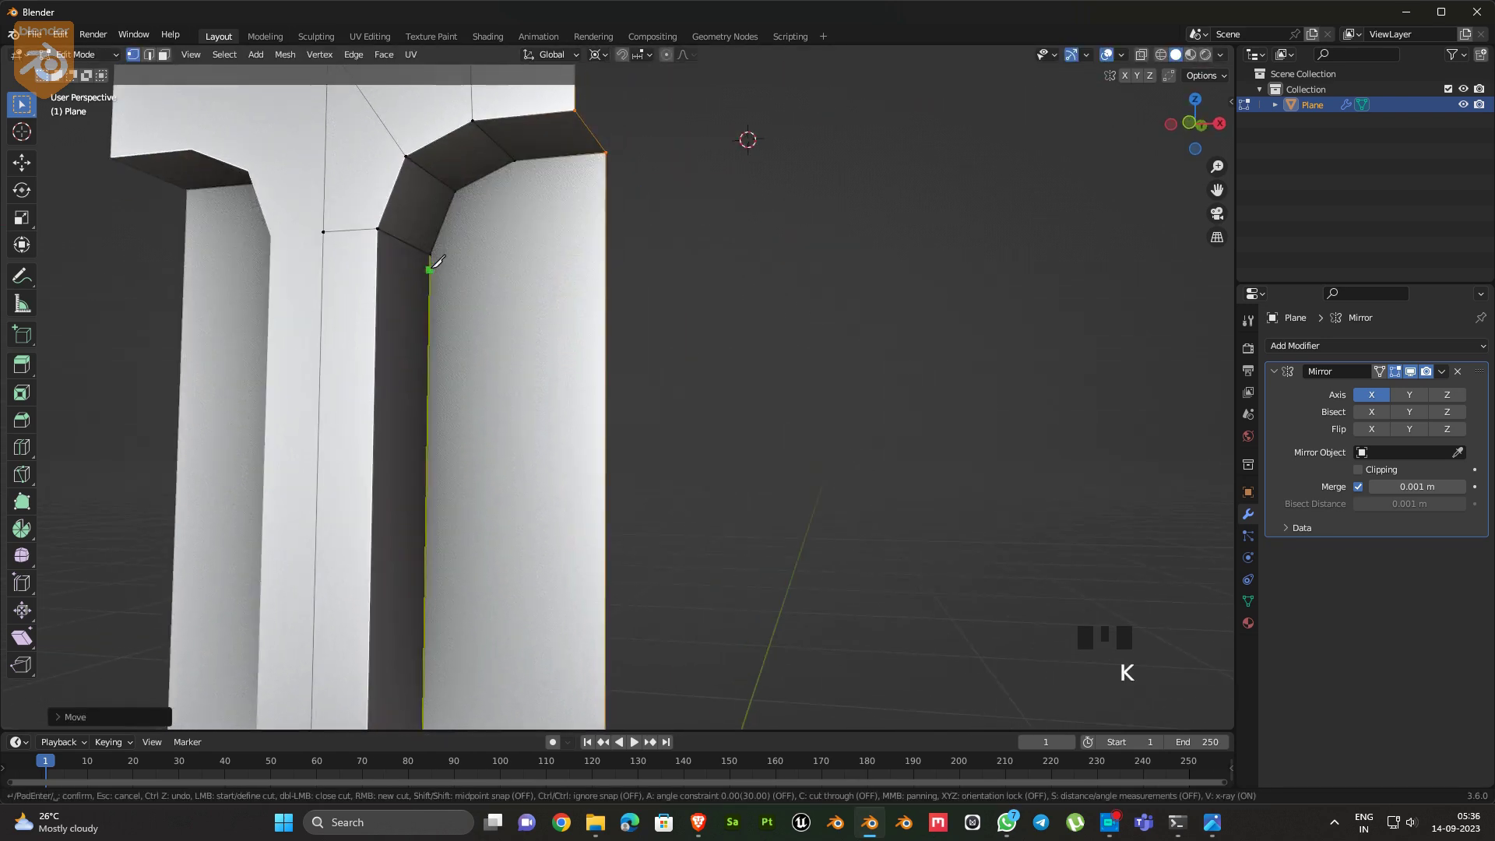
left_click(605, 246)
key("Return")
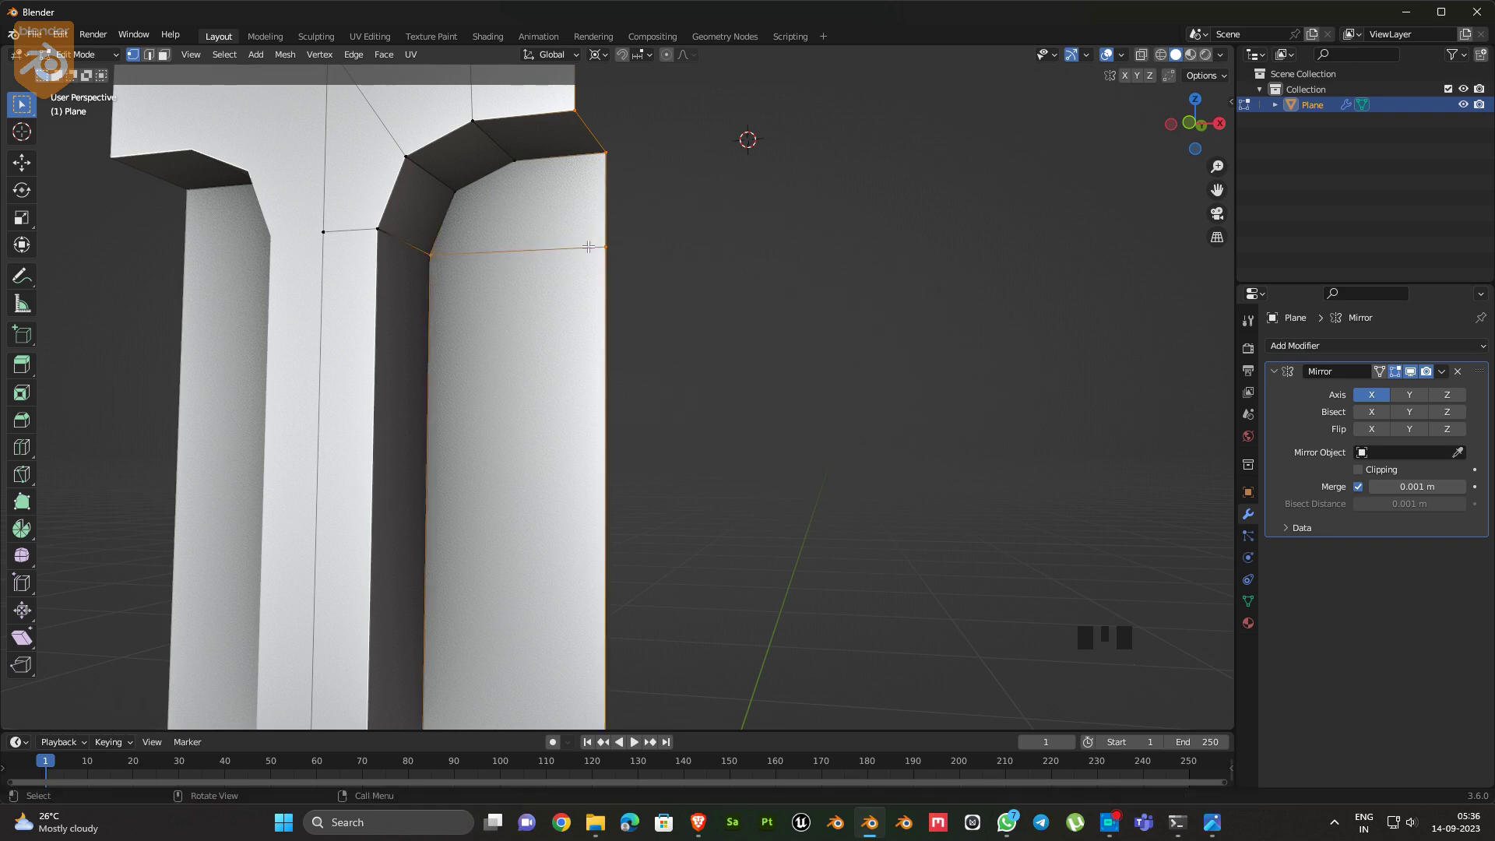
Add a vertical loop cut through the recessed panel and select its upper vertex with the bevel's upper vertex to link them
key("ctrl+r")
left_click(512, 256)
left_click(516, 171, "shift")
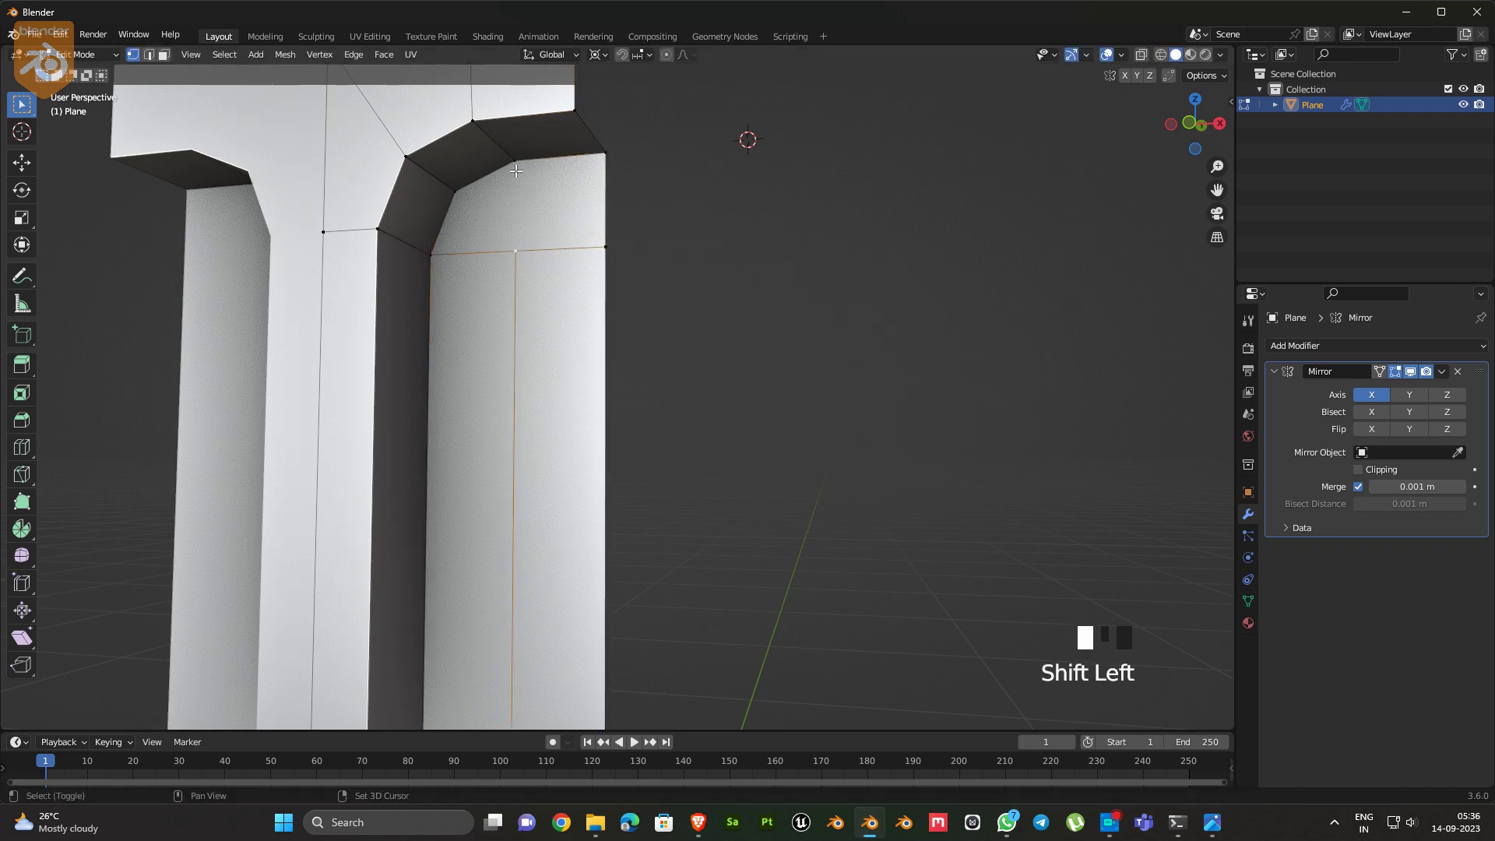
scroll(559, 293, "down", 6)
middle_click_drag(637, 412, 654, 413)
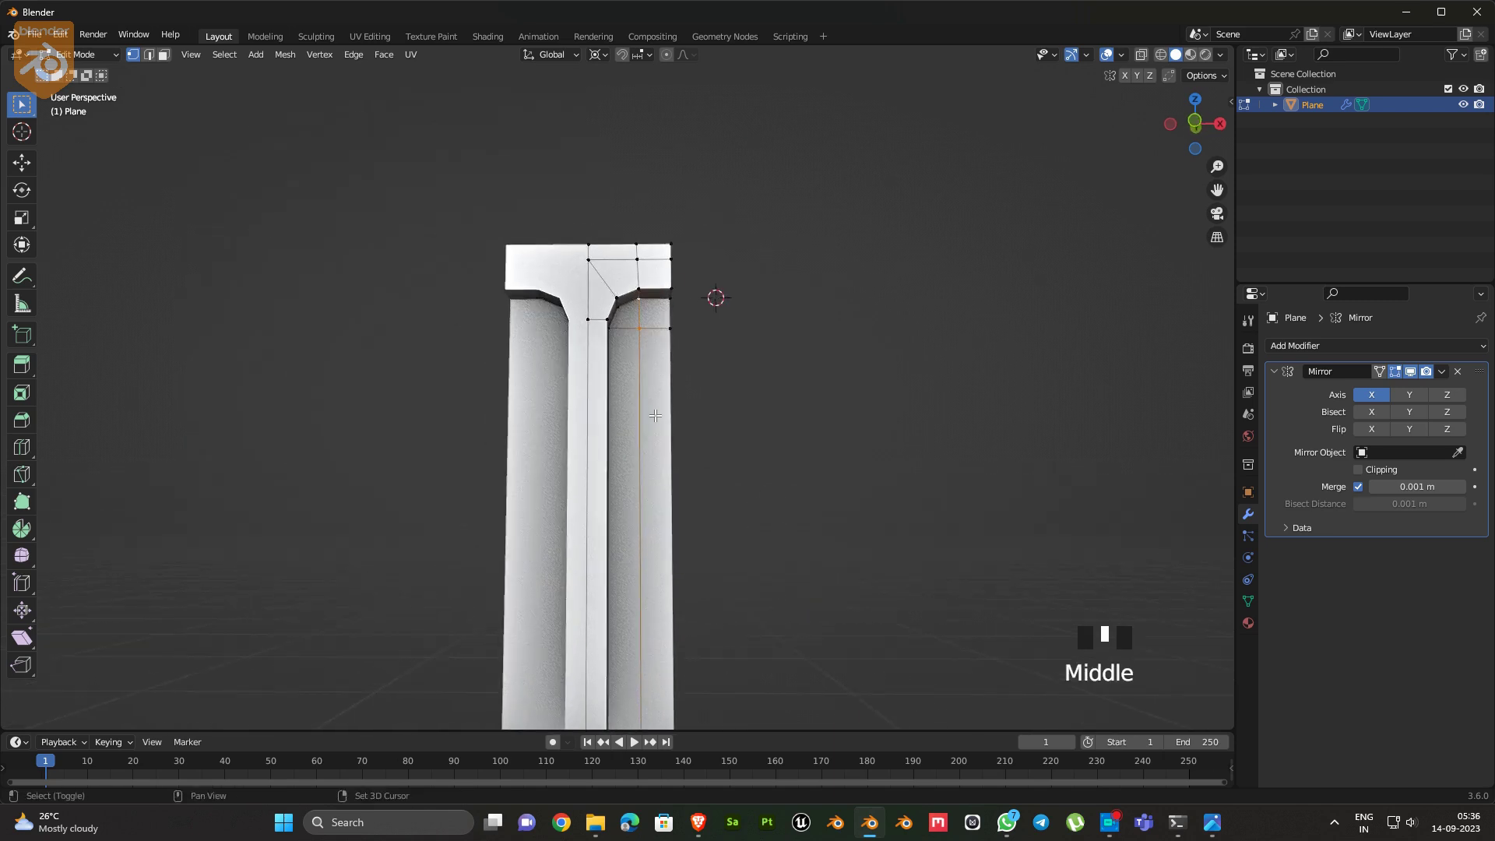
In right view, extrude the panel's bottom edges downward at a slant
key("Tab")
middle_click_drag(680, 551, 685, 257, "shift")
key("Tab")
middle_click_drag(693, 537, 557, 447)
key("KP_3")
key("e")
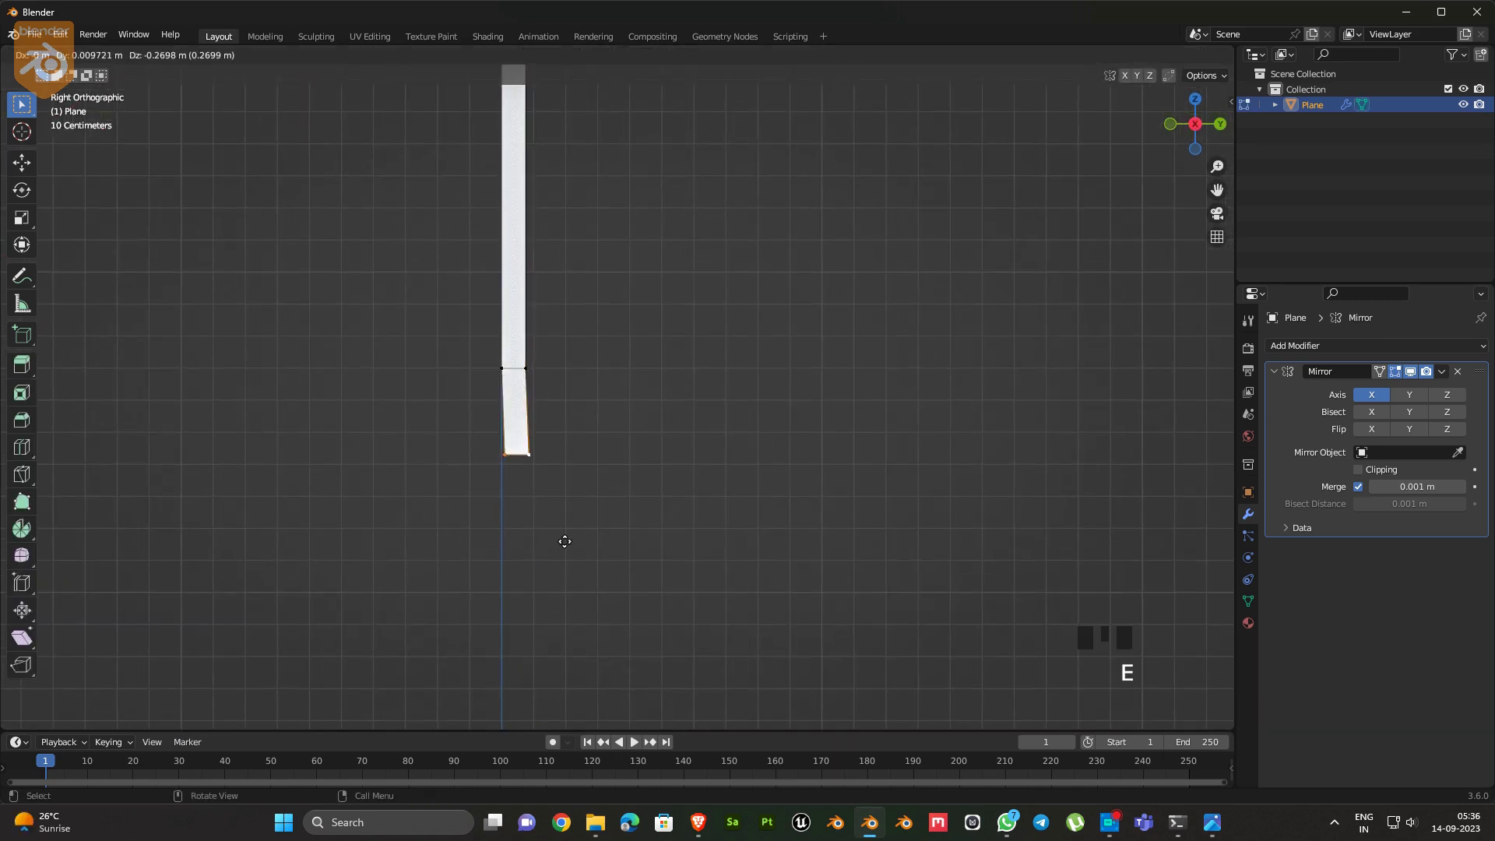
left_click(612, 591)
Enable Clipping on the Mirror modifier and extrude the stem's lower side edge along X to the centre line, closing the stem's end
middle_click_drag(649, 532, 834, 447)
key("e")
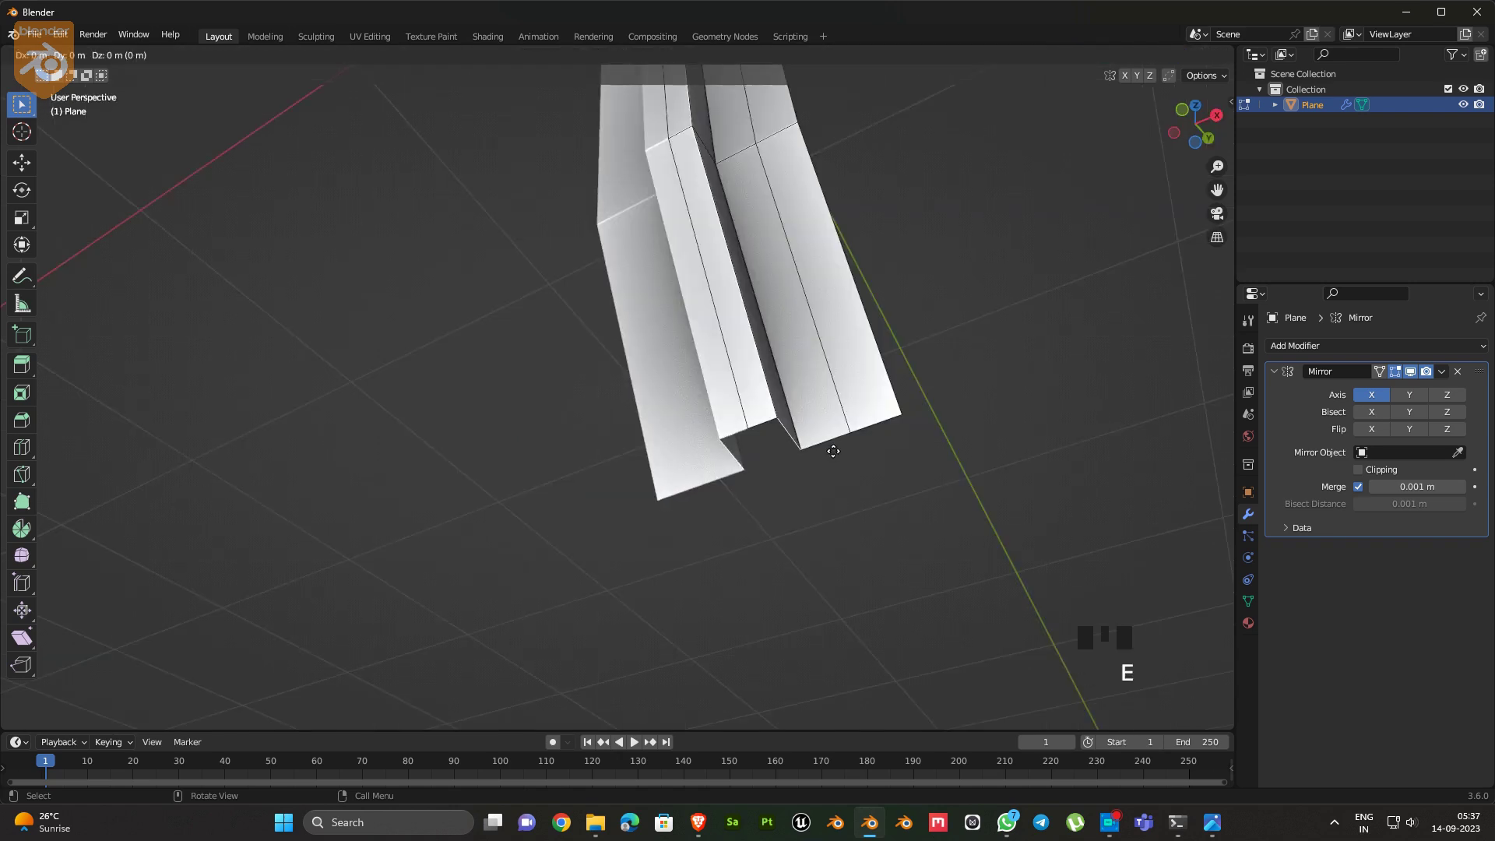
right_click(834, 446)
key("g")
key("x")
left_click(831, 464)
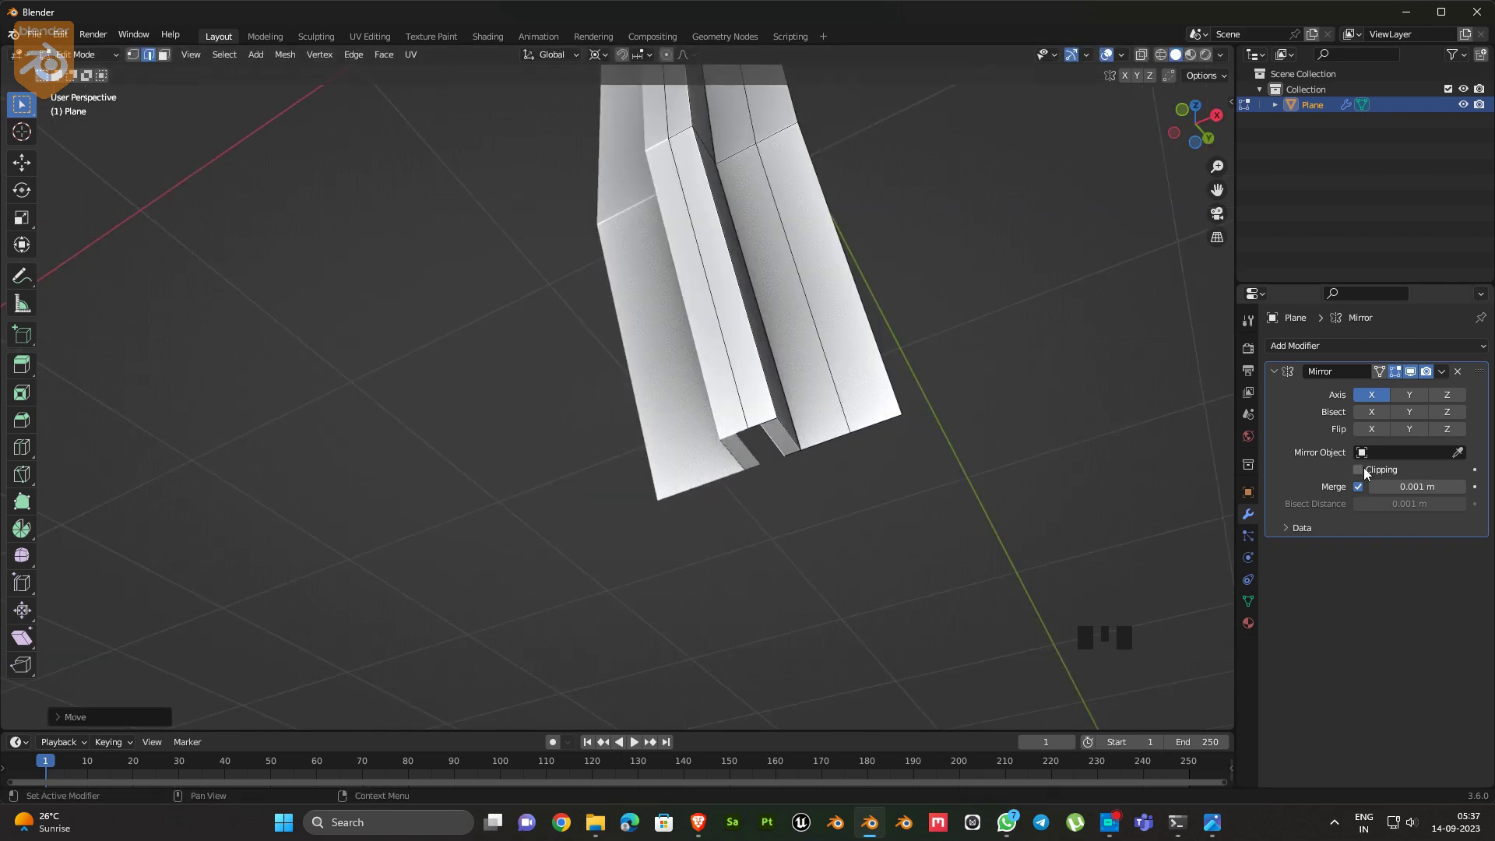
key("g")
key("x")
left_click(872, 452)
middle_click_drag(746, 515, 744, 498, "ctrl")
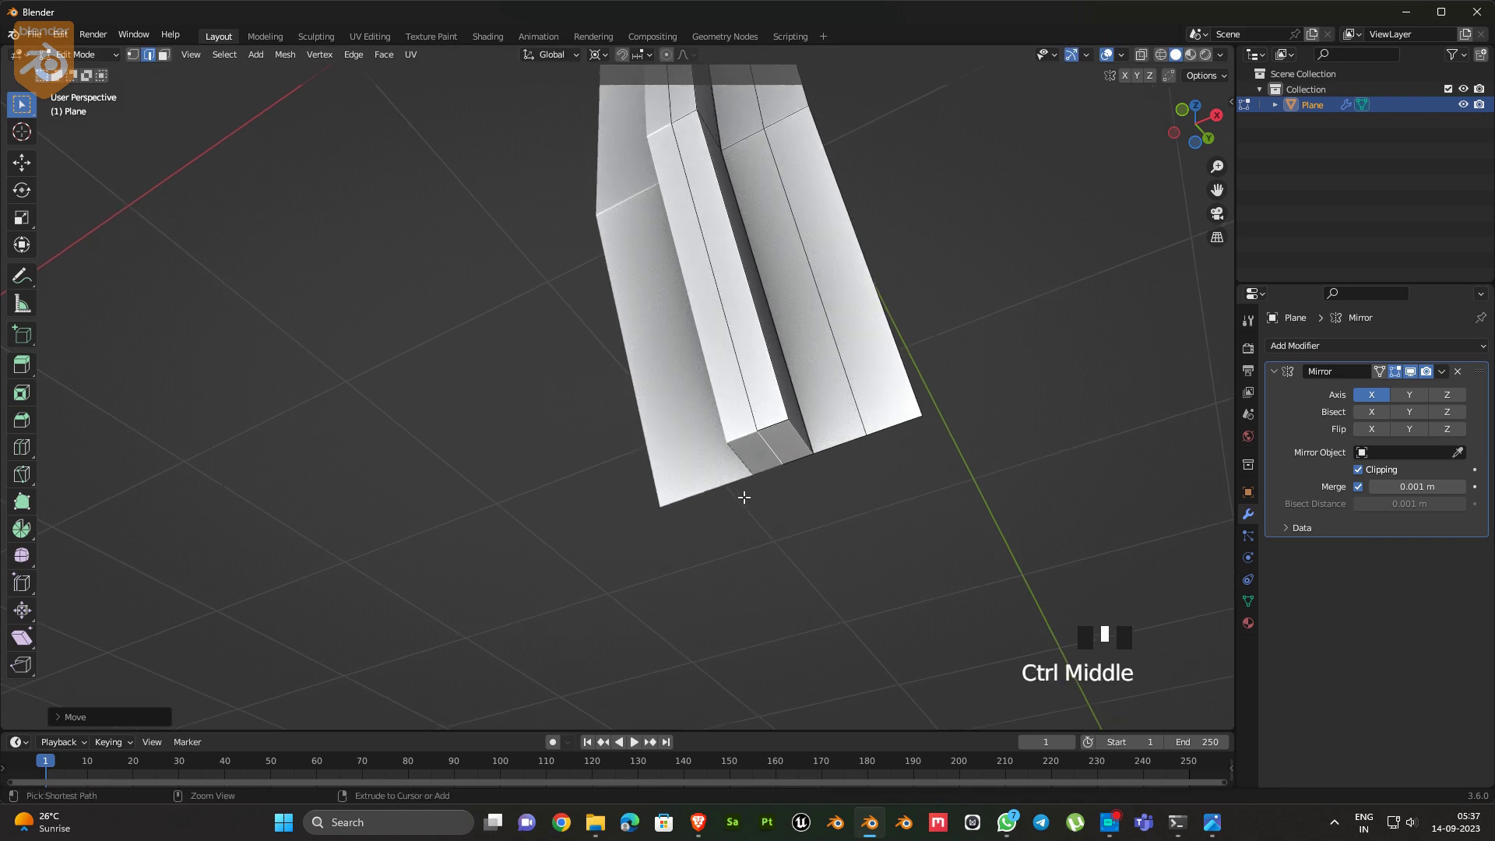
Box-select the overlapping vertices at the stem's lower front centre in wireframe and merge them
key("1")
left_click(761, 435)
key("z")
left_click_drag(765, 415, 738, 456)
key("m")
left_click(807, 467)
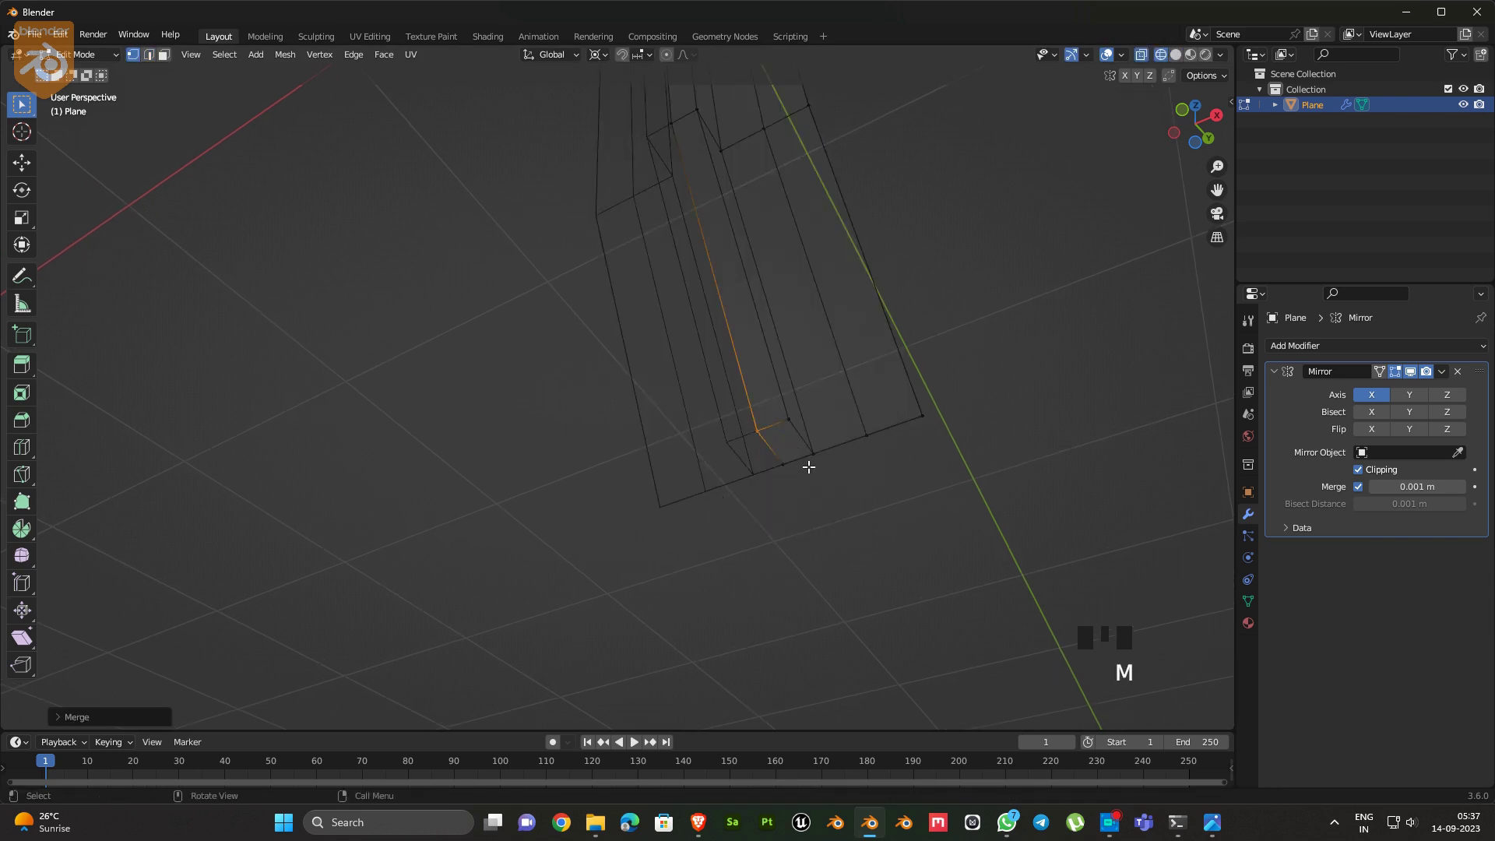
Select the stem's front and rear side edge loops up to the crossbar plus its lower end edges, and bevel them slightly
key("z")
key("2")
left_click(794, 401, "shift")
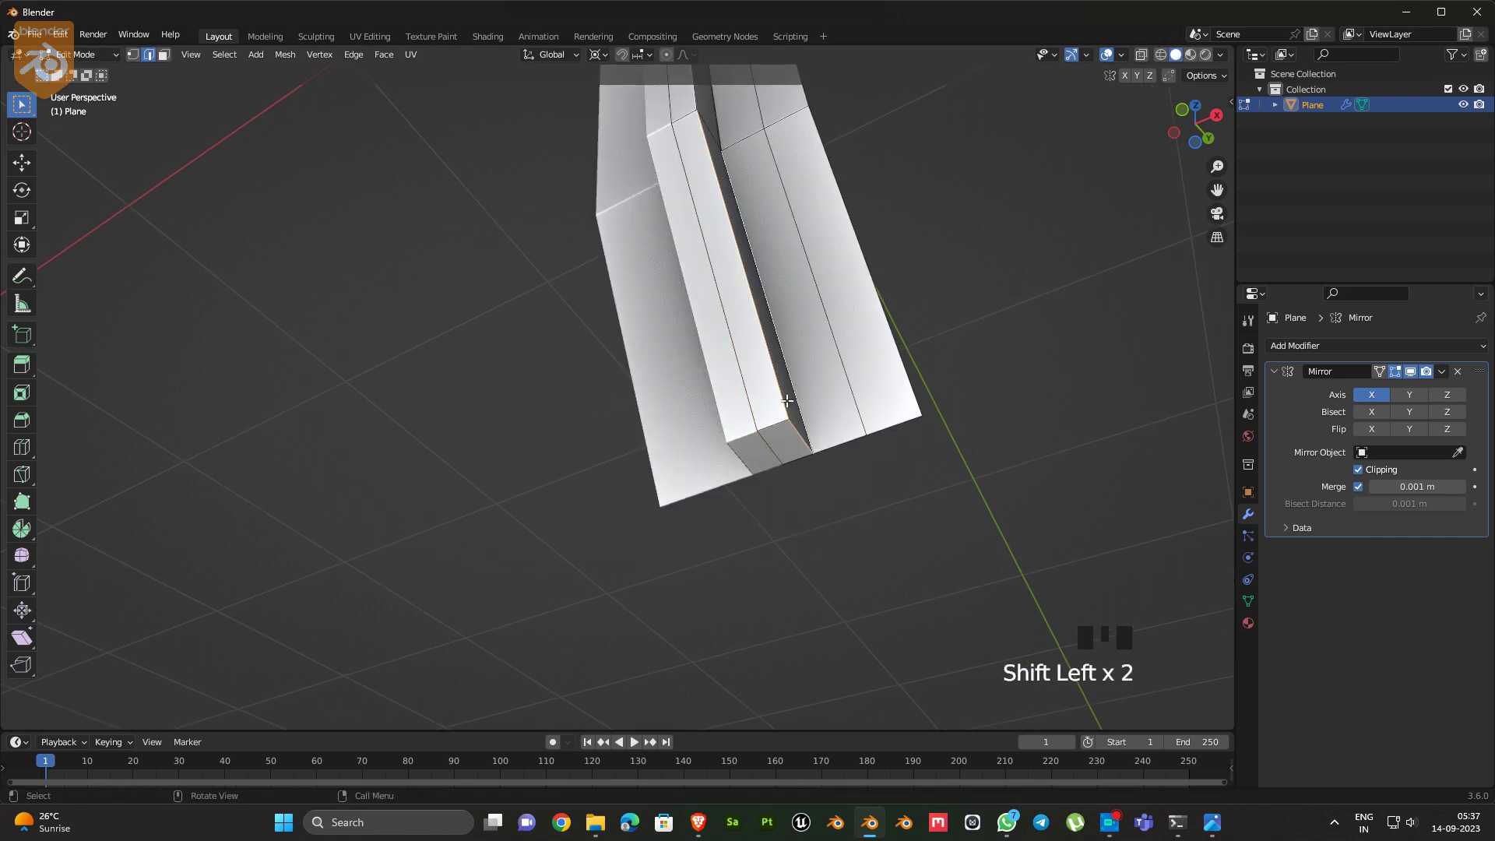
left_click(780, 364, "alt+shift")
left_click(775, 336, "alt+shift")
left_click(769, 308, "alt+shift")
left_click(769, 308, "alt+shift")
middle_click_drag(806, 247, 750, 433)
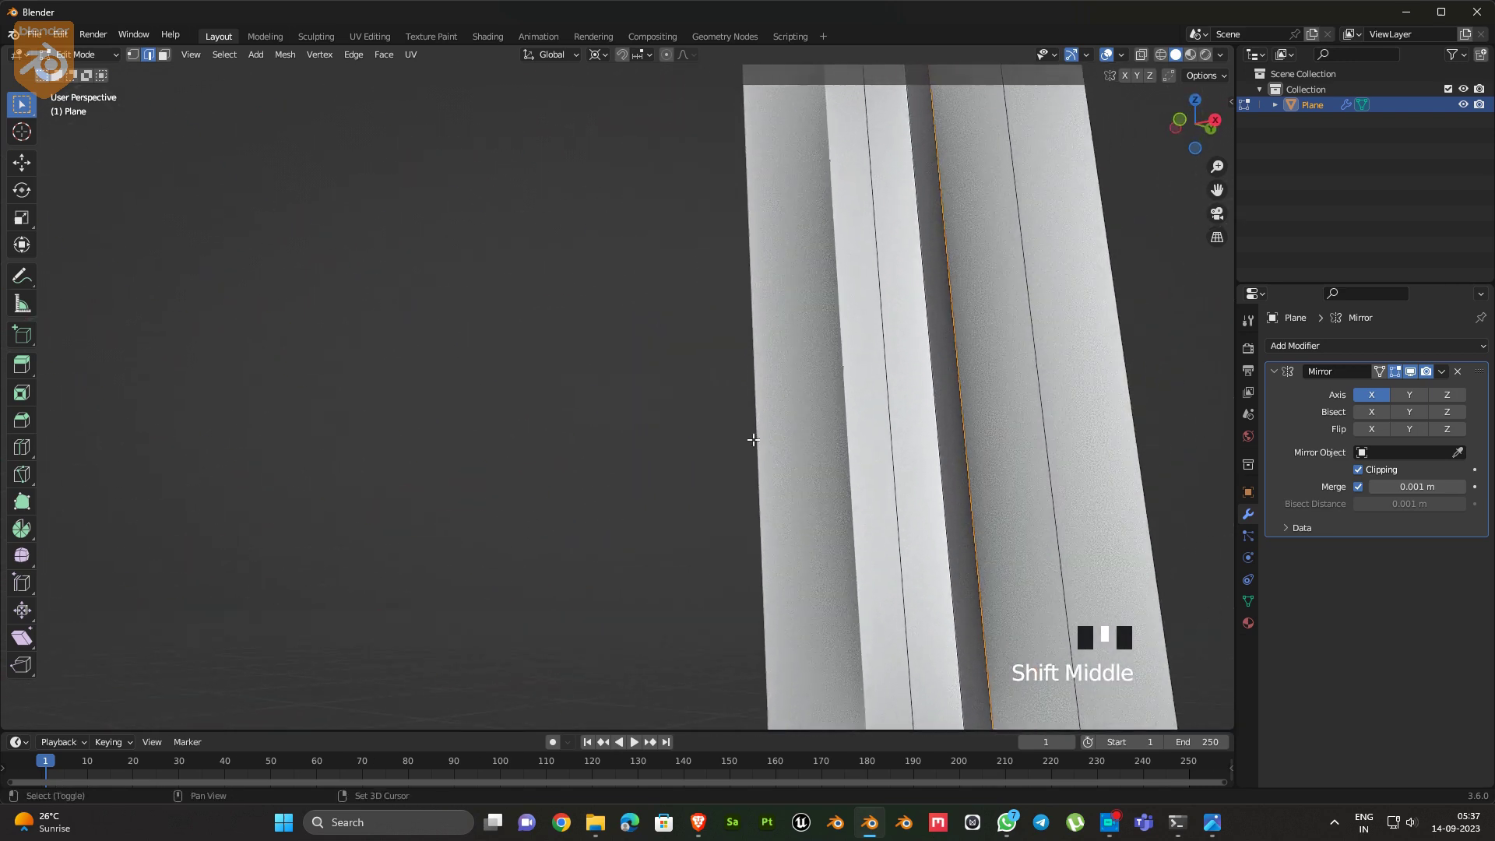
scroll(751, 434, "down", 8)
left_click(784, 208, "alt+shift")
left_click(783, 207, "alt+shift")
key("z")
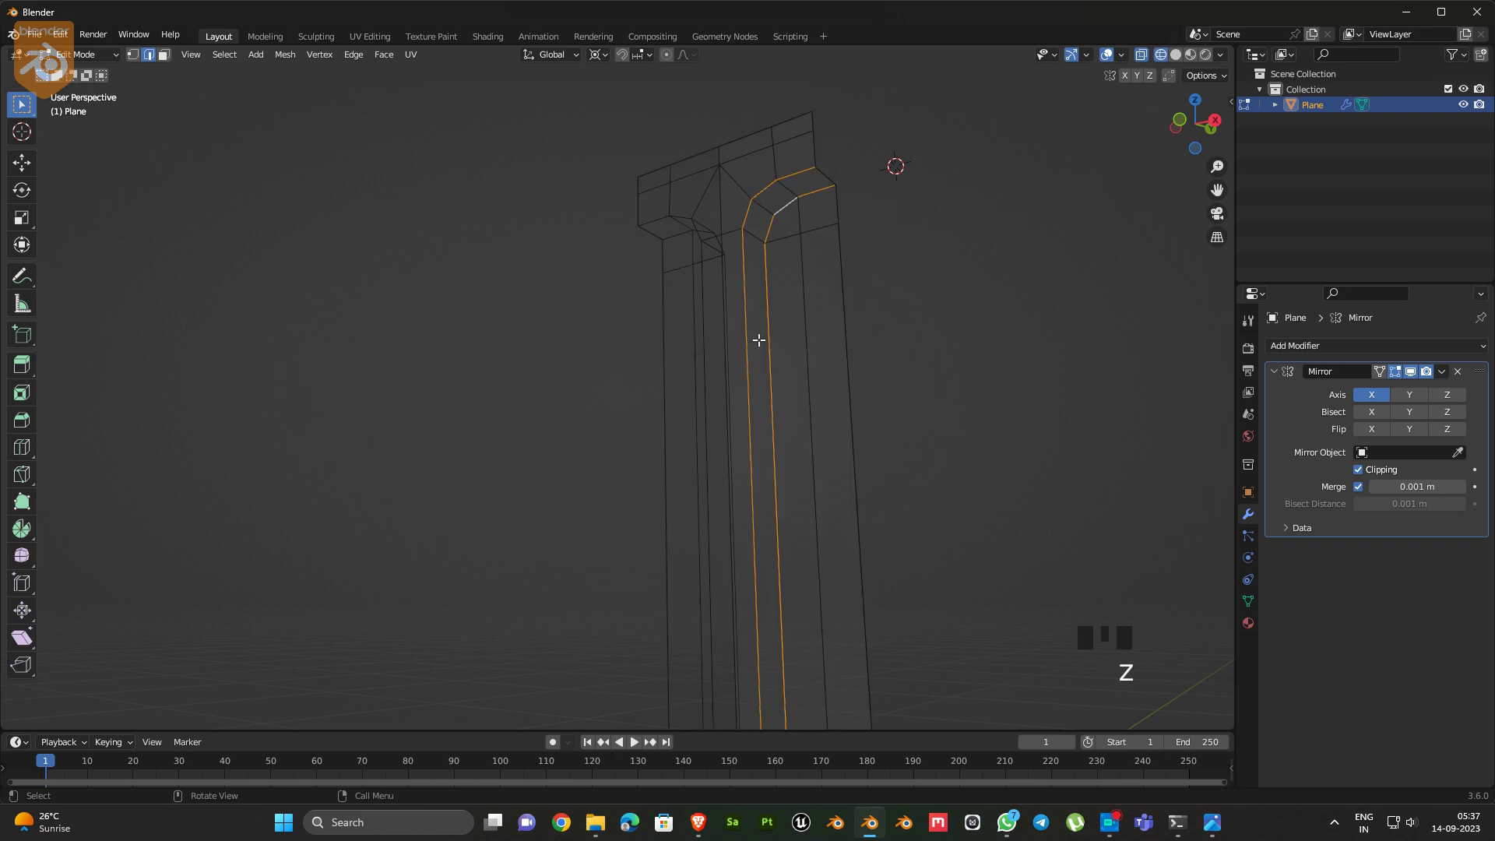
mouse_move(760, 340)
middle_mouse_down("shift")
mouse_move(691, 244)
mouse_move(701, 317)
mouse_move(759, 349)
mouse_move(724, 436)
middle_mouse_up("shift")
mouse_move(724, 436)
middle_mouse_down("ctrl")
mouse_move(667, 600)
mouse_move(643, 540)
mouse_move(666, 490)
mouse_move(766, 537)
middle_mouse_up("ctrl")
key("shift+z")
left_click(665, 491, "alt+shift")
mouse_move(767, 537)
middle_mouse_down()
mouse_move(662, 589)
mouse_move(767, 501)
mouse_move(771, 471)
mouse_move(673, 475)
mouse_move(811, 514)
middle_mouse_up()
key("ctrl+b")
left_click(777, 512)
Try a level 2 Subdivision modifier on the panel, remove it and resume editing the mesh
key("Tab")
key("ctrl+2")
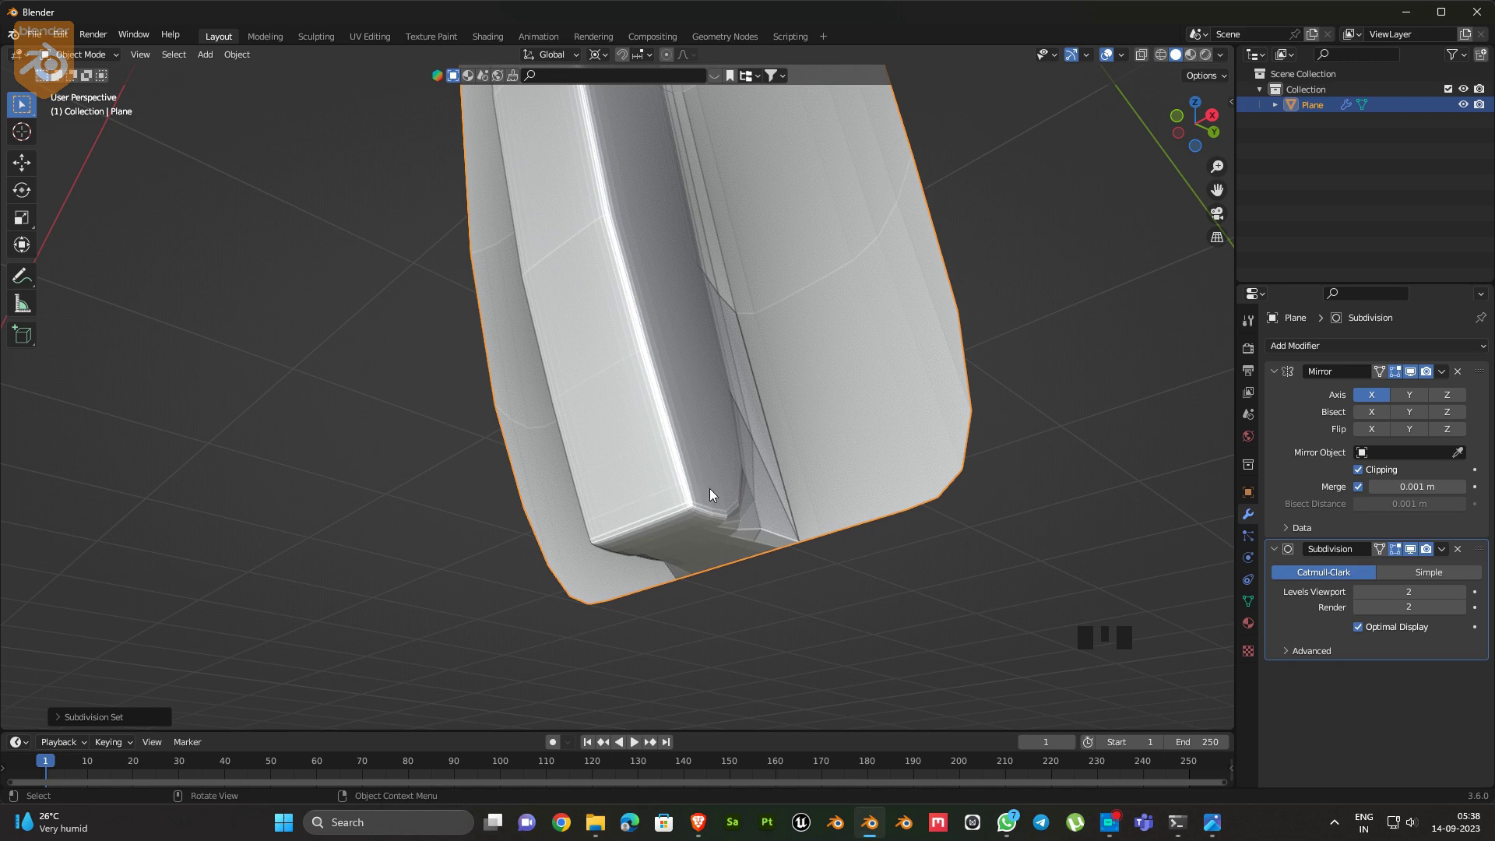
left_click(1457, 548)
key("Tab")
Knife-cut the stem's end face beside the bevel and connect the front bevel corner vertex to the rear corner vertex
middle_click_drag(677, 592, 704, 491)
key("k")
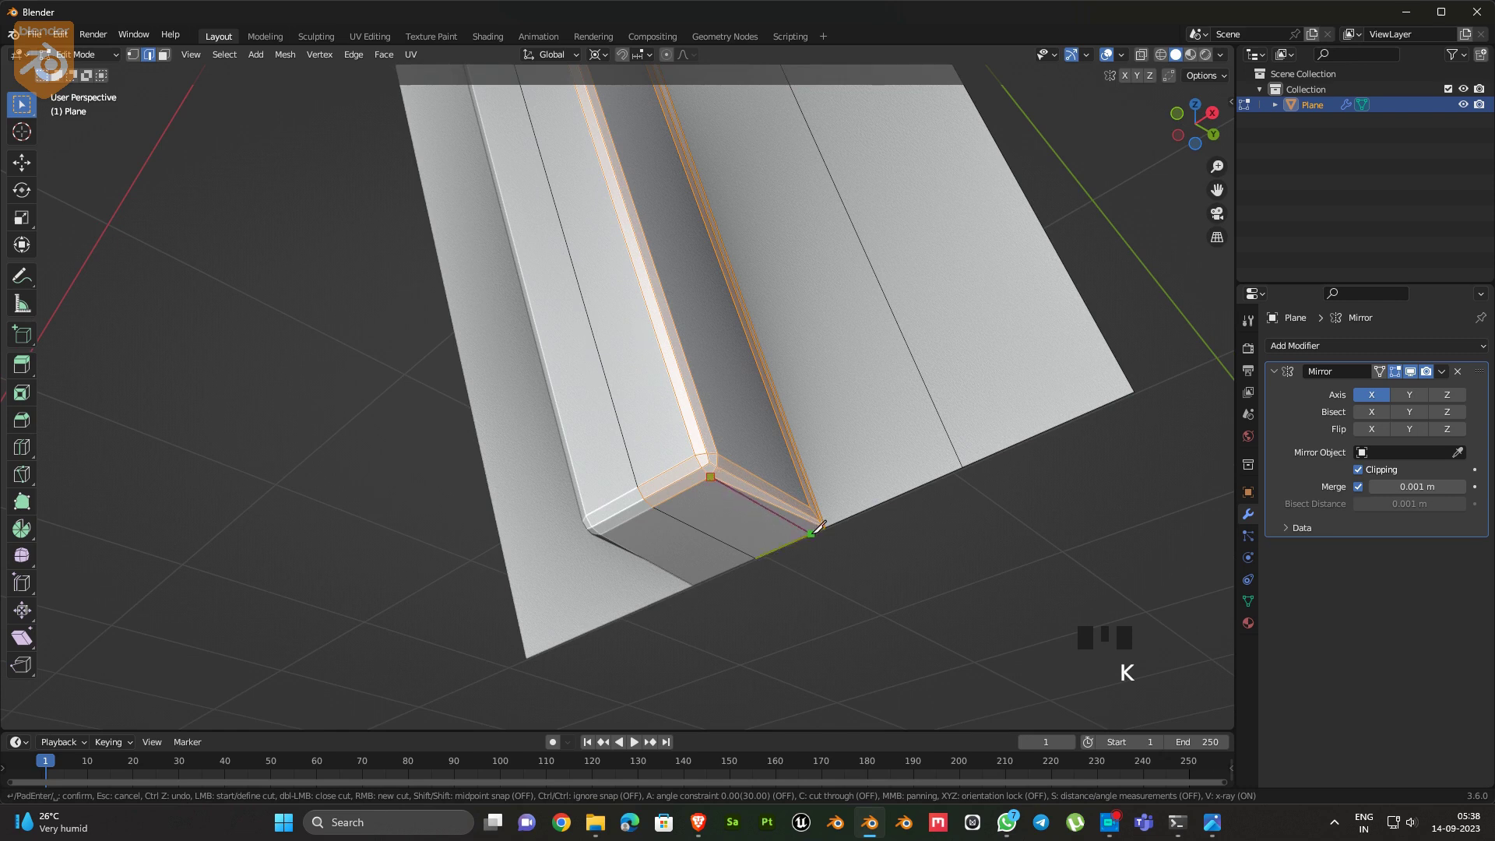
key("Return")
middle_click_drag(816, 531, 679, 520)
left_click(780, 531)
key("1")
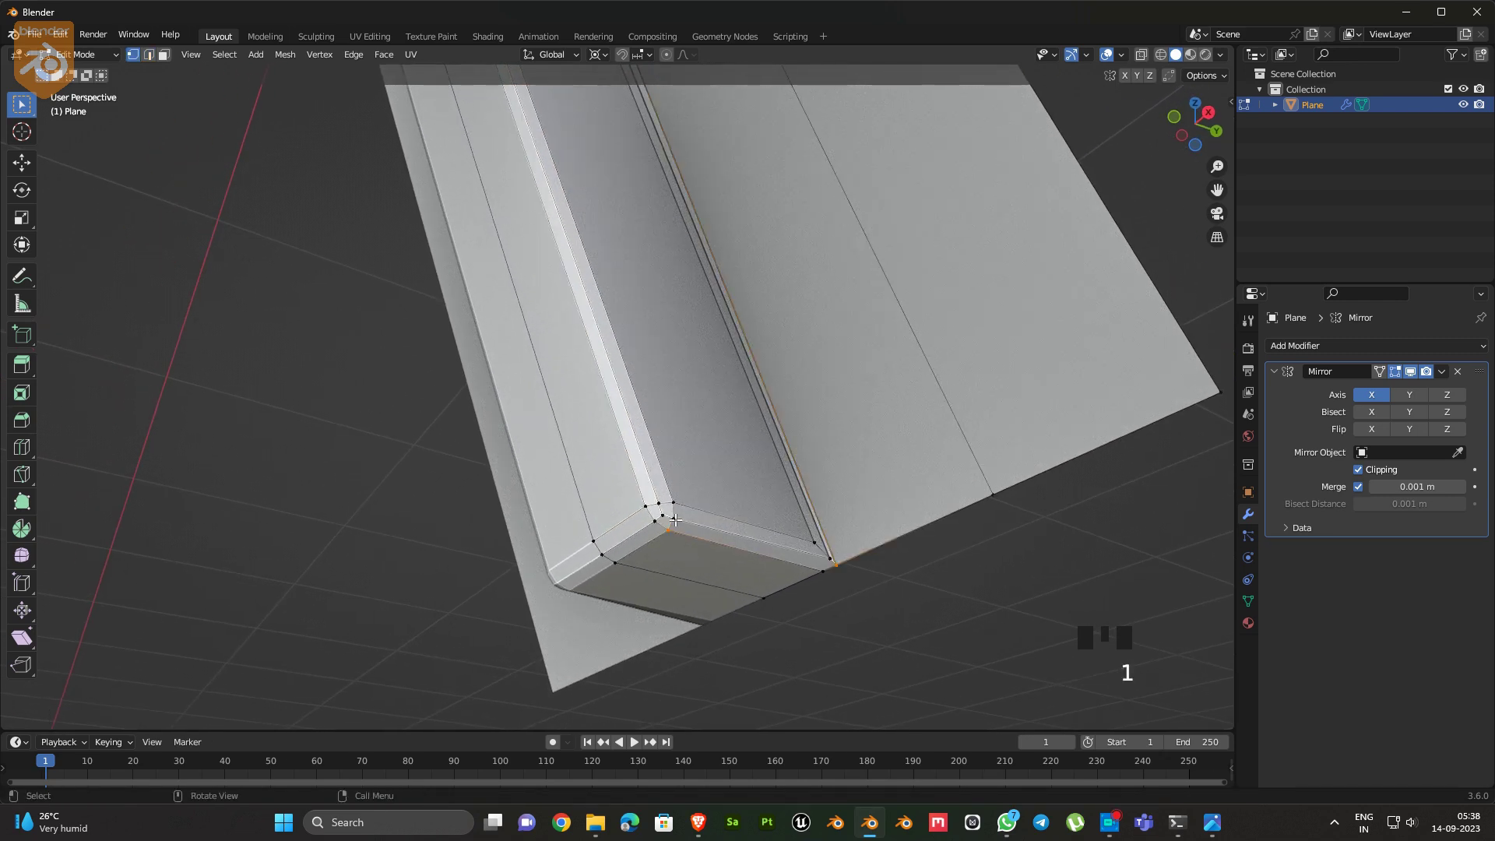
key("j")
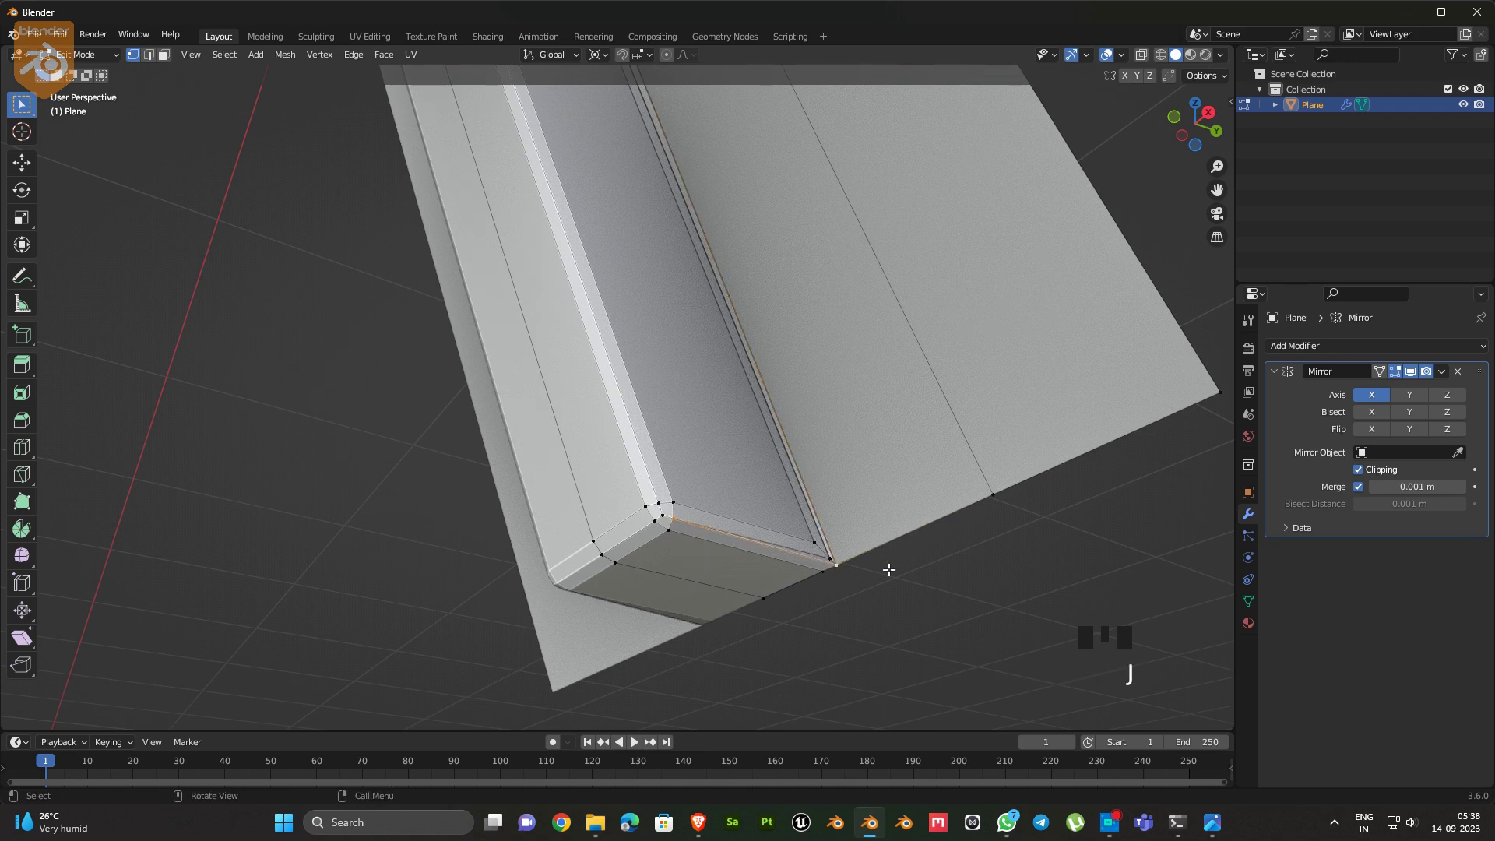
Dissolve the leftover edge running along the stem's lower end bevel
middle_click_drag(833, 614, 870, 591, "ctrl")
key("3")
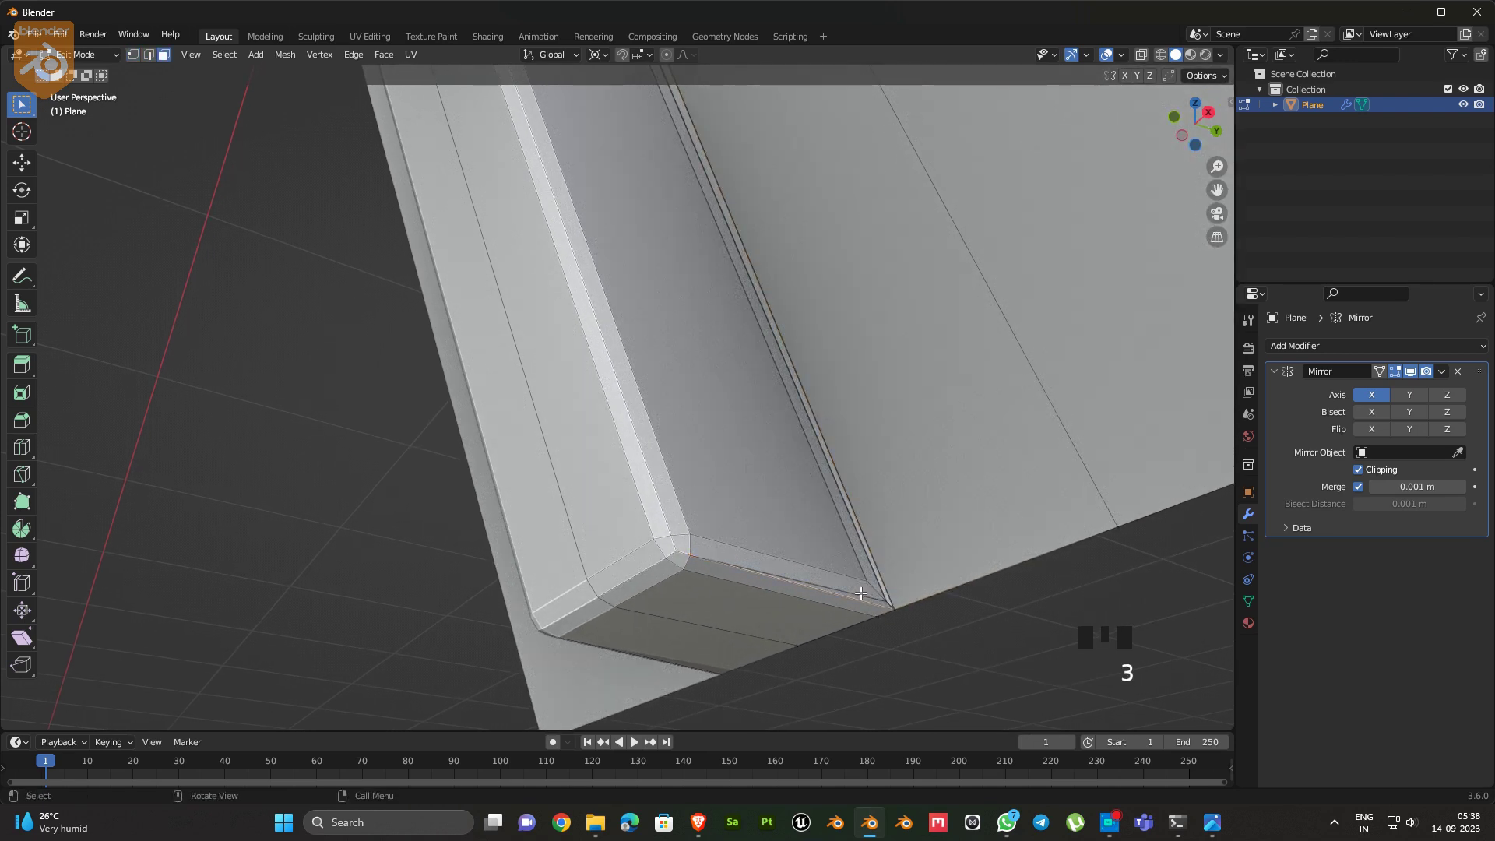
key("2")
left_click(868, 589)
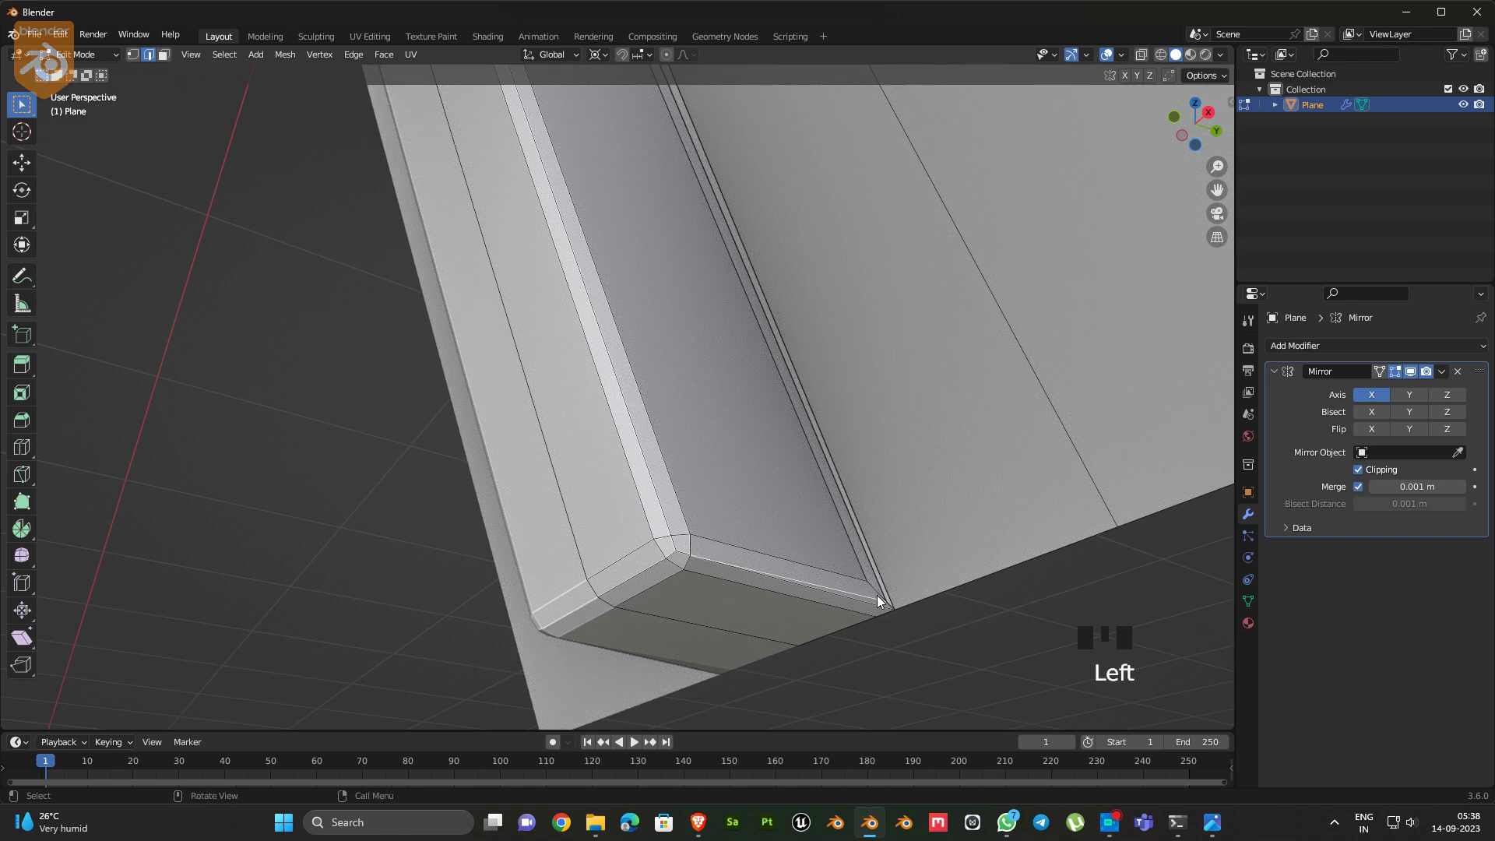
key("ctrl+x")
Knife-cut a long support edge down the recessed panel beside the stem's rear bevel, ending at the panel's bottom edge
middle_click_drag(877, 595, 841, 389)
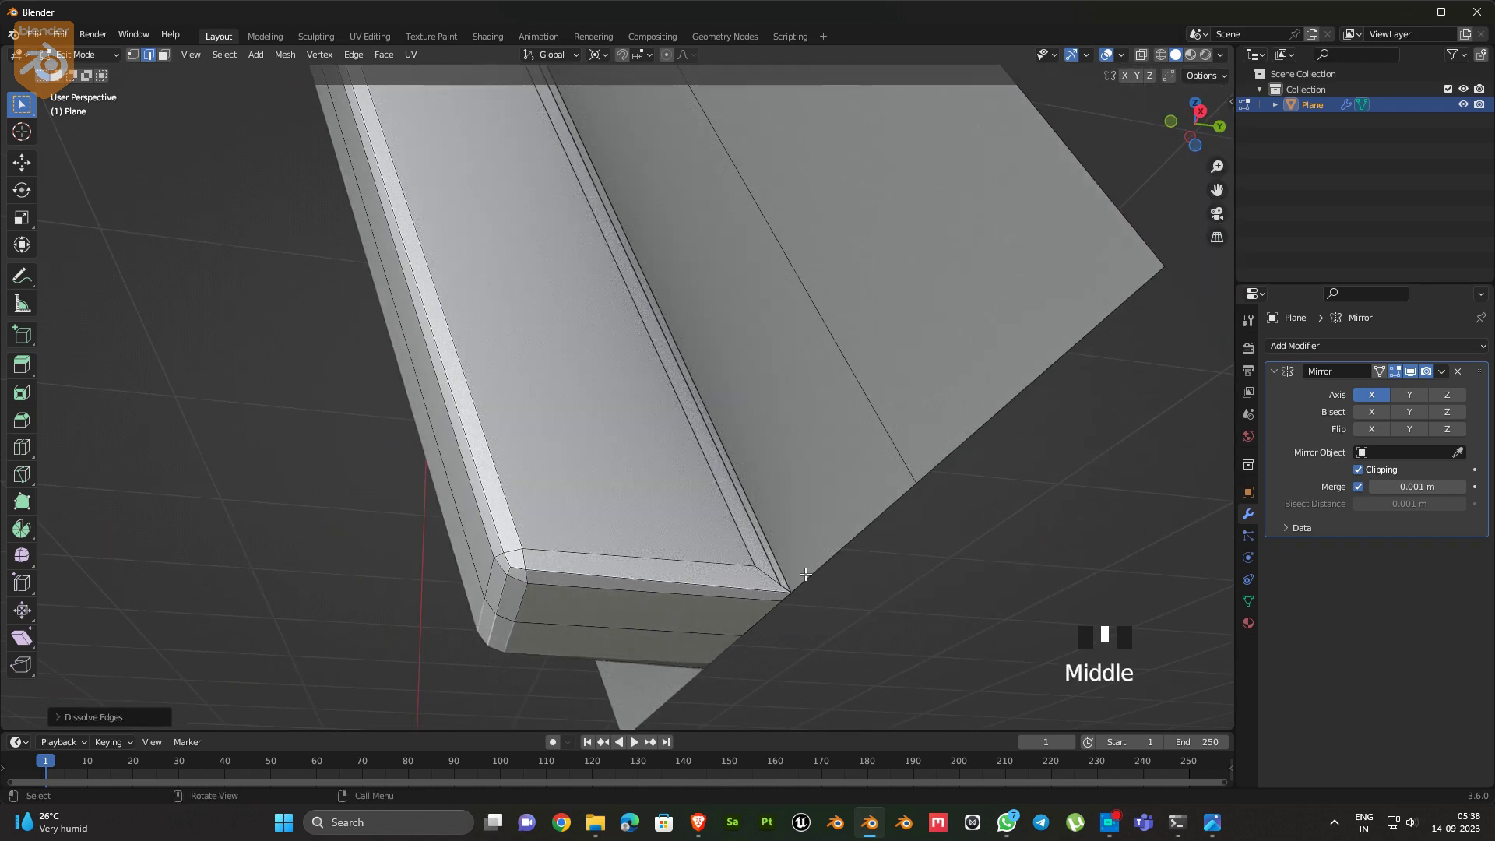
middle_click_drag(841, 389, 628, 316, "shift")
scroll(814, 447, "down", 3)
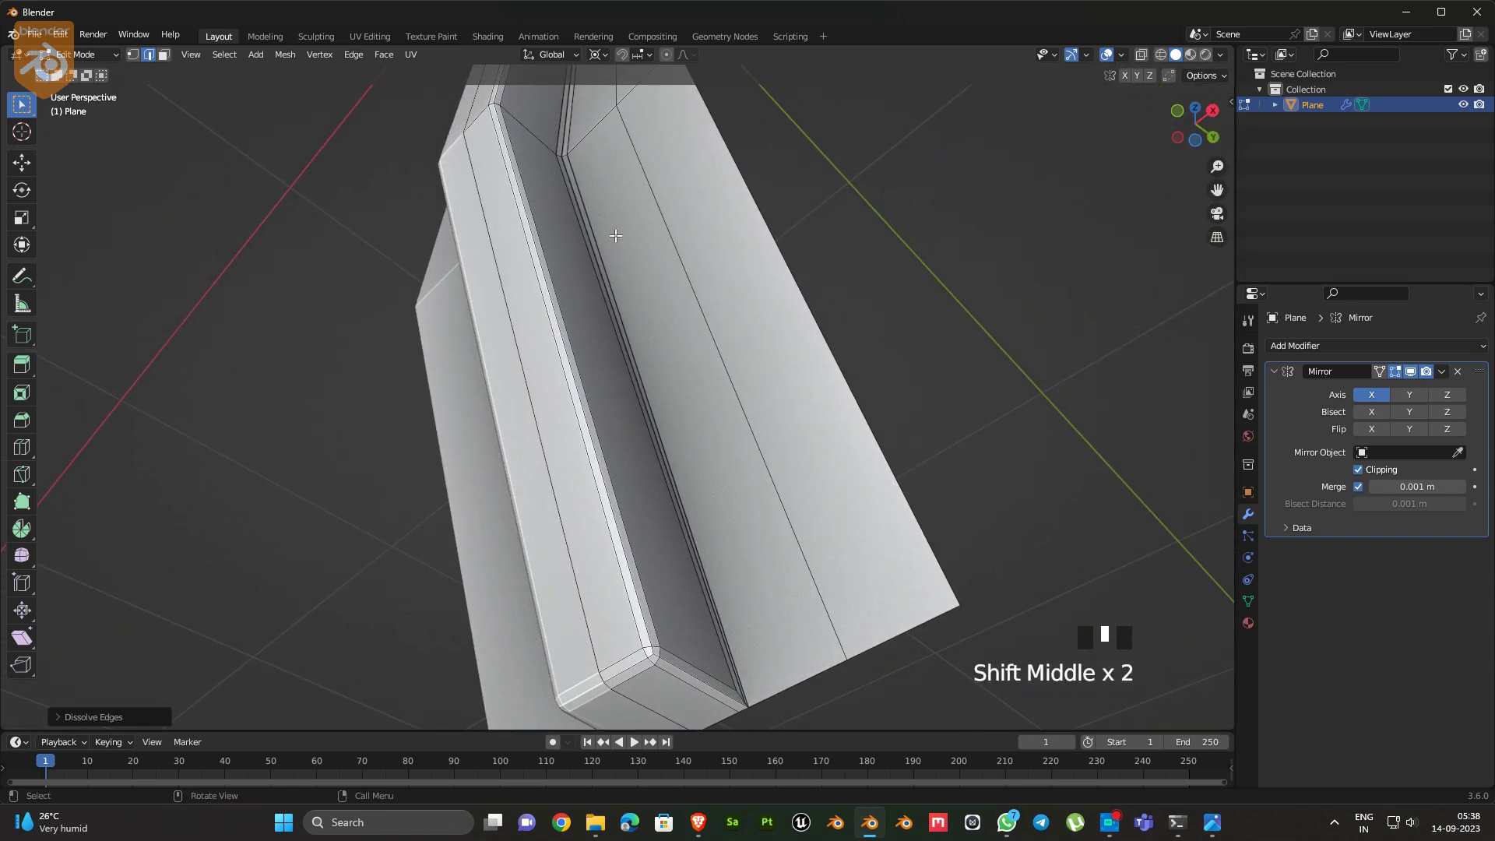
key("3")
key("k")
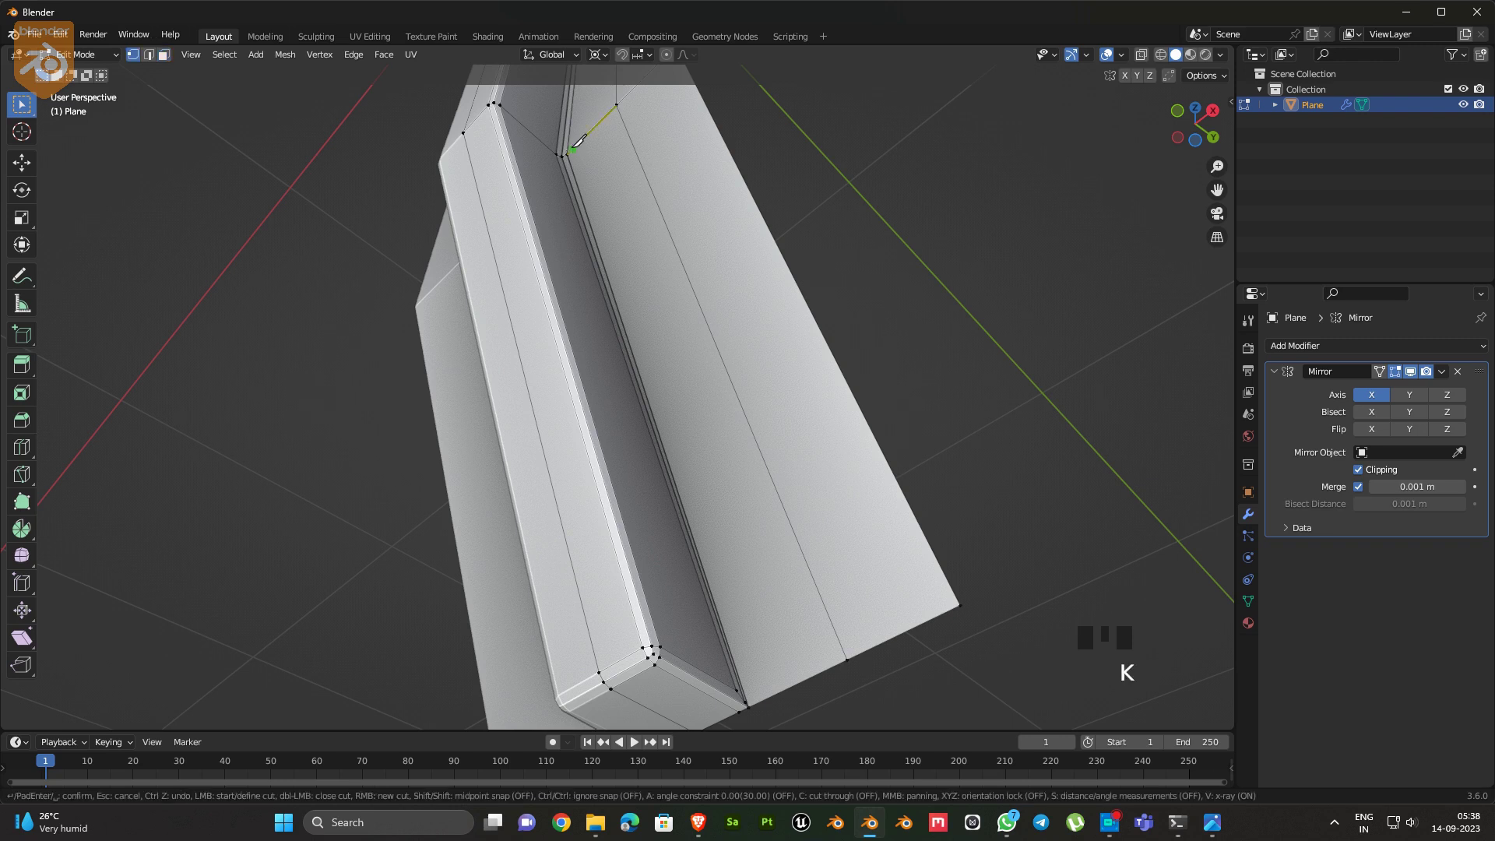
left_click(567, 155)
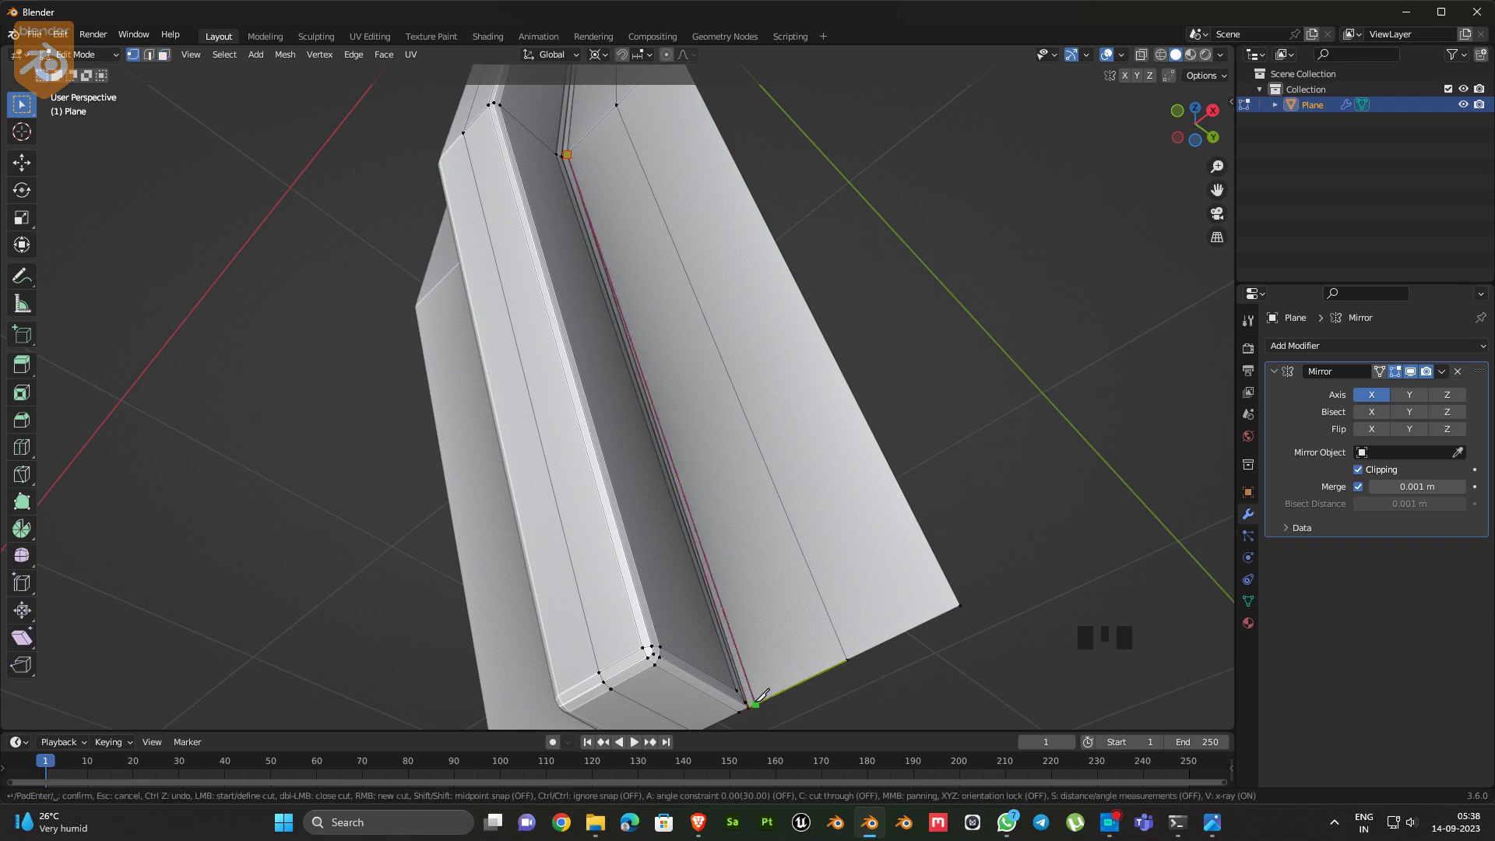
left_click(753, 703)
key("Return")
Merge the stray bevel vertex into the stem's lower rear corner and dissolve the surplus long edge
middle_click_drag(753, 703, 703, 612)
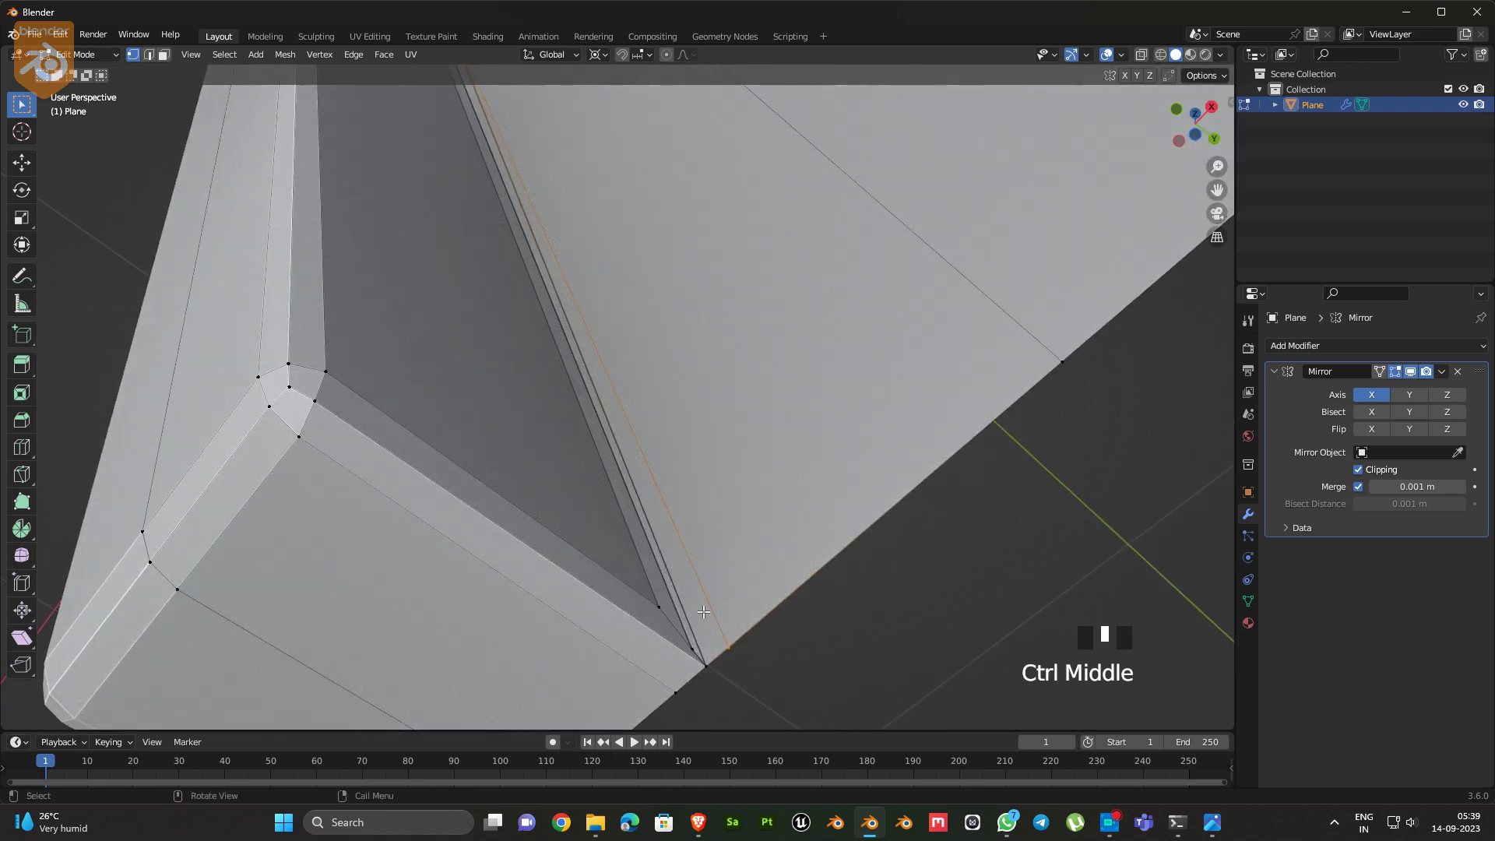
left_click(695, 646)
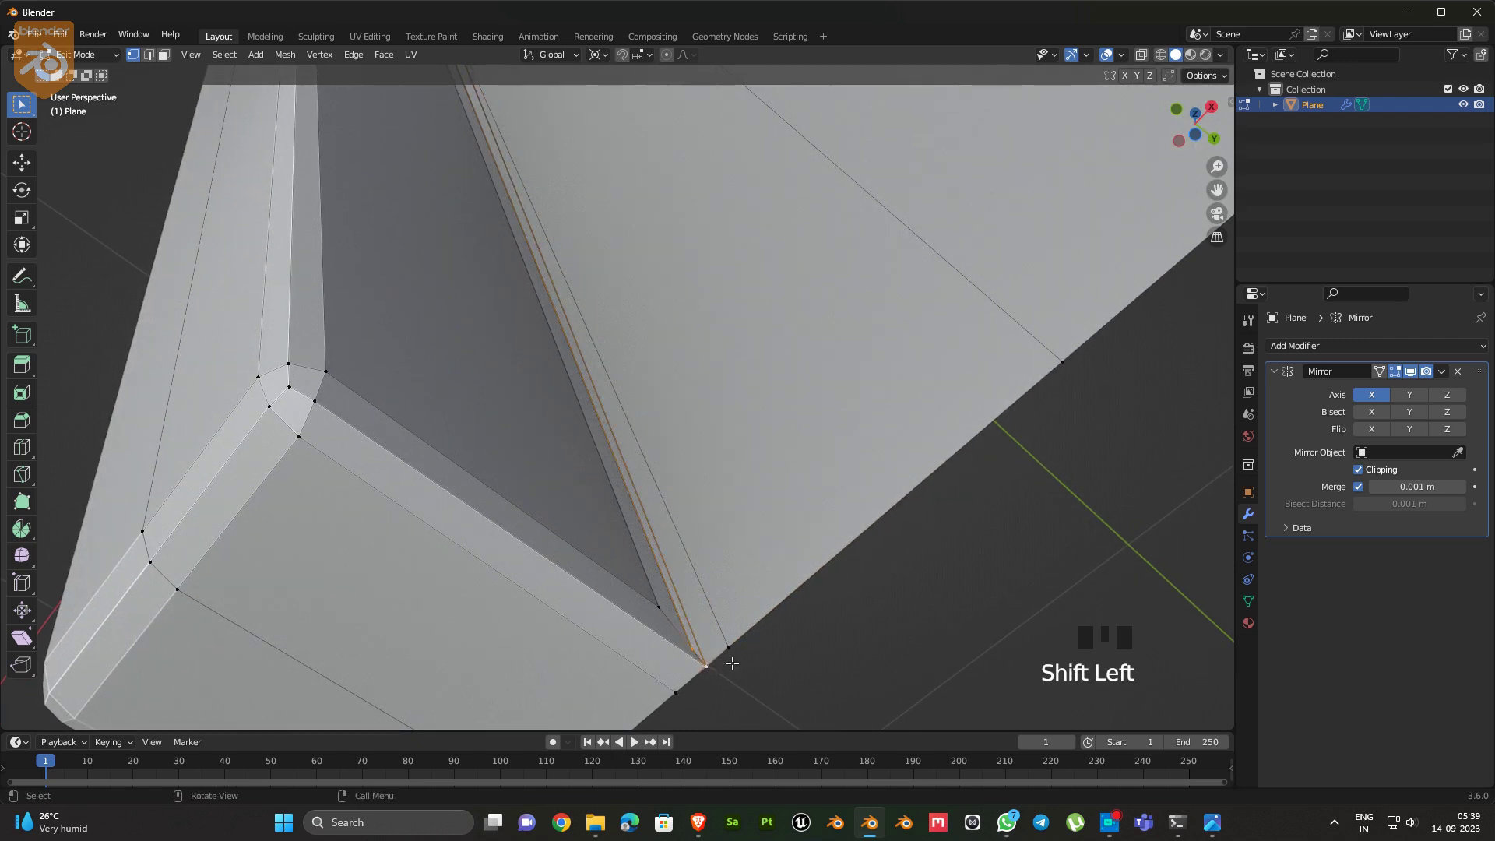
key("m")
left_click(861, 656)
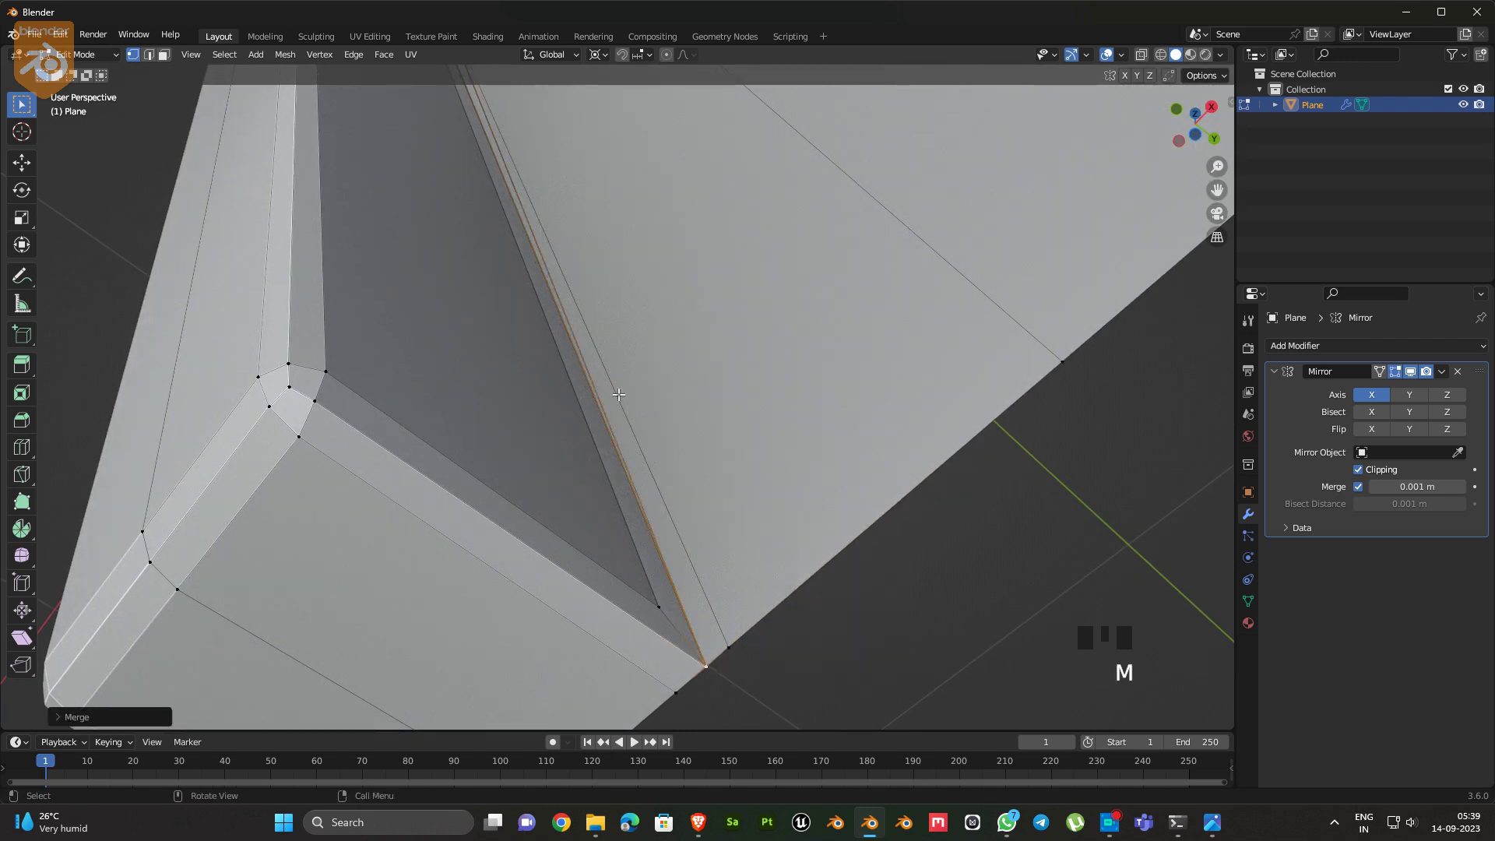
key("2")
key("x")
middle_click_drag(545, 265, 670, 498)
Knife-cut a short edge across the narrow bevel strip at the stem's lower rear corner
middle_click_drag(670, 498, 602, 583, "ctrl")
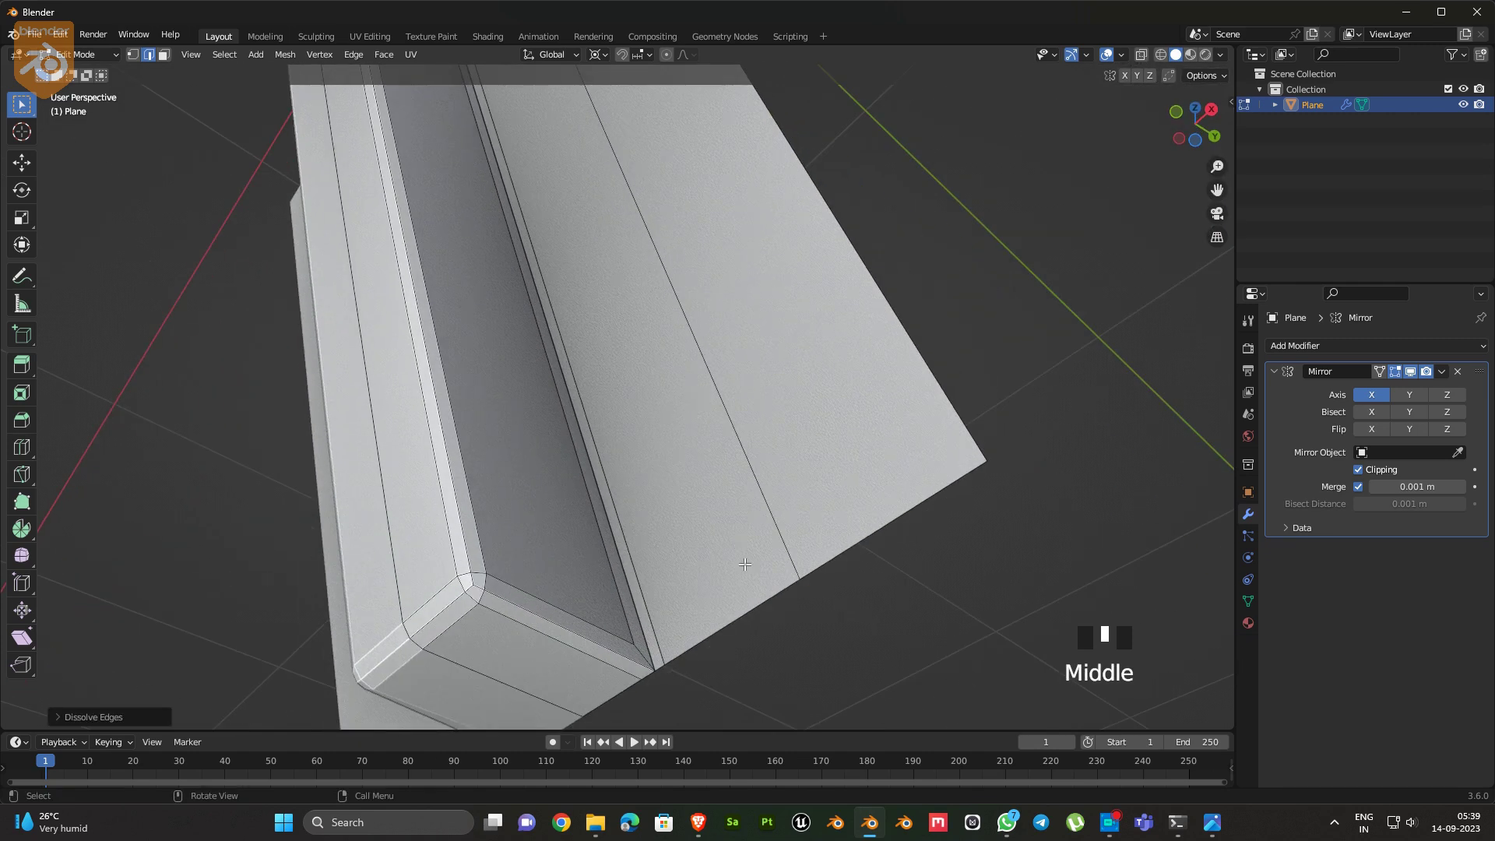
key("k")
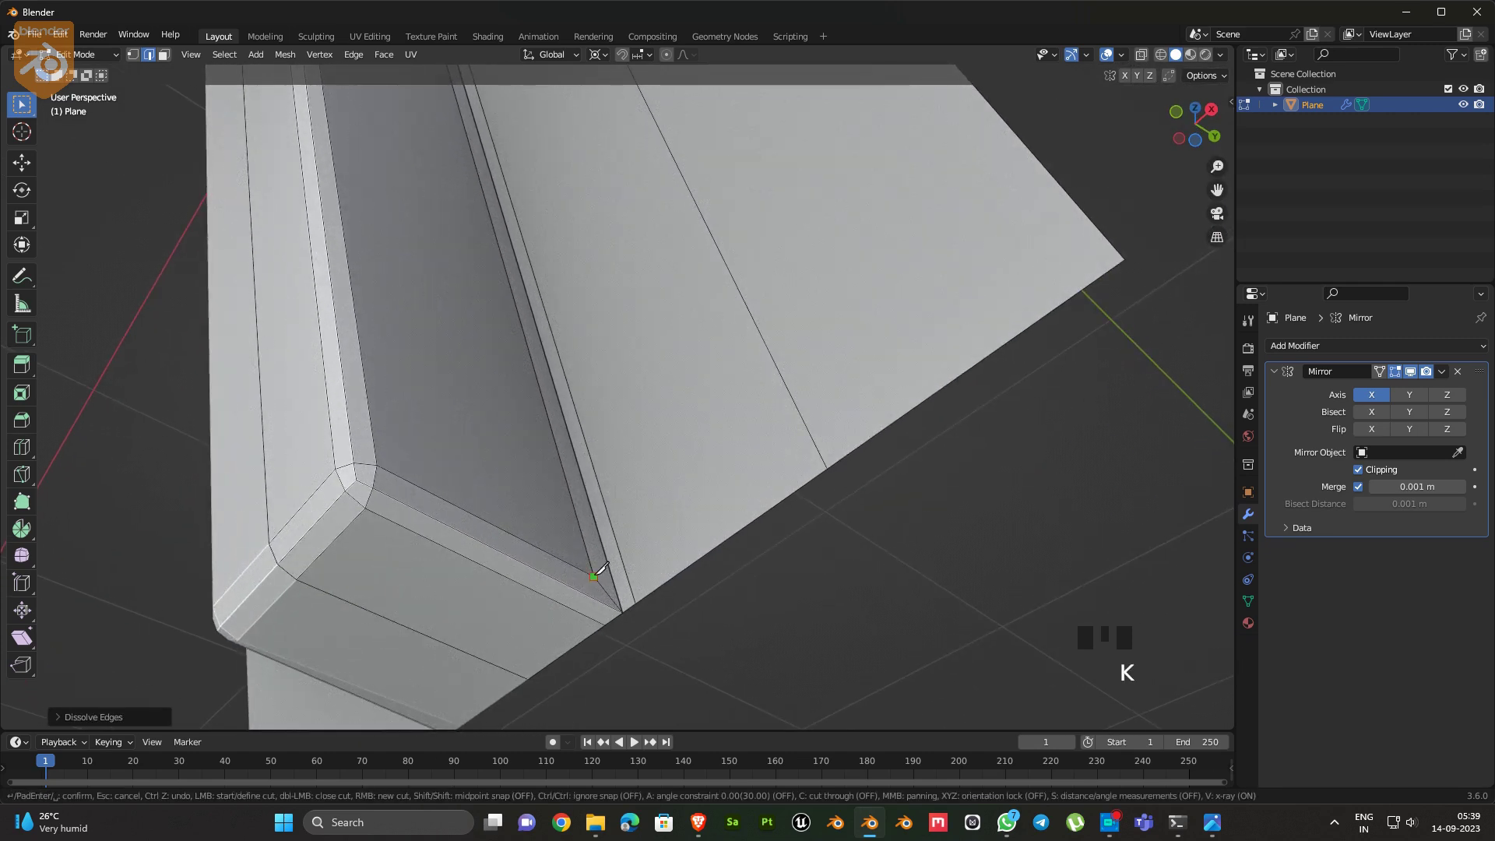
key("Escape")
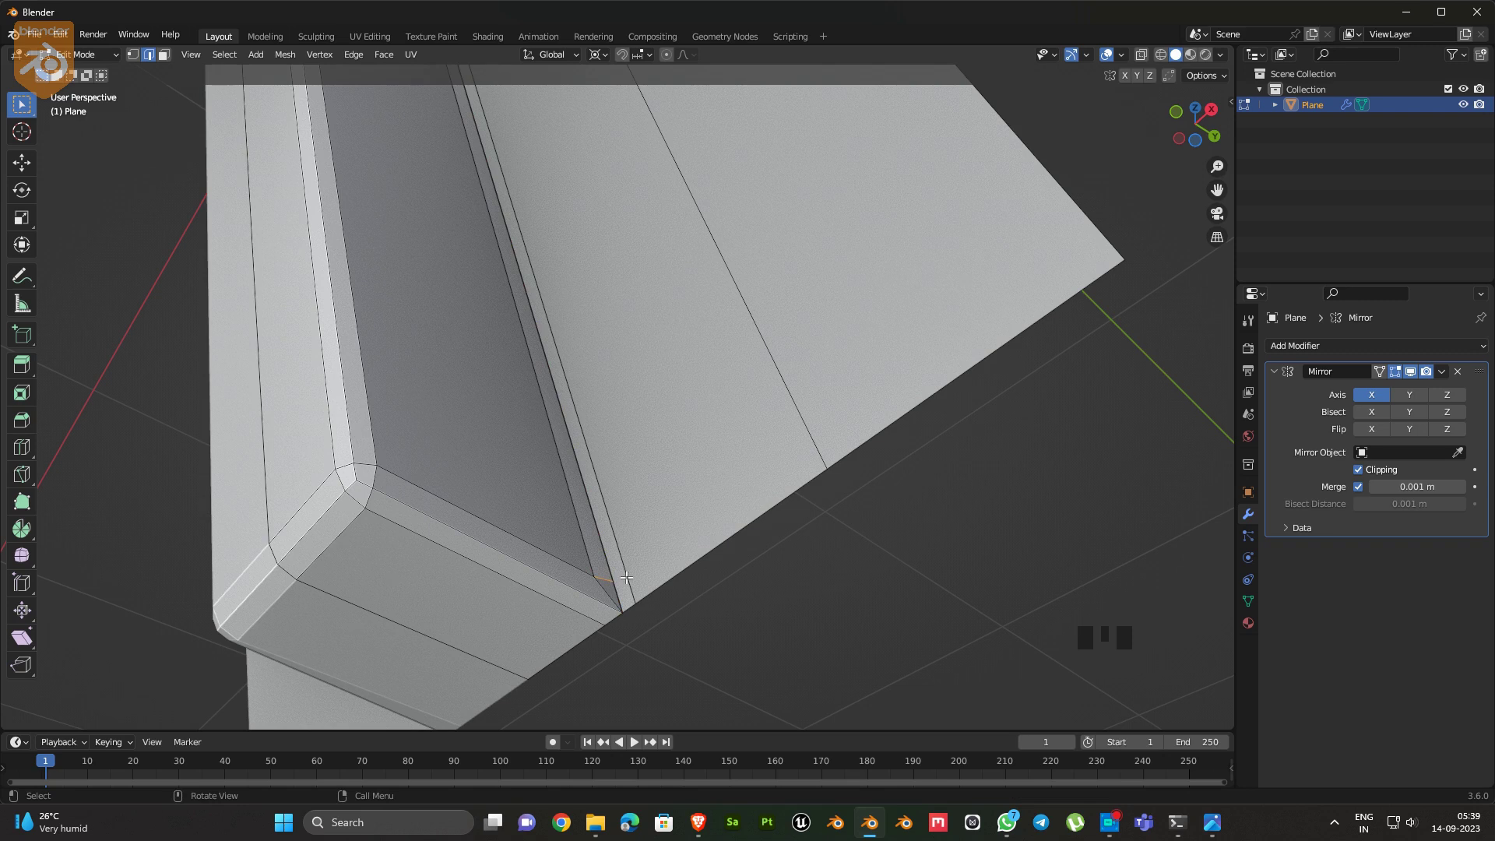
Add a horizontal loop cut across the recessed panel and slide it down close to the bottom edge
key("ctrl+r")
left_click(679, 549)
left_click(845, 360)
scroll(844, 360, "down", 3)
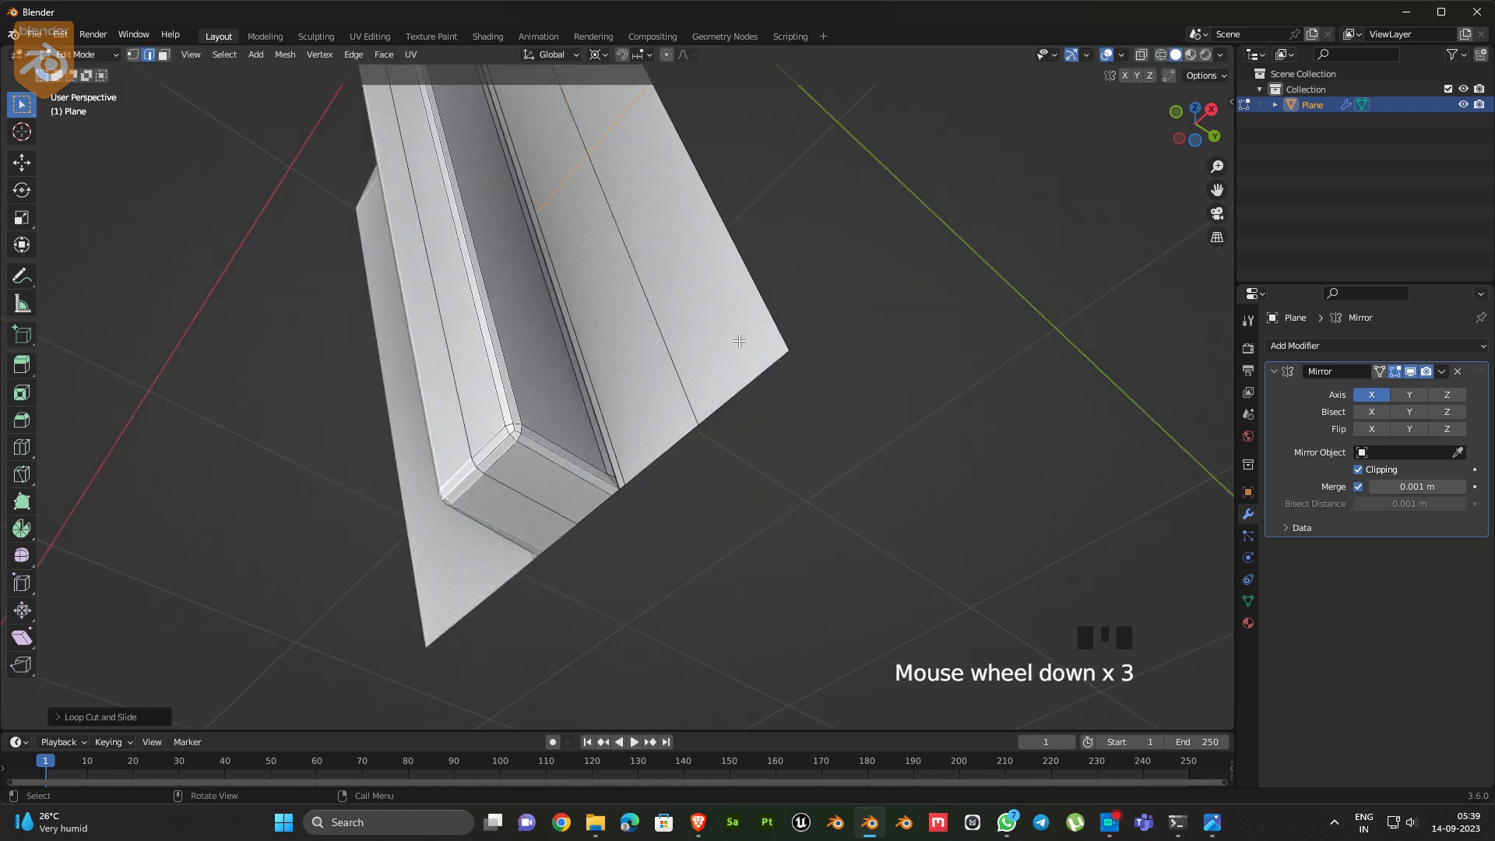
middle_click_drag(737, 340, 699, 276)
key("g")
key("g")
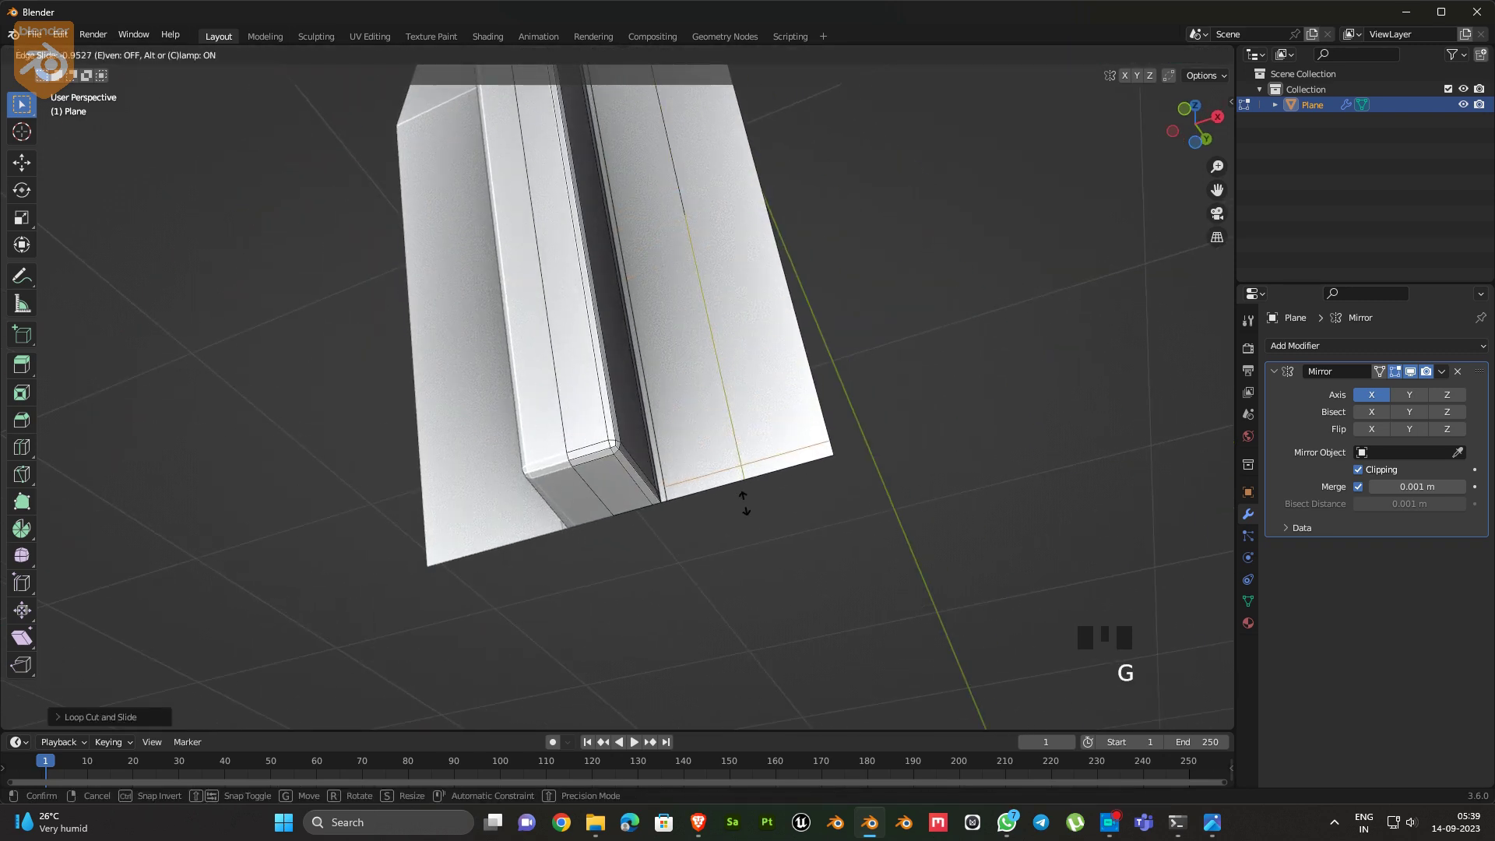
left_click(674, 553)
Link the new loop's end to the bevel strip vertex and dissolve the leftover diagonal edge at the stem's rear corner
mouse_move(674, 554)
middle_mouse_down("ctrl")
mouse_move(657, 581)
mouse_move(666, 531)
middle_mouse_up("ctrl")
key("1")
left_click(685, 573)
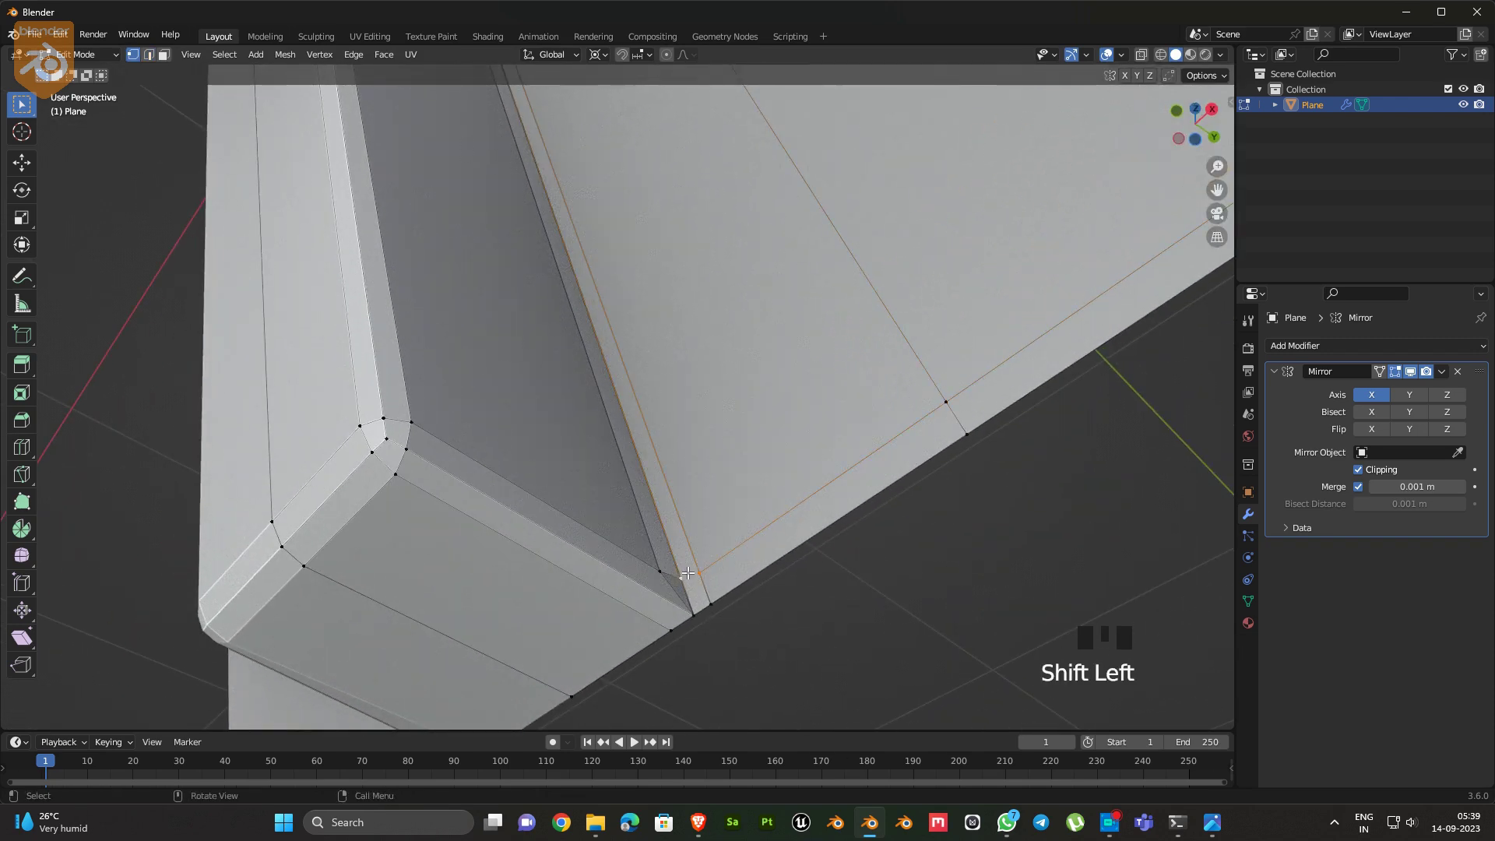
key("2")
left_click(674, 590)
key("x")
left_click(660, 608)
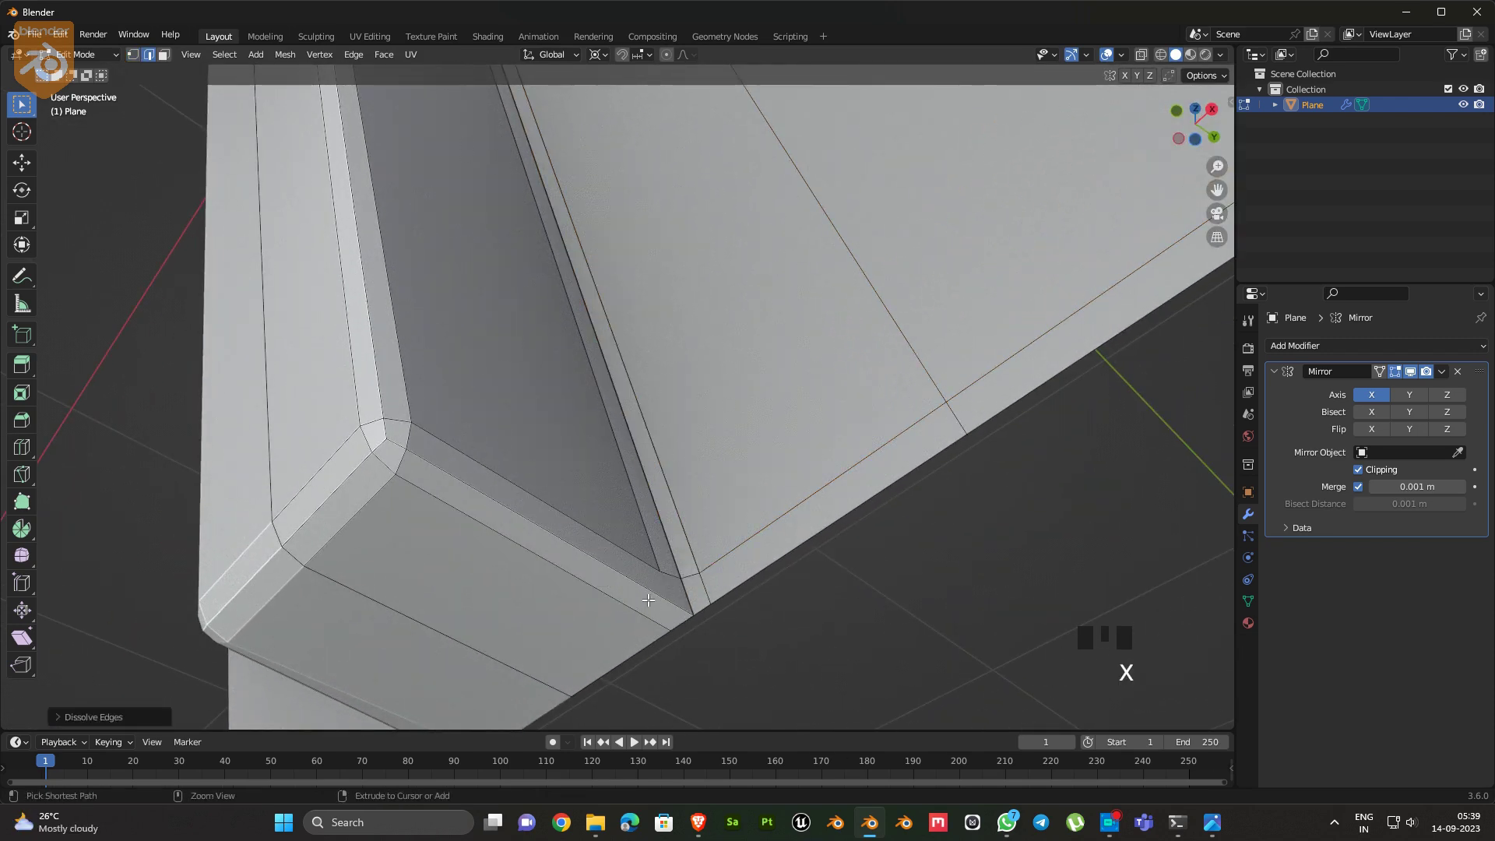
Add a loop cut across the stem's end face and slide it close to the rear edge
key("ctrl+r")
left_click(658, 606)
left_click(770, 642)
key("1")
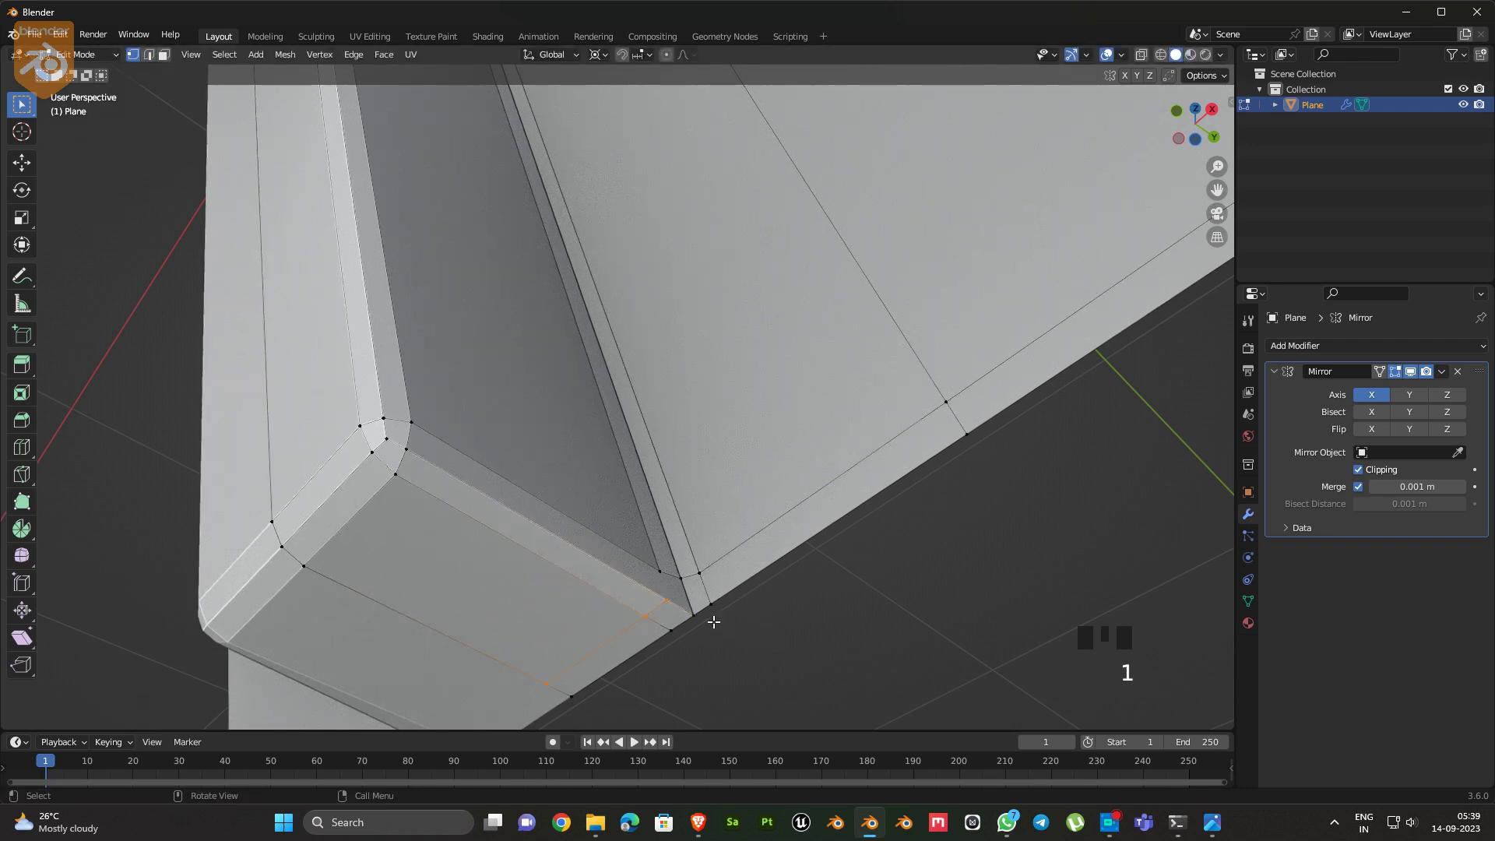
Try a level 2 subdivision on the panel in Object Mode
left_click(658, 573, "shift")
key("Tab")
scroll(713, 568, "down", 5)
key("ctrl+2")
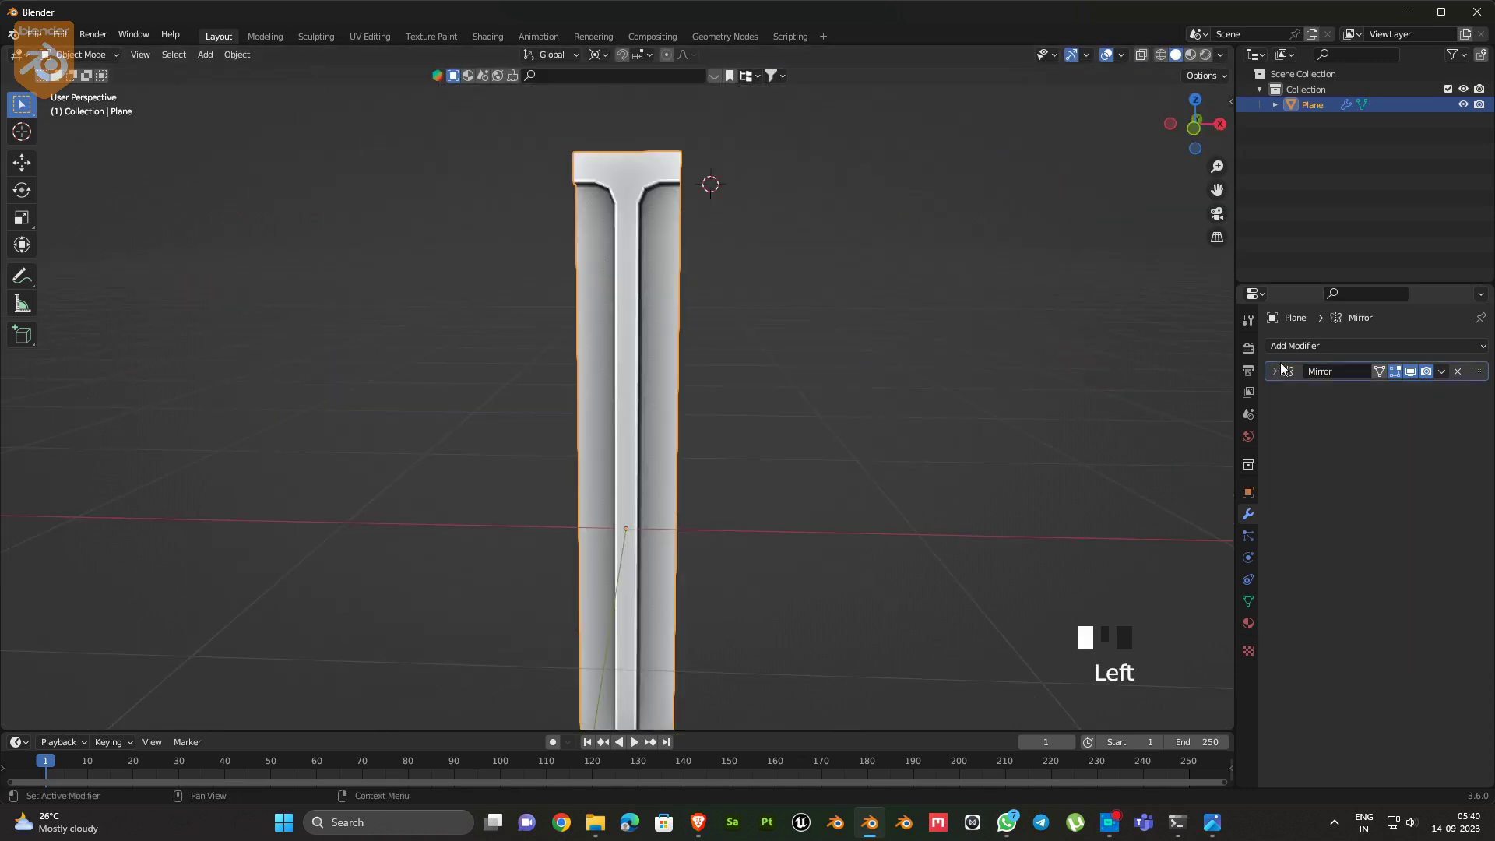
Add an Array modifier to the mirrored panel with a count of 12
left_click(1304, 345)
left_click(1170, 388)
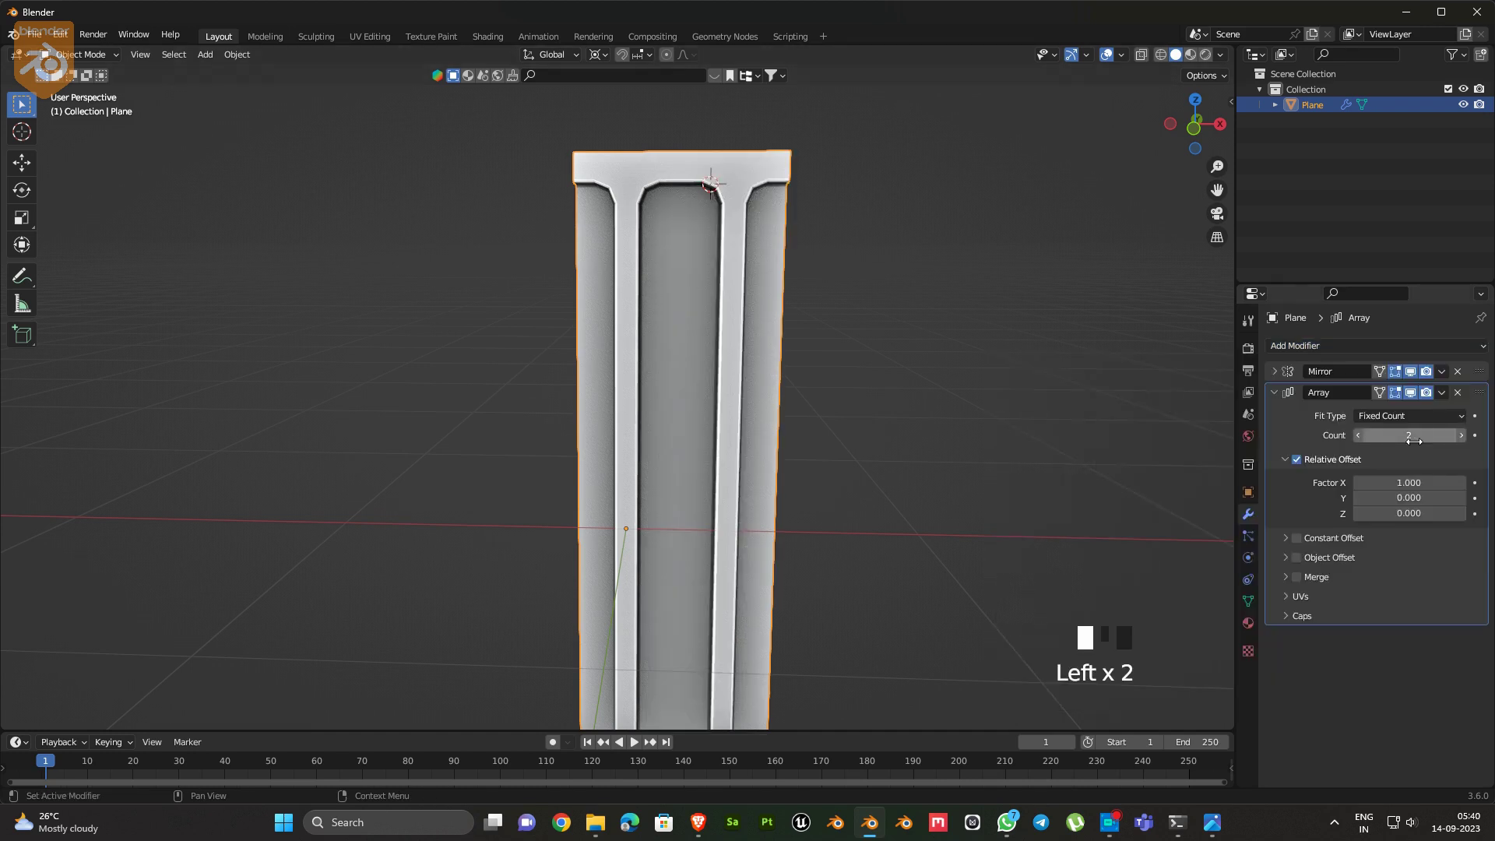
scroll(893, 429, "down", 5)
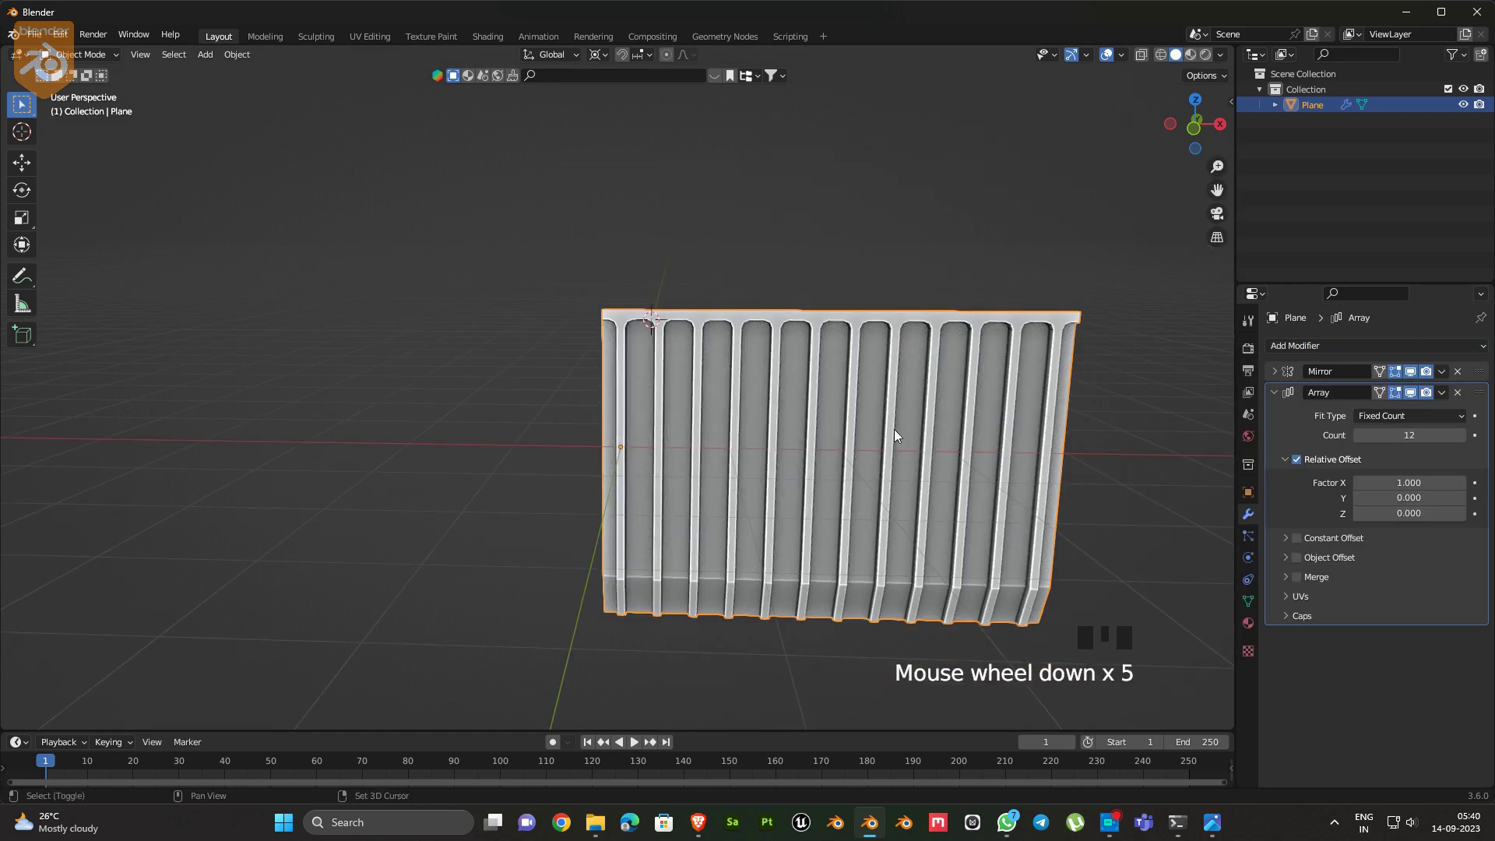
middle_click_drag(894, 428, 713, 489)
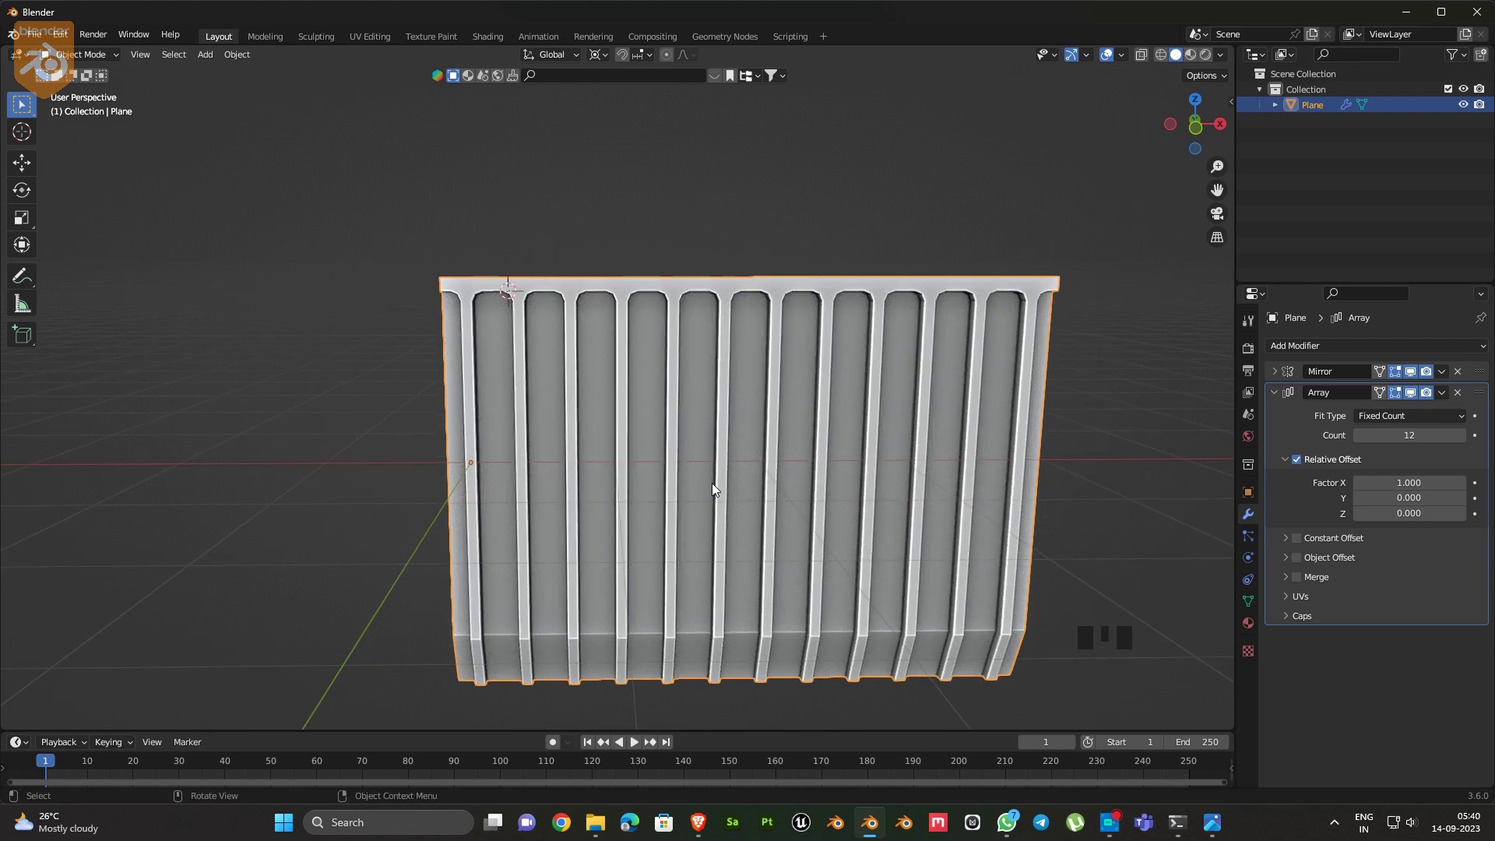
middle_click_drag(870, 420, 558, 462)
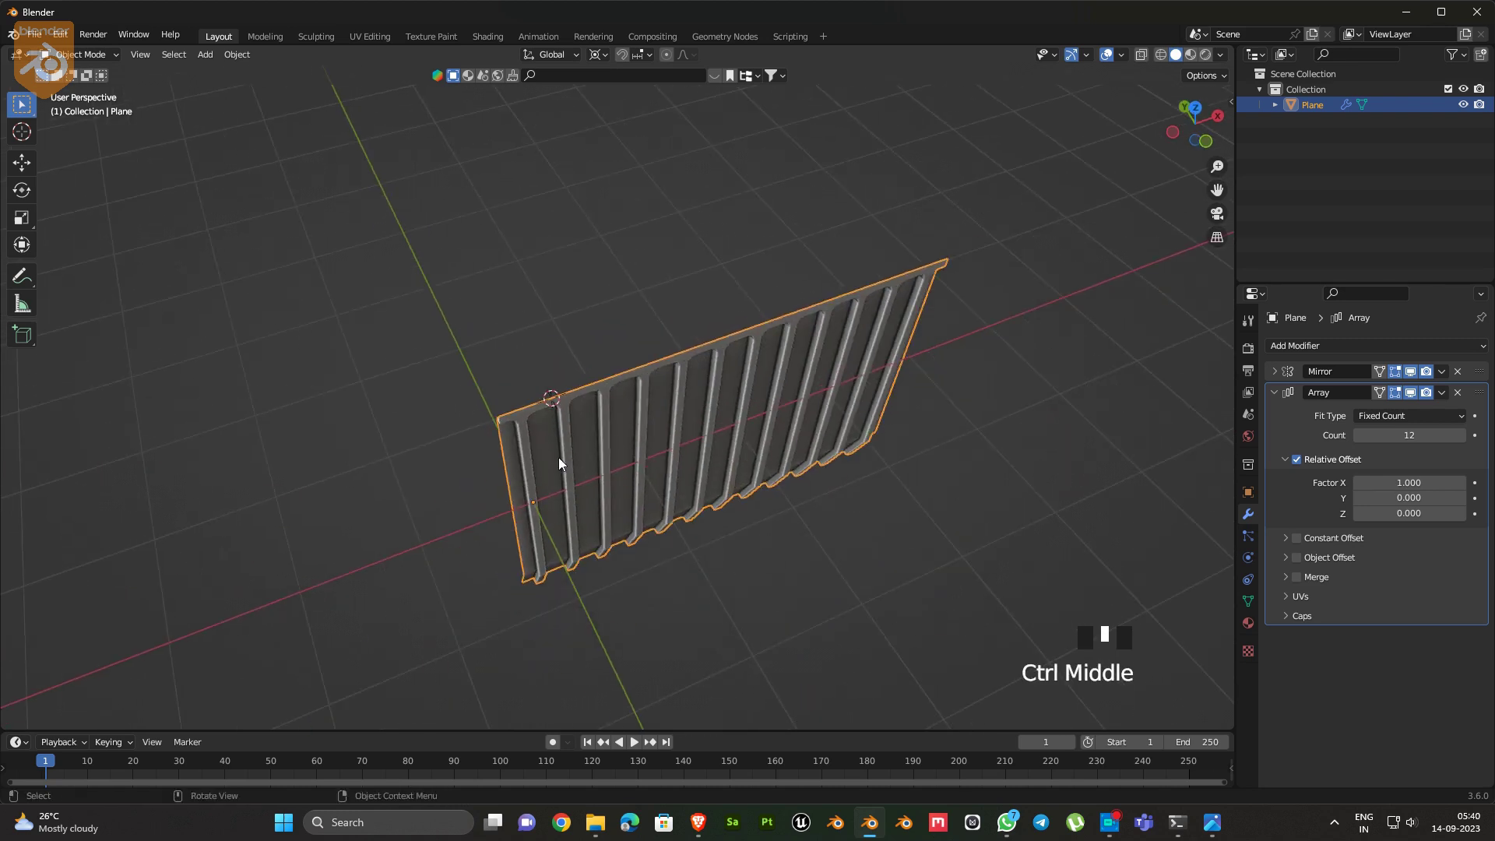
Add a Simple Deform modifier set to Bend, with the Z axis and a 360° angle, to roll the panels into a ring
left_click(1294, 345)
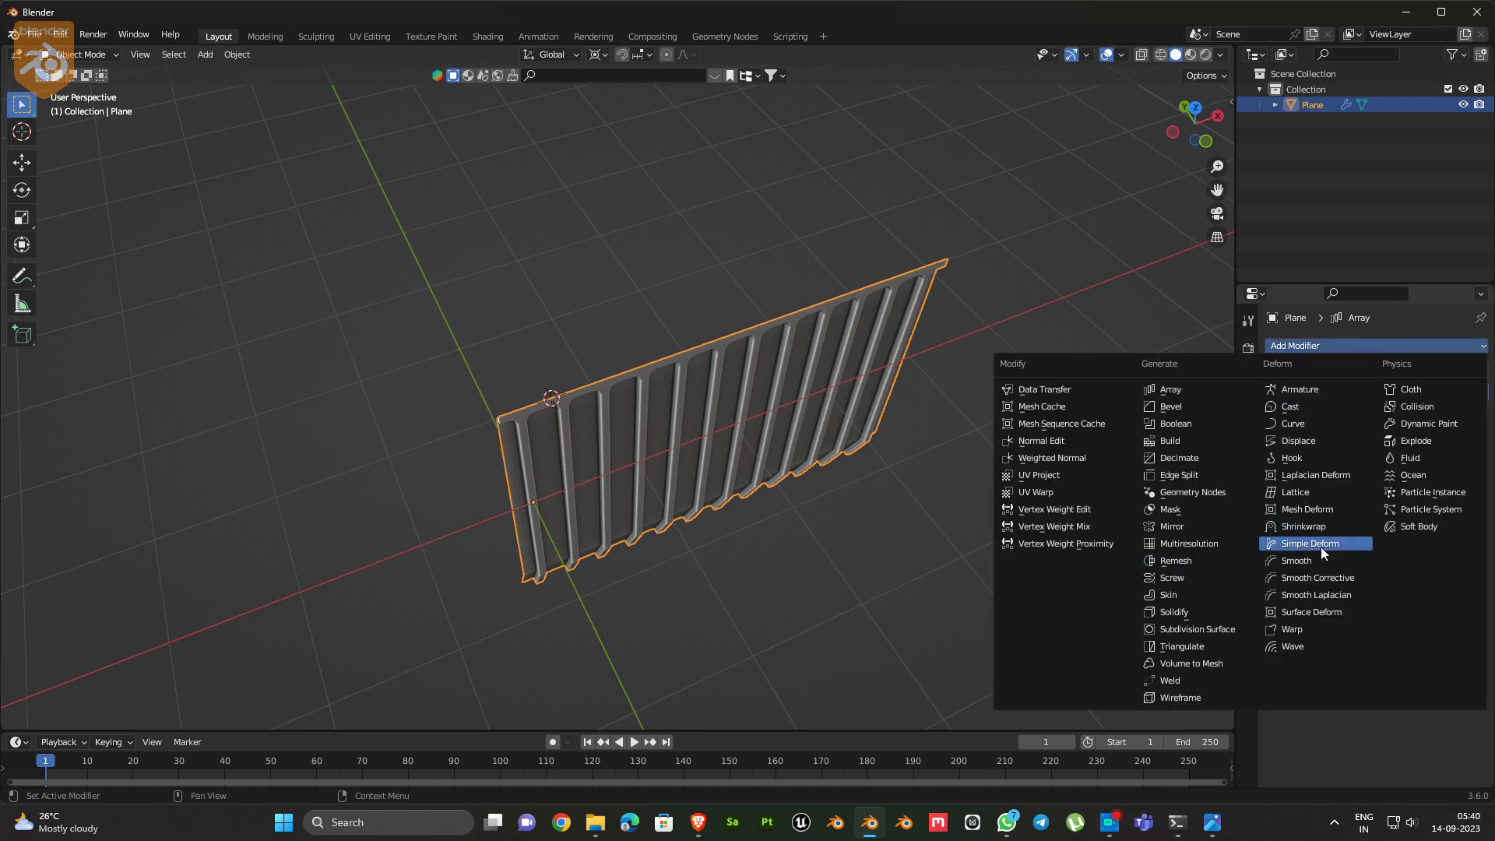
left_click(1320, 545)
left_click(1349, 437)
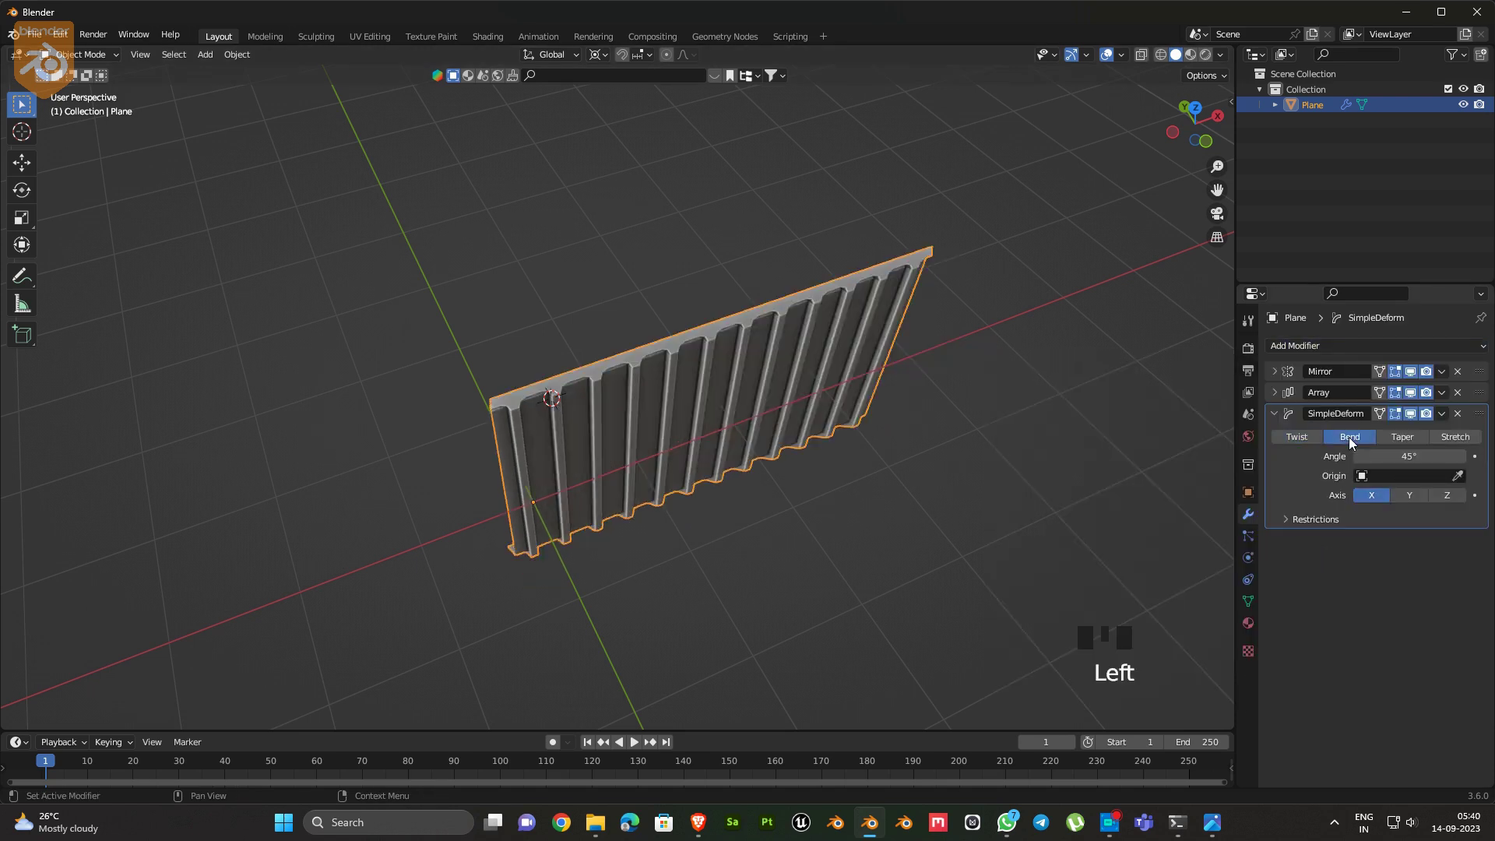
left_click(1444, 495)
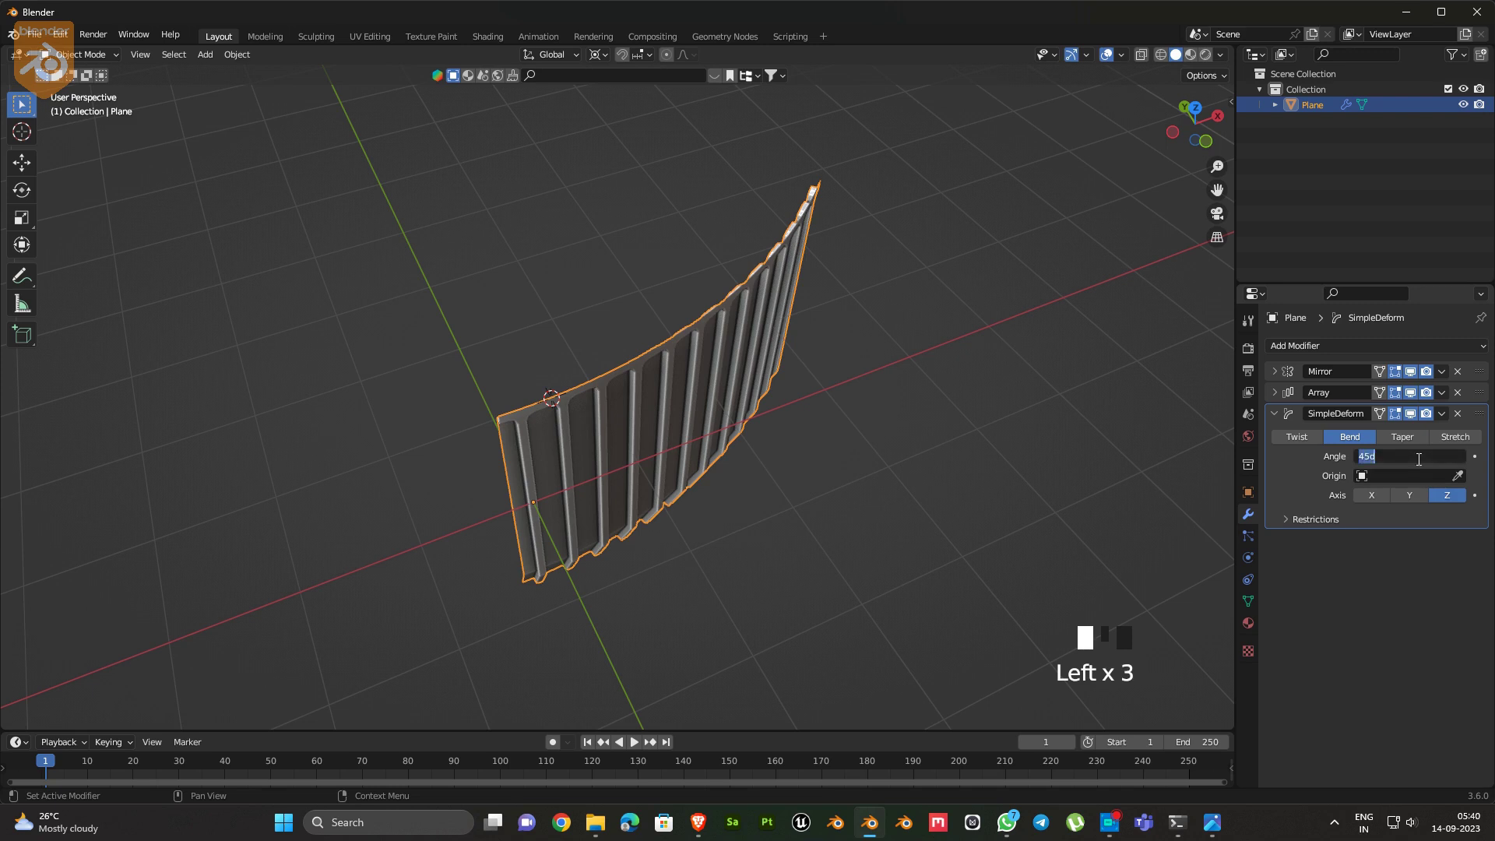
left_click(1419, 460)
type("360")
key("Return")
middle_click_drag(632, 526, 683, 531)
Move the base panel's entire mesh along the Y axis in Edit Mode to widen the bent ring
key("Tab")
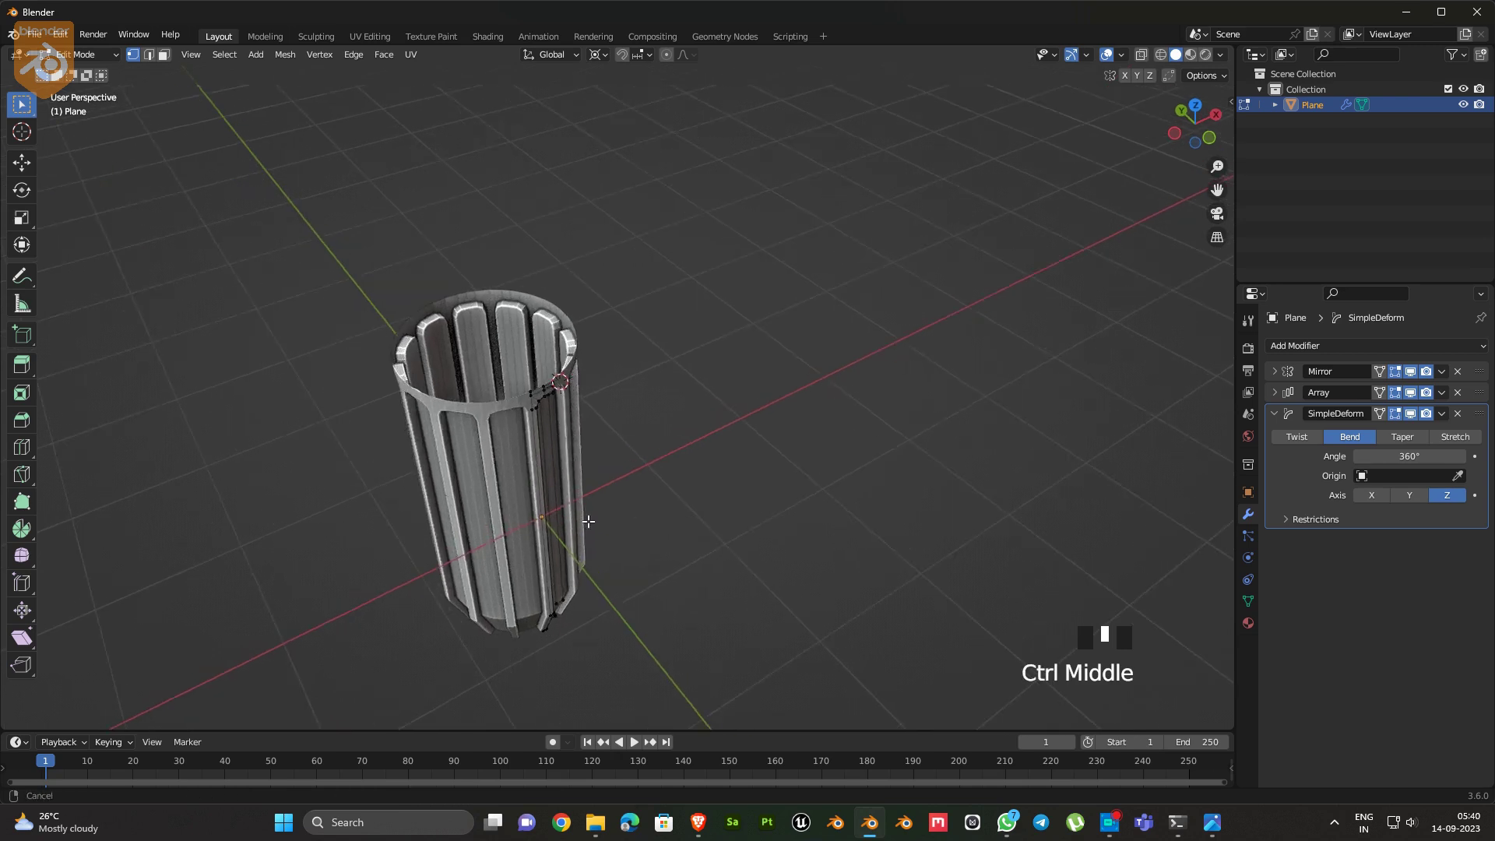
middle_click_drag(588, 520, 545, 487, "ctrl")
left_click(1275, 391)
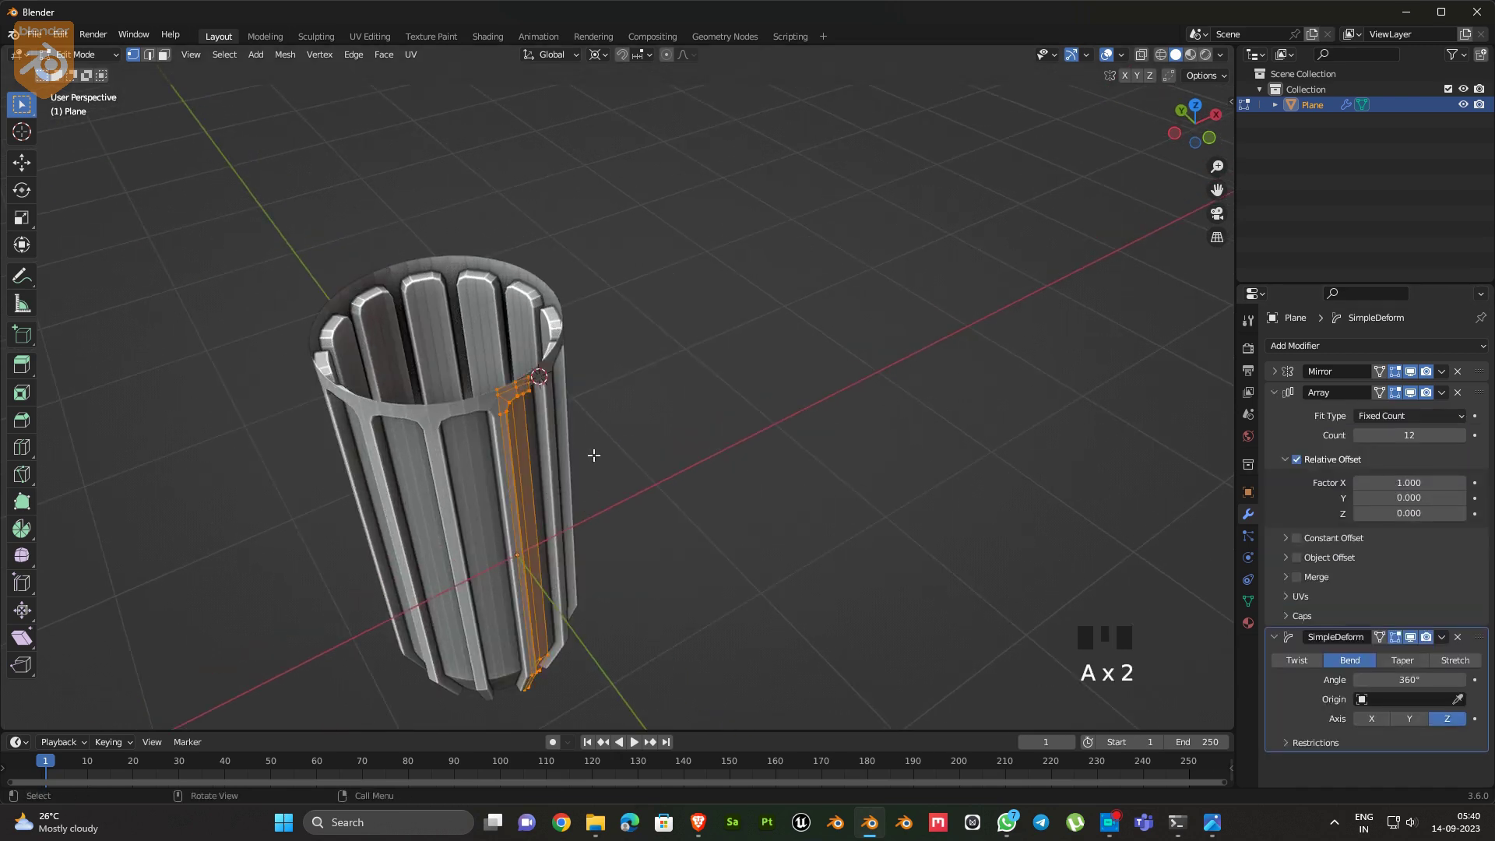
middle_click_drag(593, 456, 676, 486)
middle_click_drag(676, 487, 680, 514, "ctrl")
key("g")
key("y")
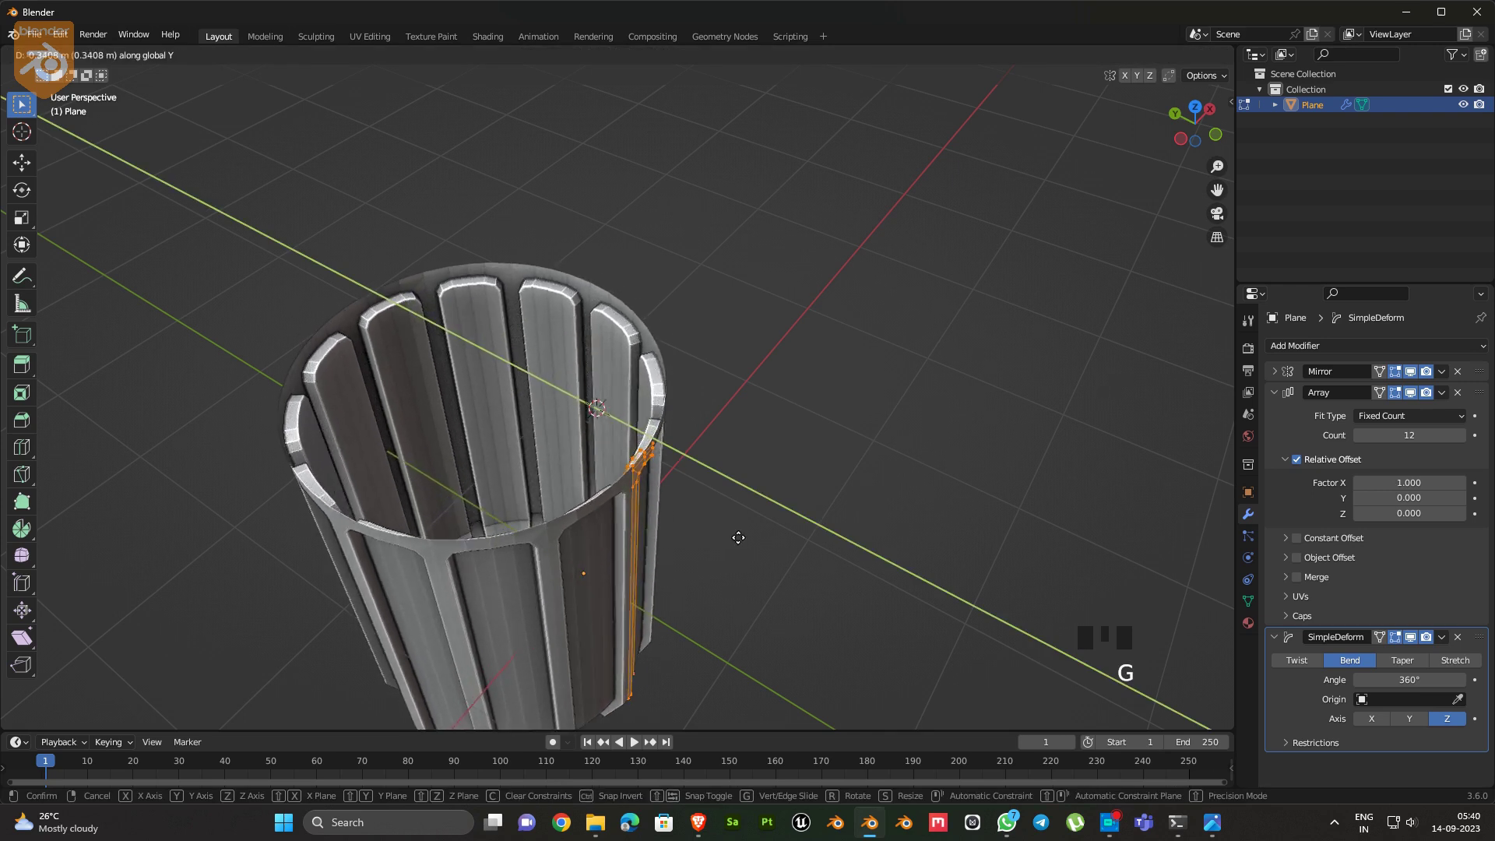
left_click(777, 544)
middle_click_drag(778, 544, 684, 477)
key("Tab")
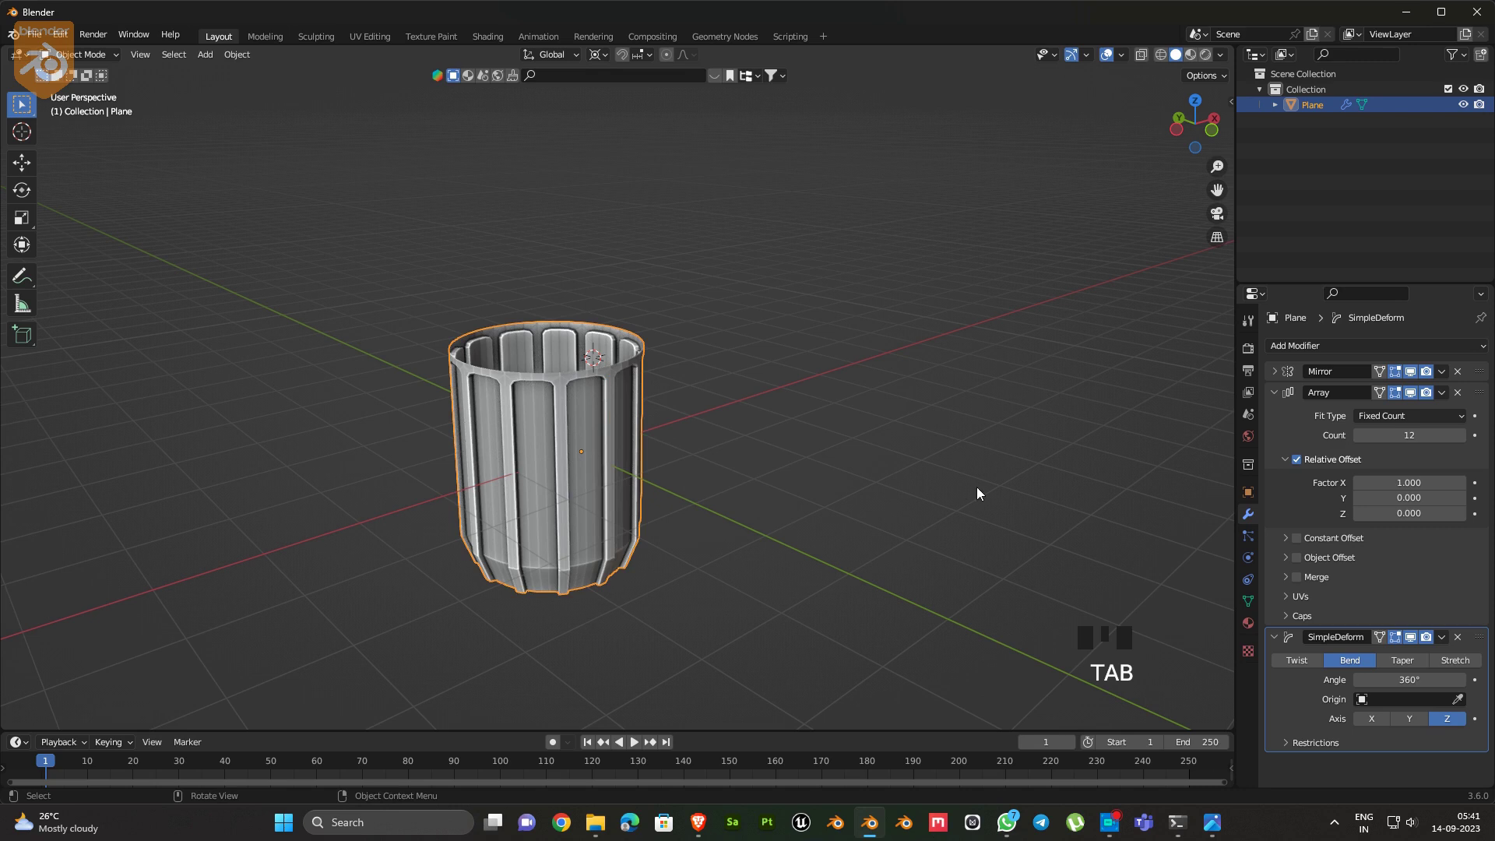
Increase the Array modifier's count to 14
left_click(1461, 436)
left_click(1461, 435)
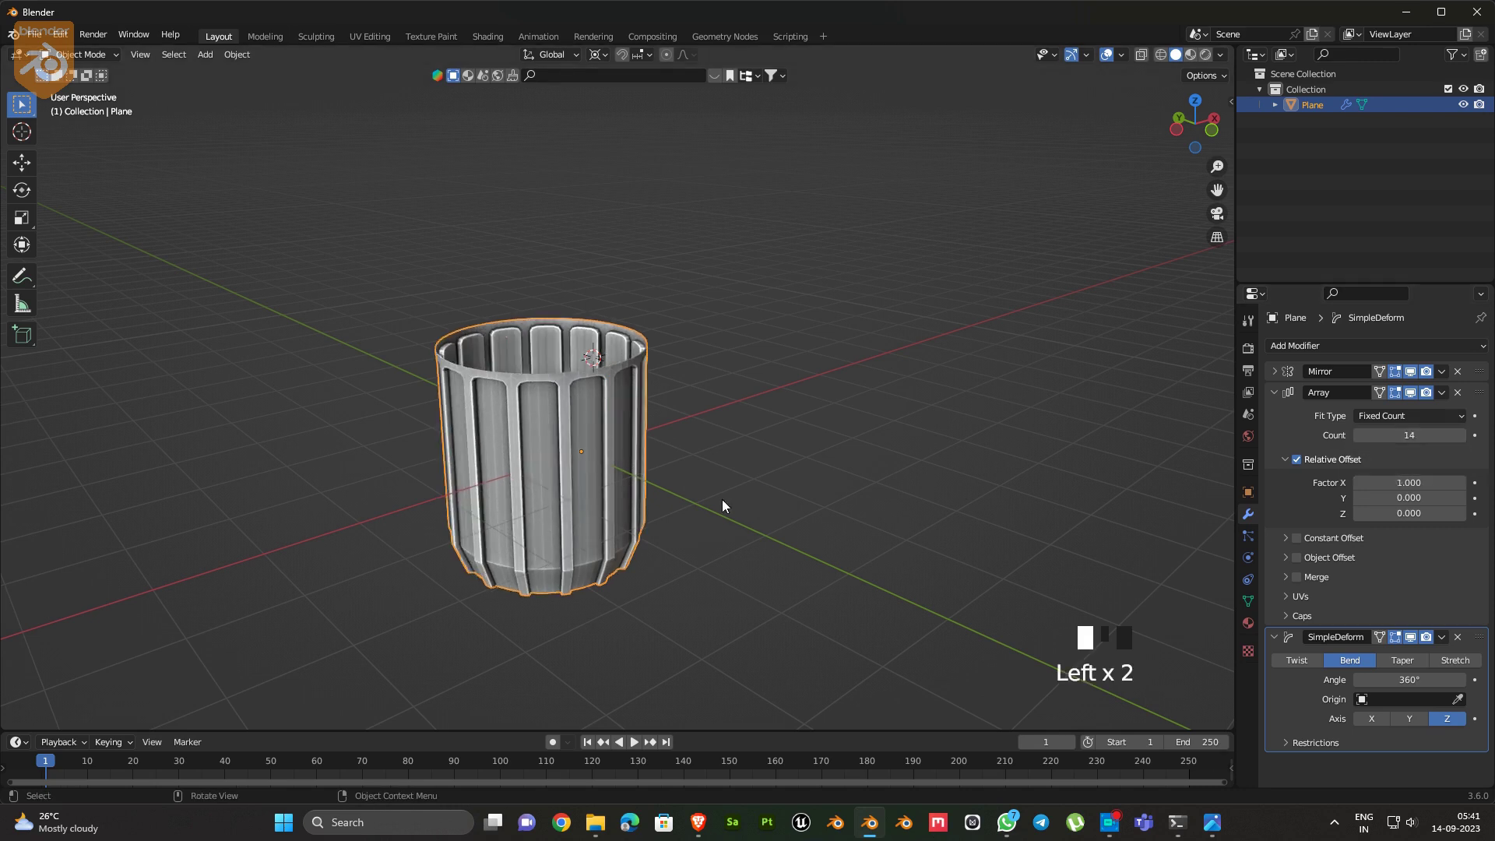
middle_click_drag(722, 498, 508, 450)
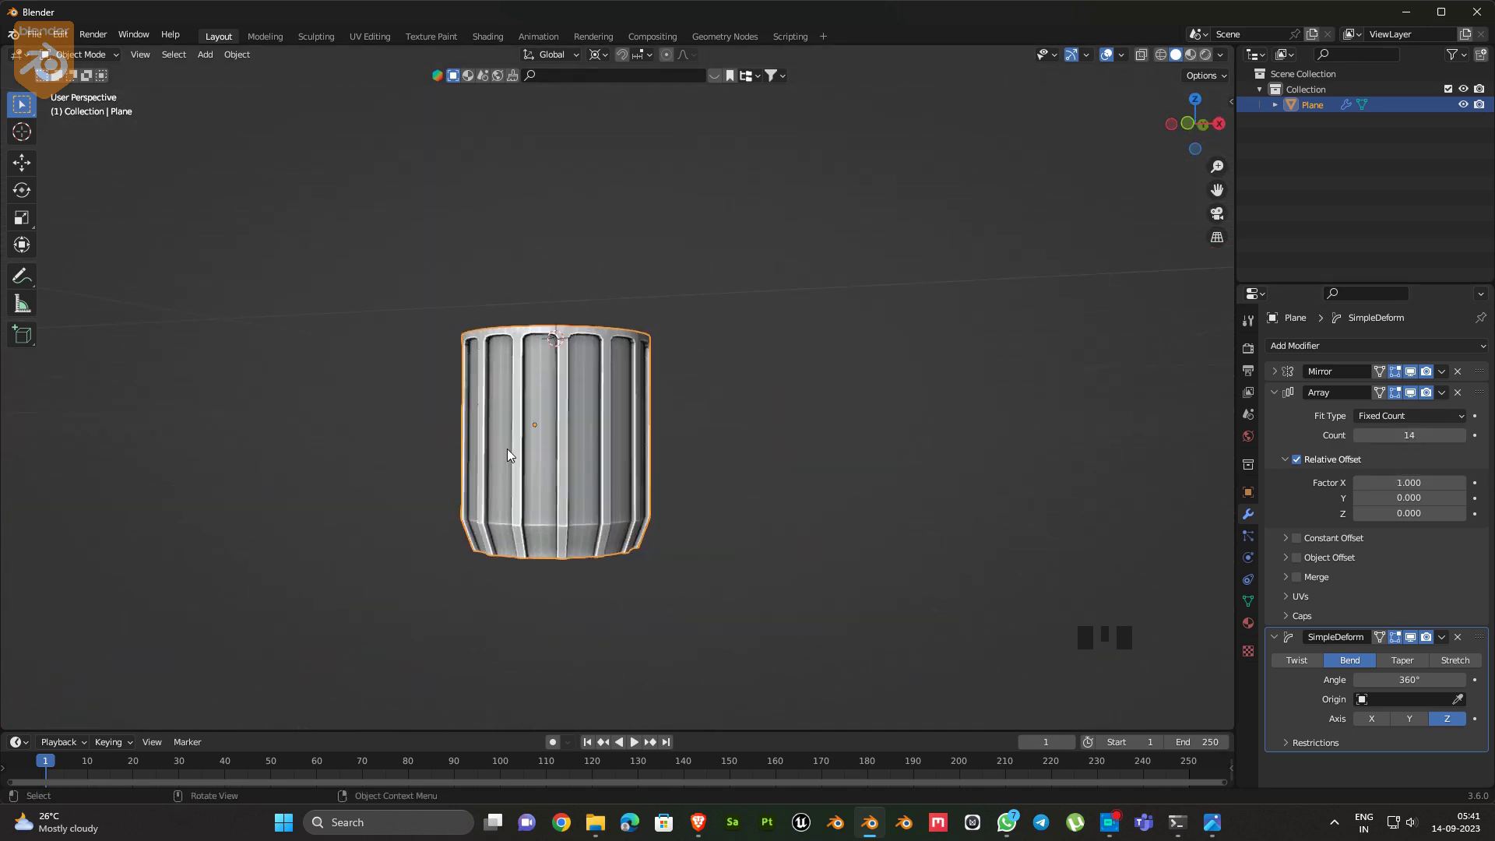
Add a horizontal loop cut across the panel's long faces, slide it up toward the rim, and collapse the modifier settings
key("ctrl+r")
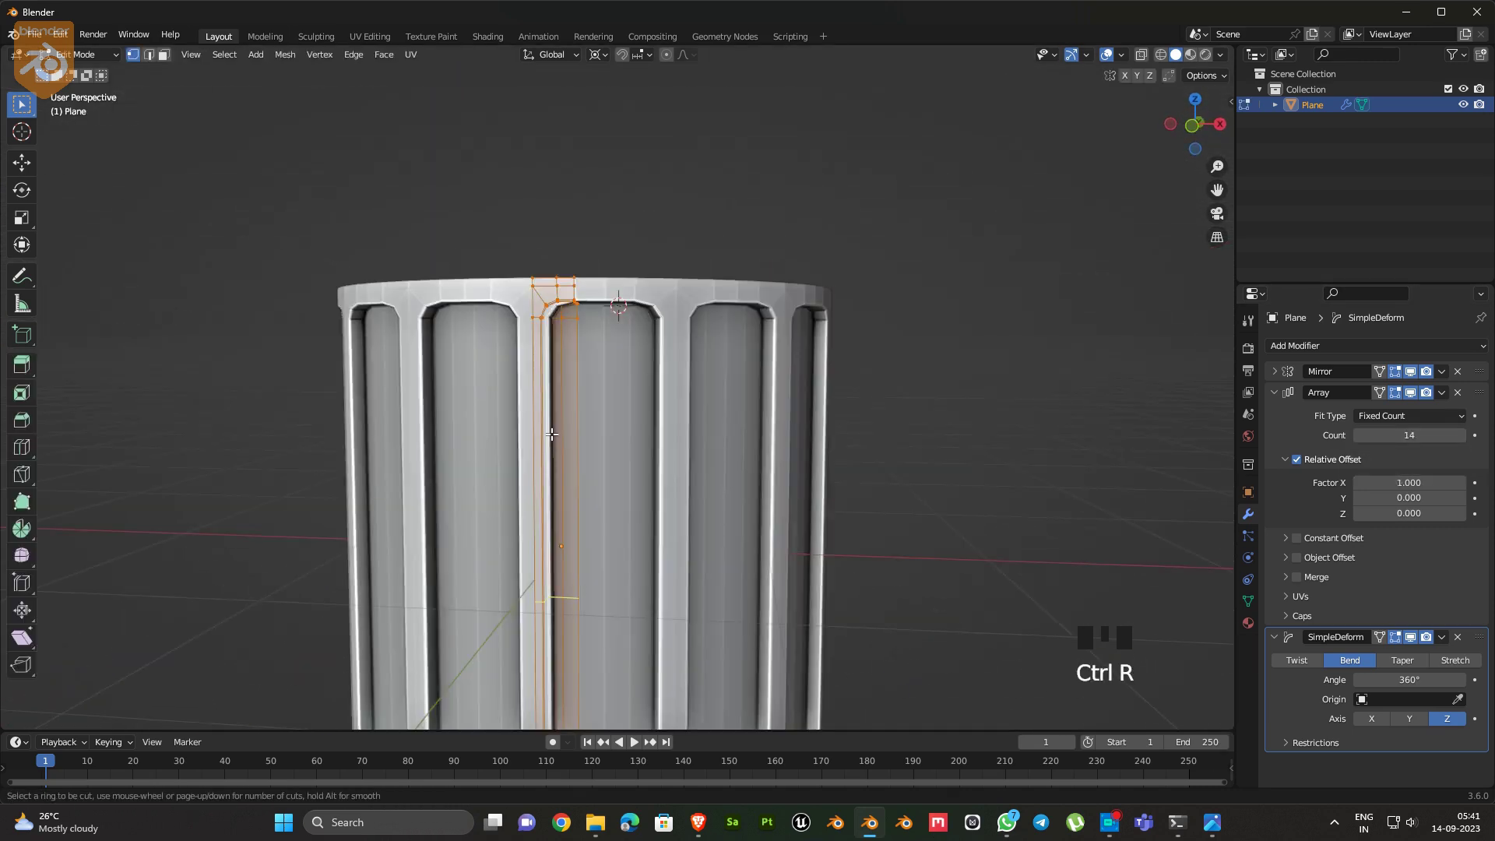
left_click(551, 433)
left_click(582, 323)
key("Tab")
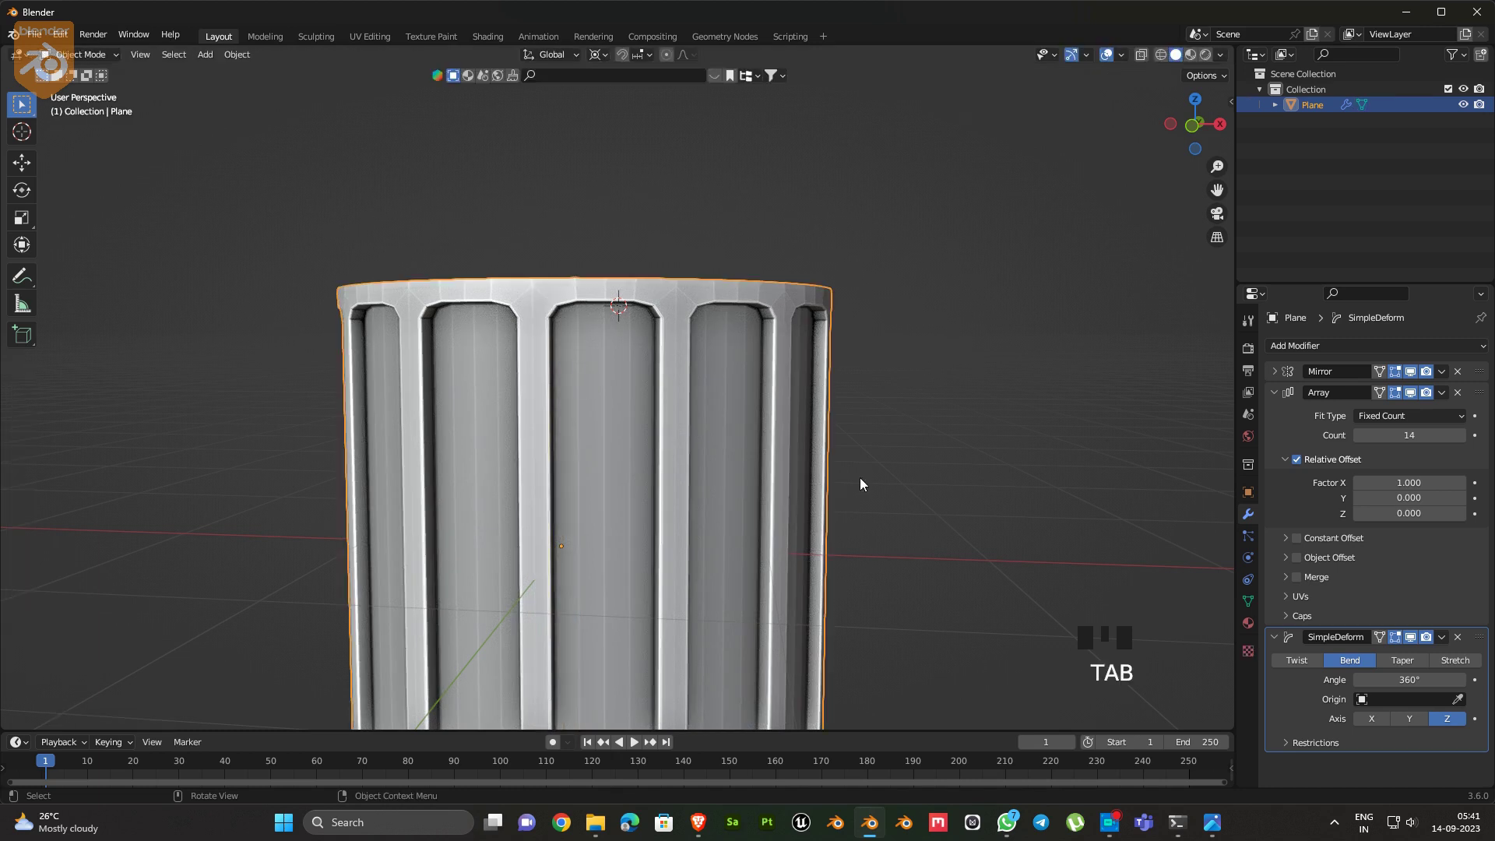
left_click(1276, 392)
left_click(1276, 413)
Select the outer rim and stem-top vertices in wireframe and move them about 0.1 m outward along Y to flare the top
key("Tab")
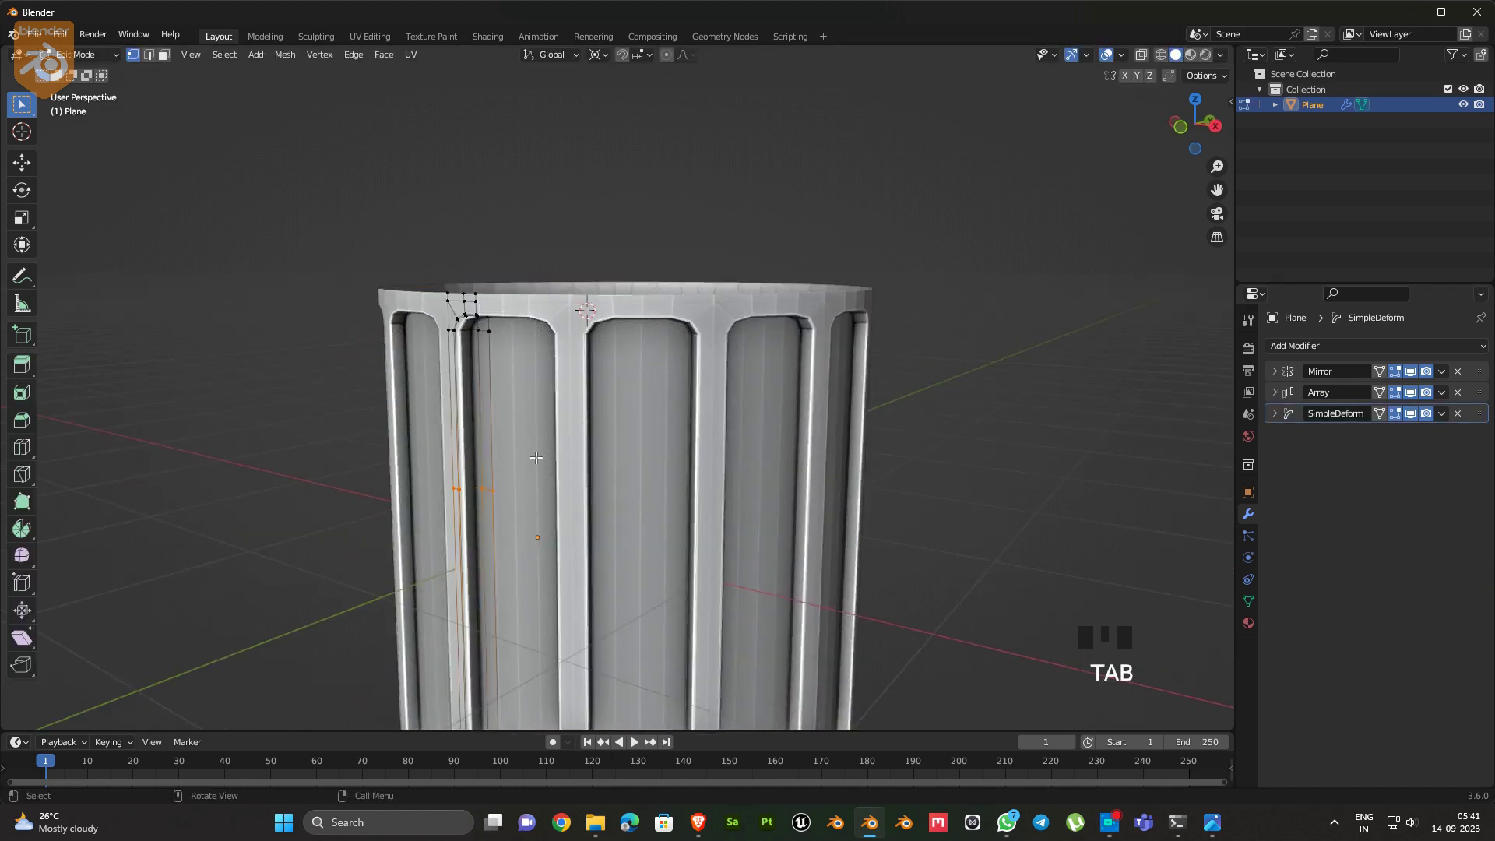
middle_click_drag(545, 373, 529, 340)
middle_click_drag(544, 460, 556, 378, "ctrl")
mouse_move(557, 393)
middle_mouse_down()
mouse_move(562, 361)
mouse_move(547, 424)
mouse_move(540, 407)
mouse_move(484, 397)
mouse_move(431, 343)
middle_mouse_up()
key("z")
left_click(431, 343)
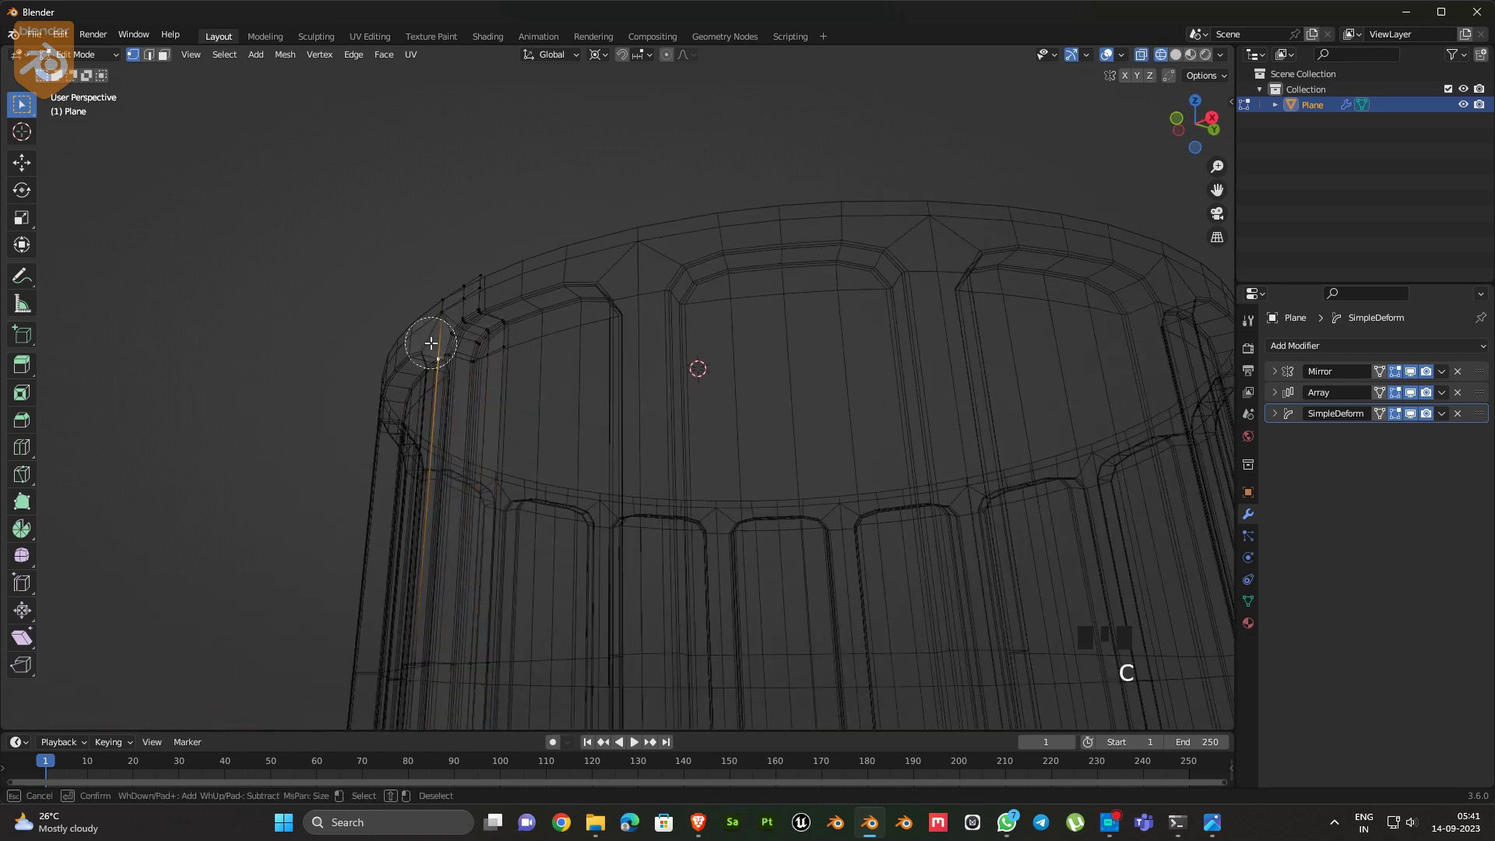
right_click(475, 287)
key("z")
key("g")
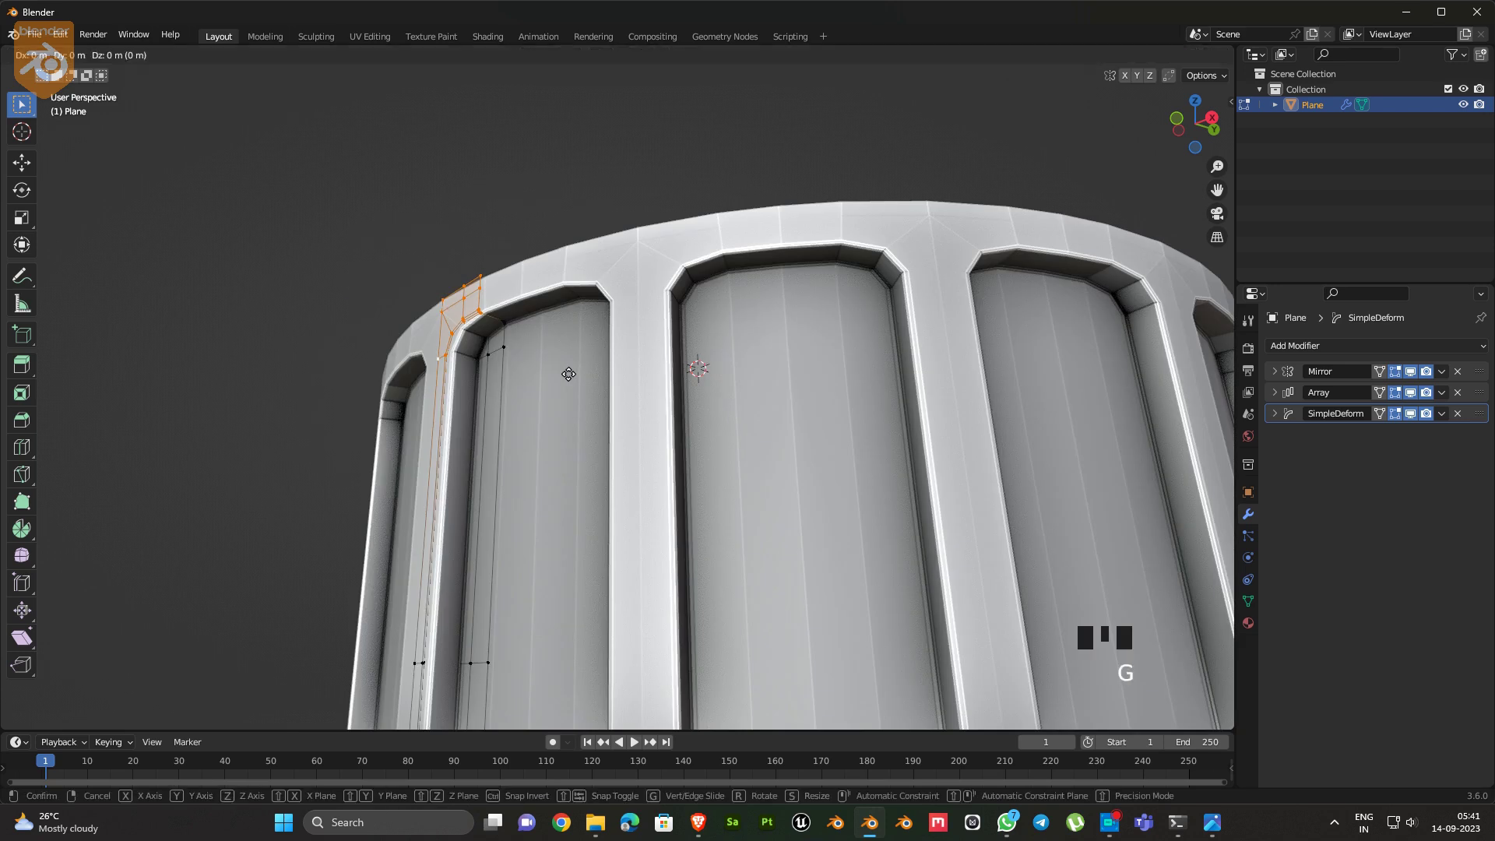
key("y")
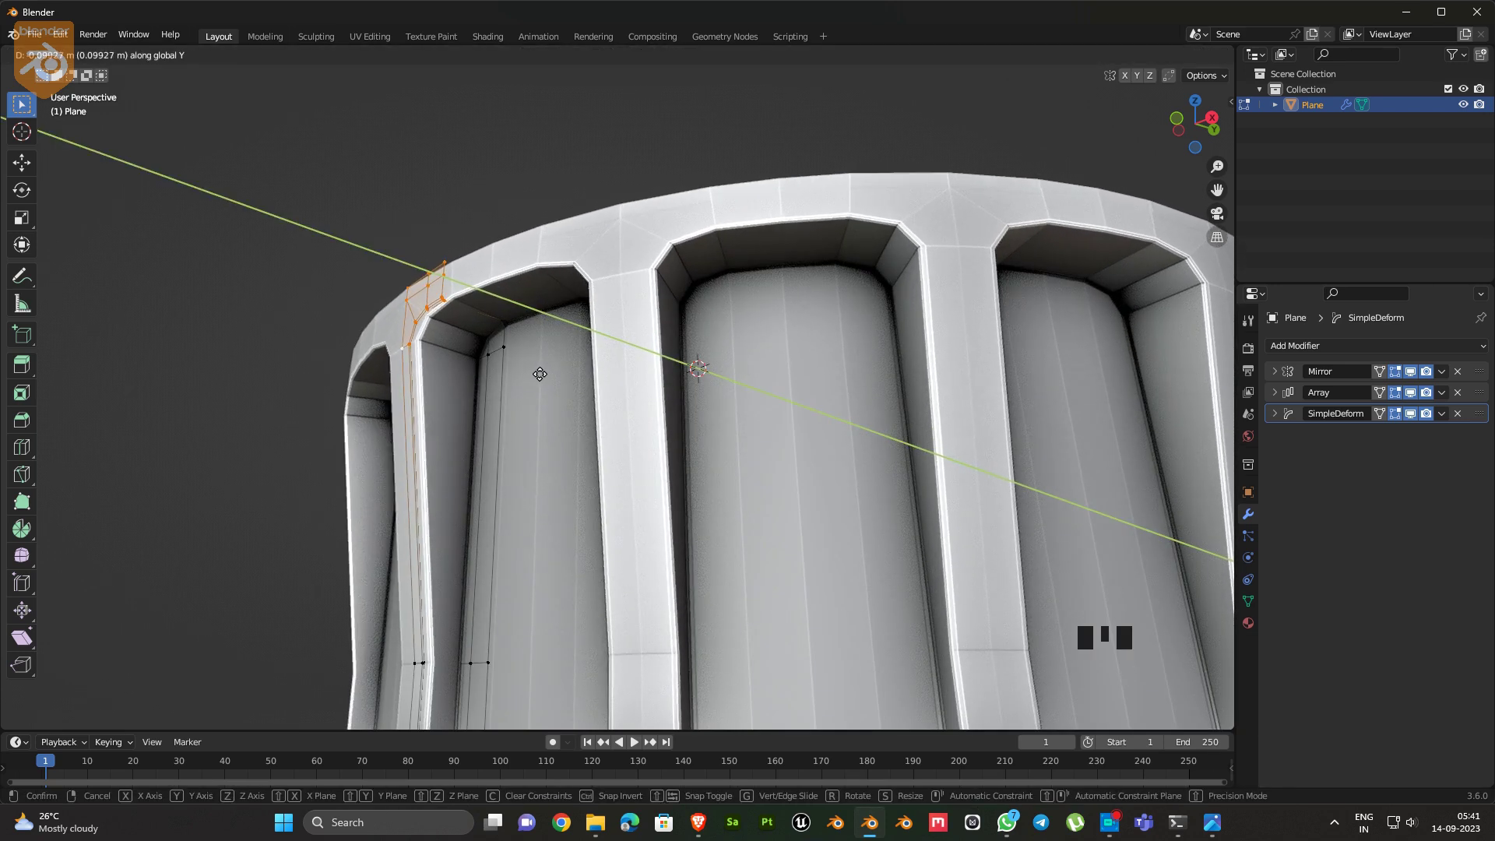
left_click(539, 374)
middle_click_drag(540, 374, 705, 475, "ctrl")
Move the panel's lower-end vertices down along Z to lengthen the ribbed body
middle_click_drag(662, 565, 590, 592)
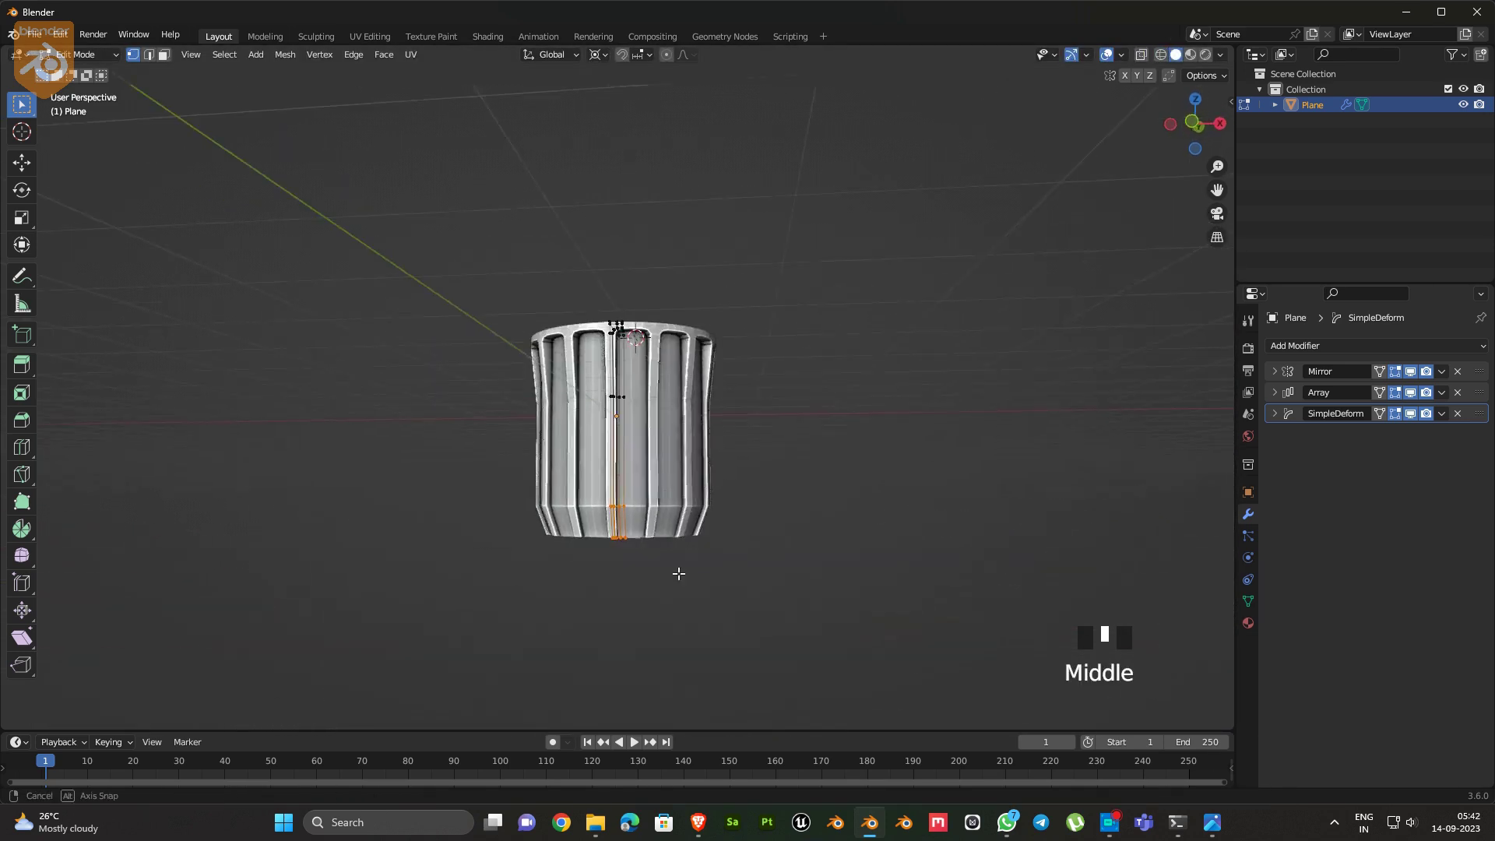
middle_click_drag(590, 603, 619, 530, "shift")
key("g")
key("z")
middle_click_drag(616, 595, 682, 544)
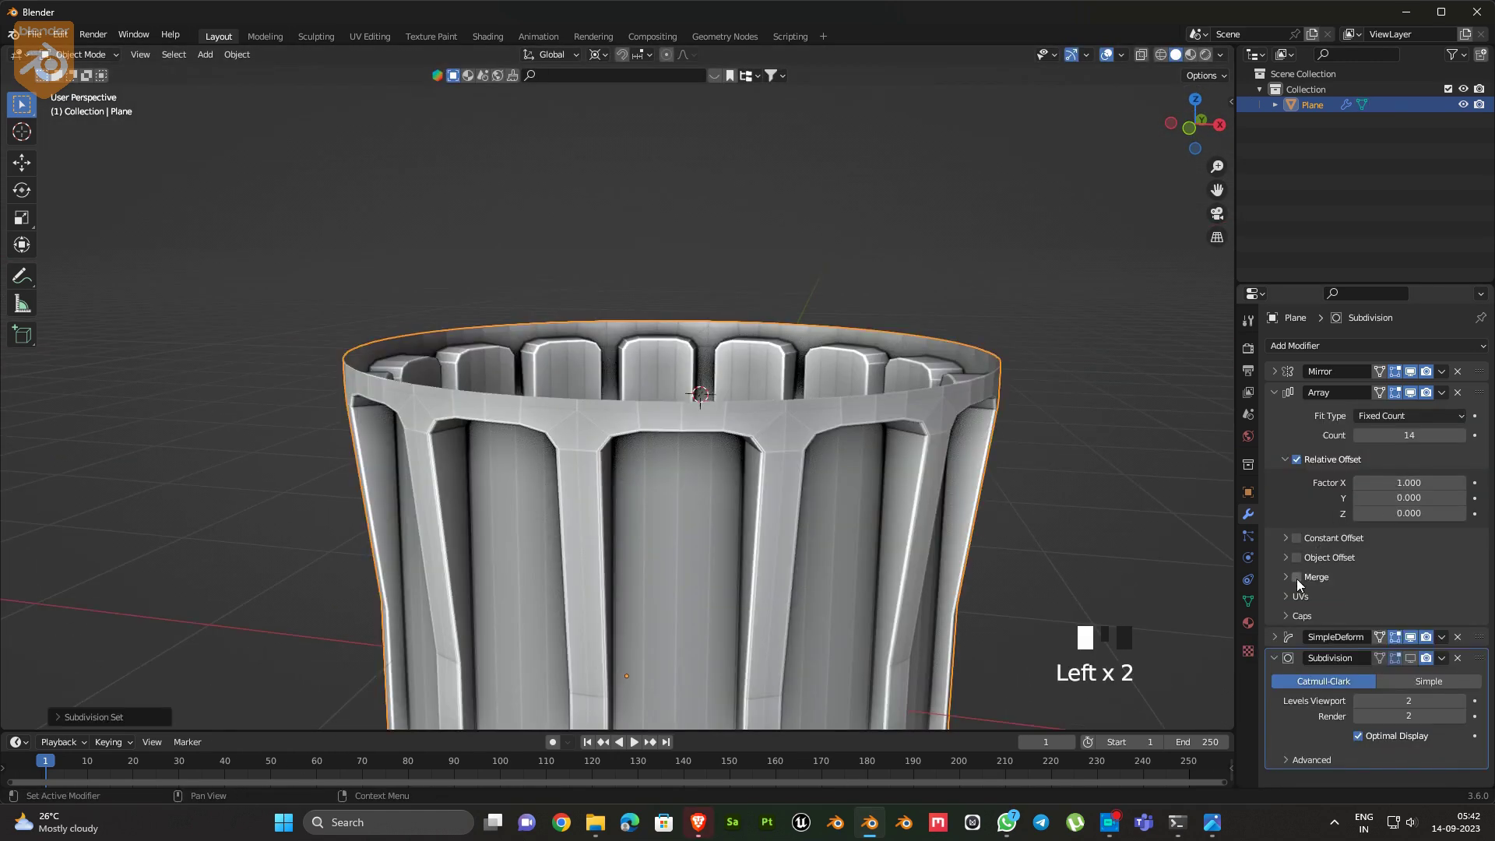
Enable vertex merging in the Array modifier, including the first and last copies
left_click(1296, 578)
left_click(1284, 577)
left_click(1359, 617)
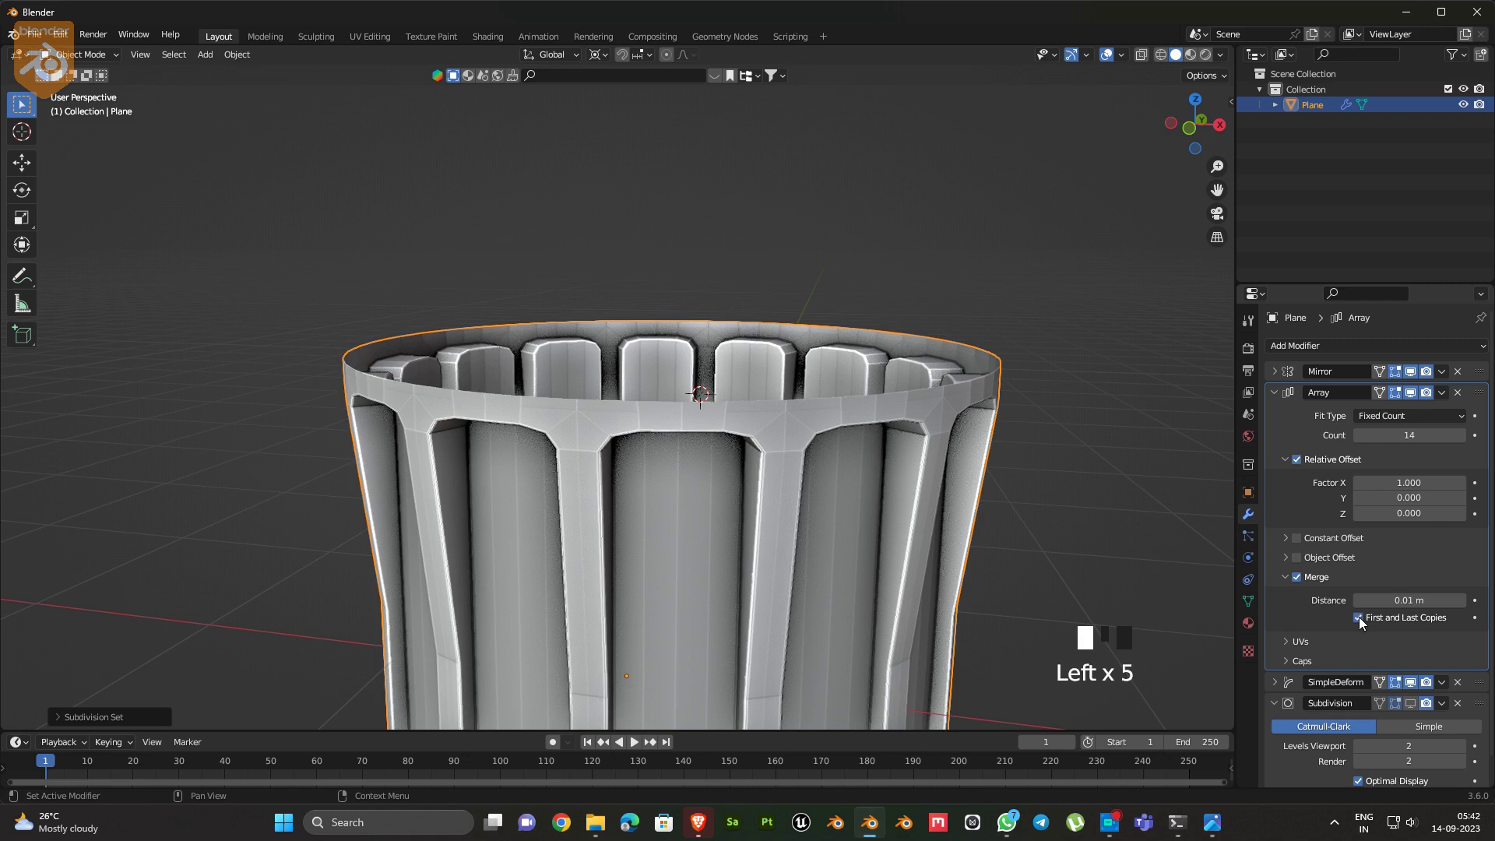
left_click(1284, 577)
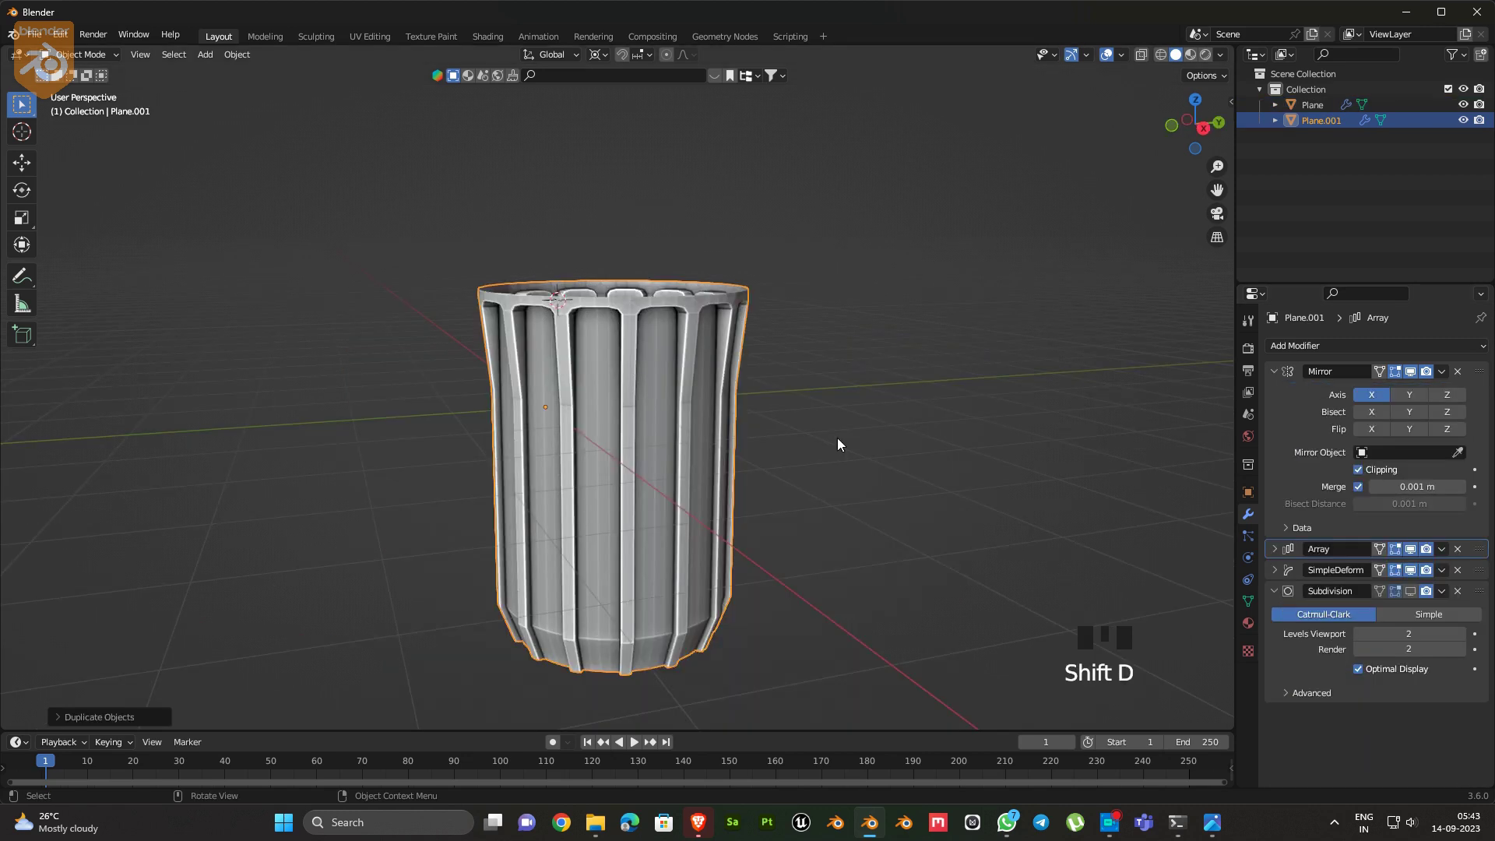
Move the duplicated object into a new collection named BKP and exclude that collection from the view layer
key("m")
left_click(838, 439)
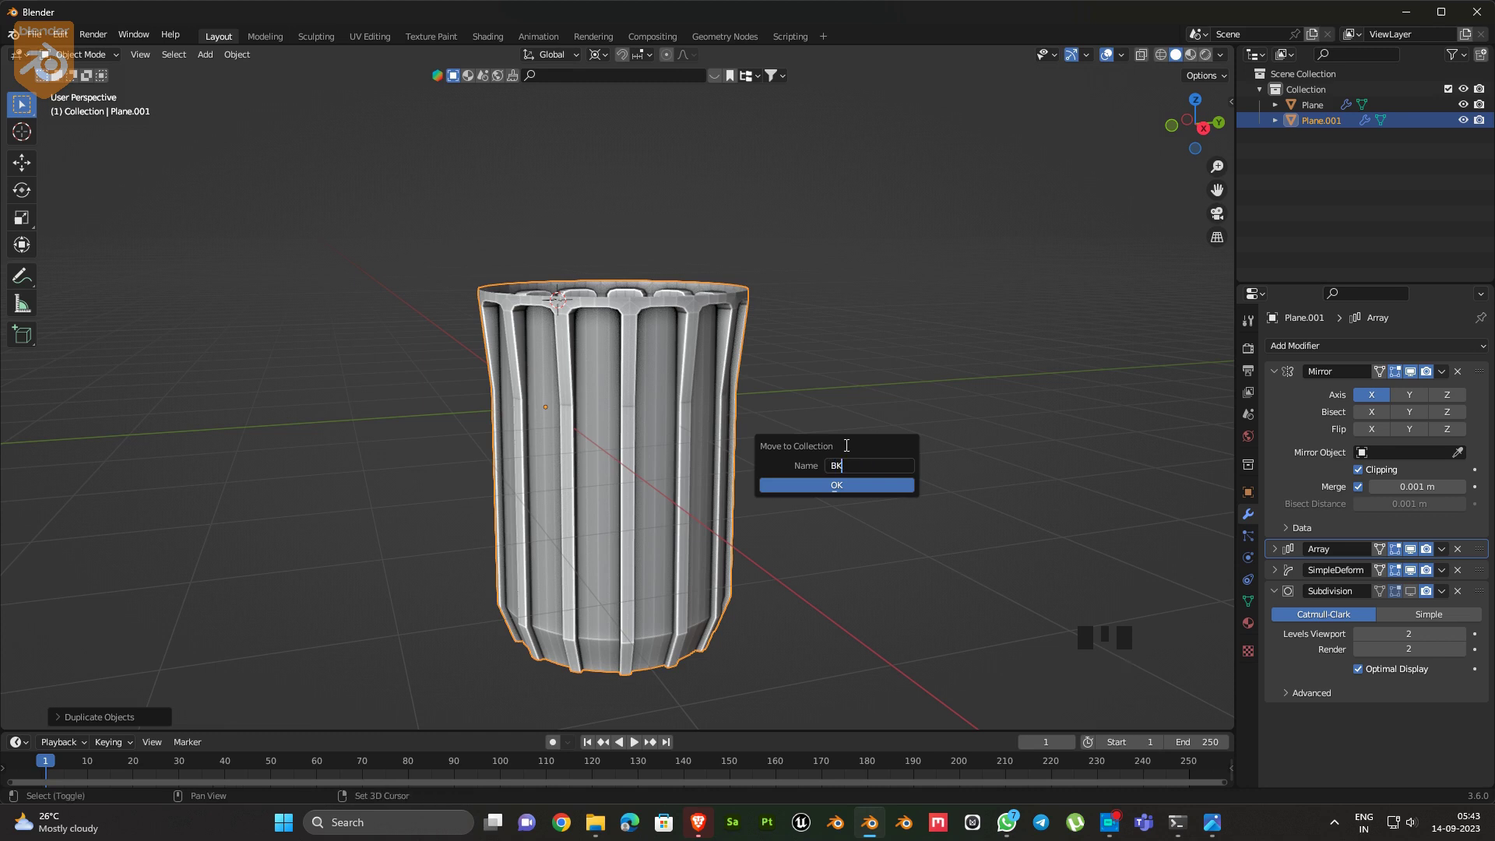
left_click(874, 483)
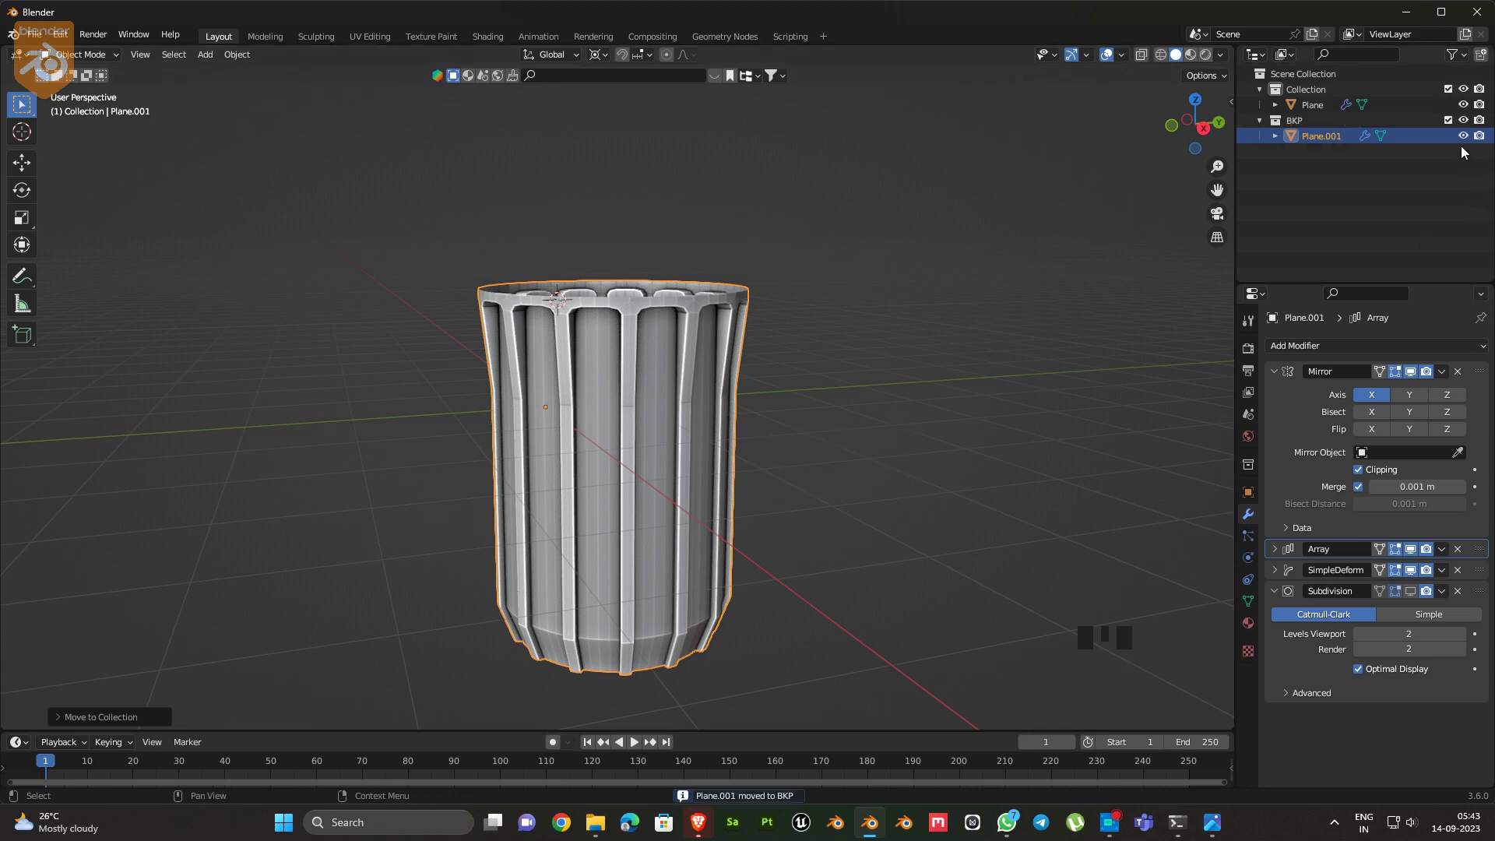
left_click(1448, 120)
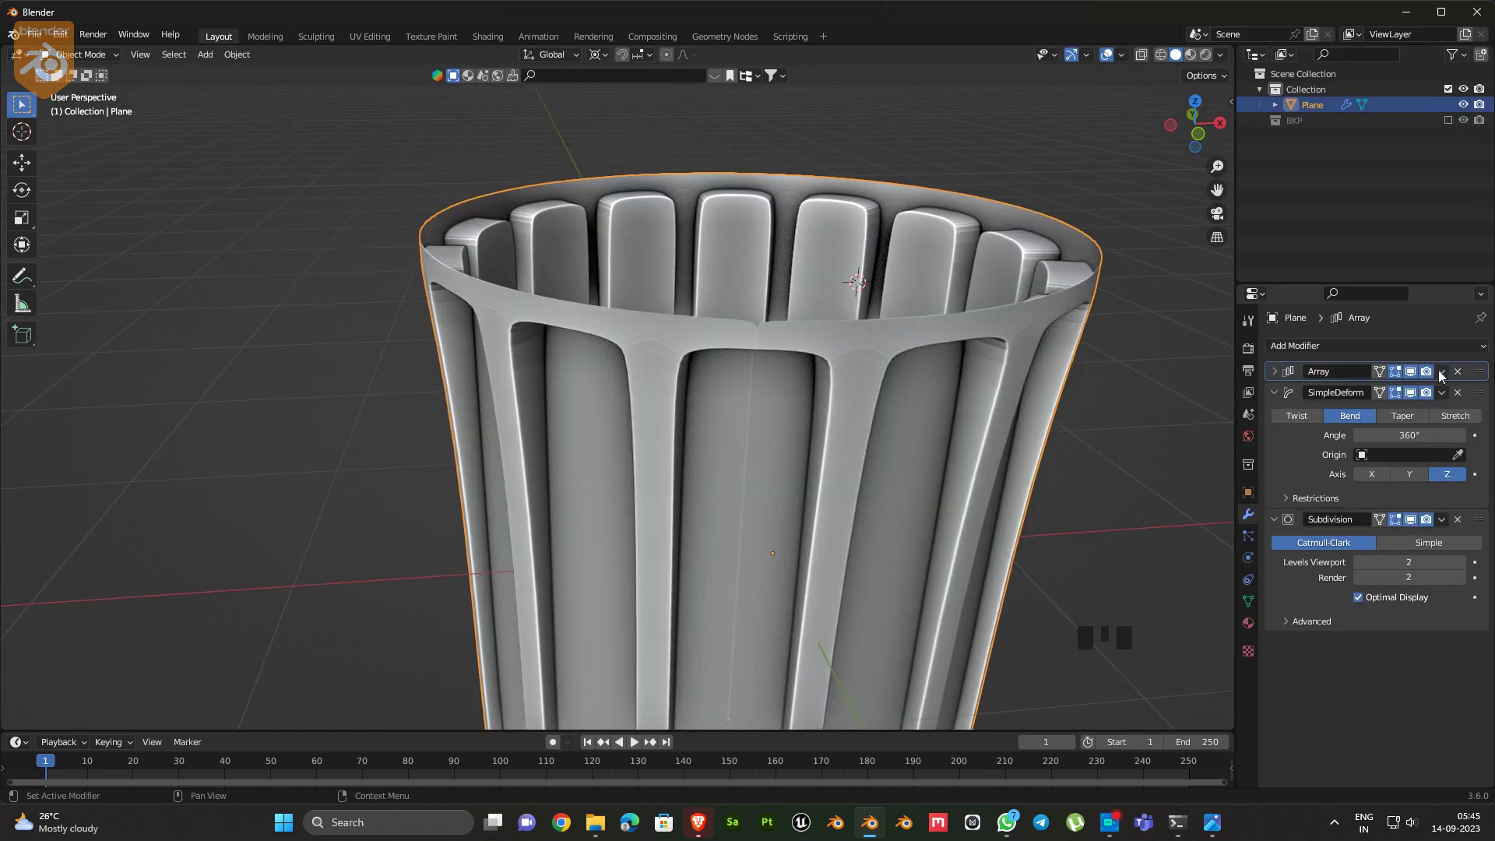
Apply the Array and Simple Deform modifiers to the original ribbed object
left_click(1441, 371)
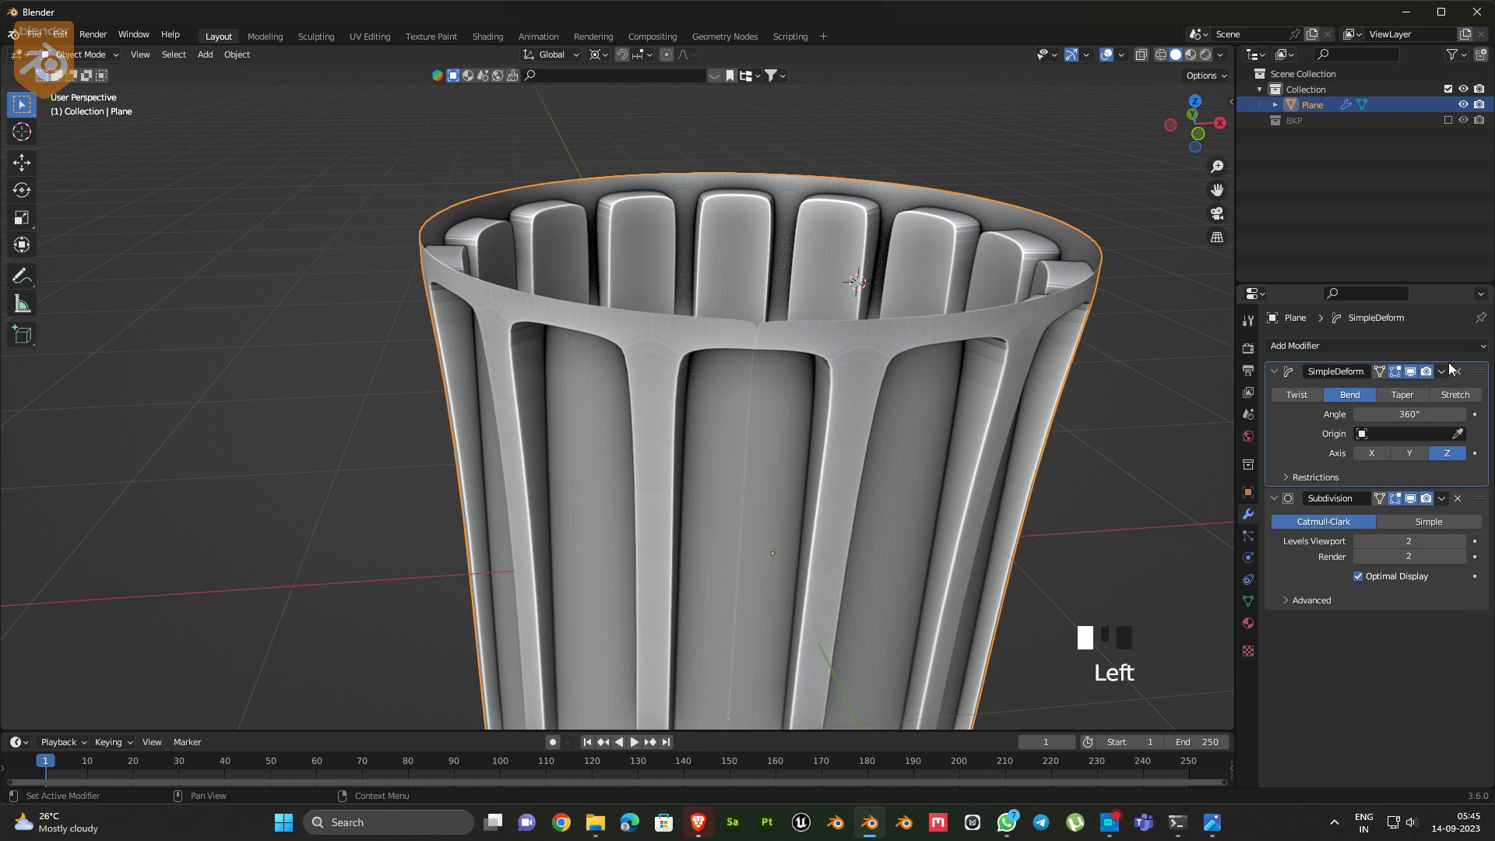
left_click(1441, 371)
left_click(1421, 390)
Merge the vertices along the cylinder's vertical seam by distance, with a threshold of about 0.01 m
key("Tab")
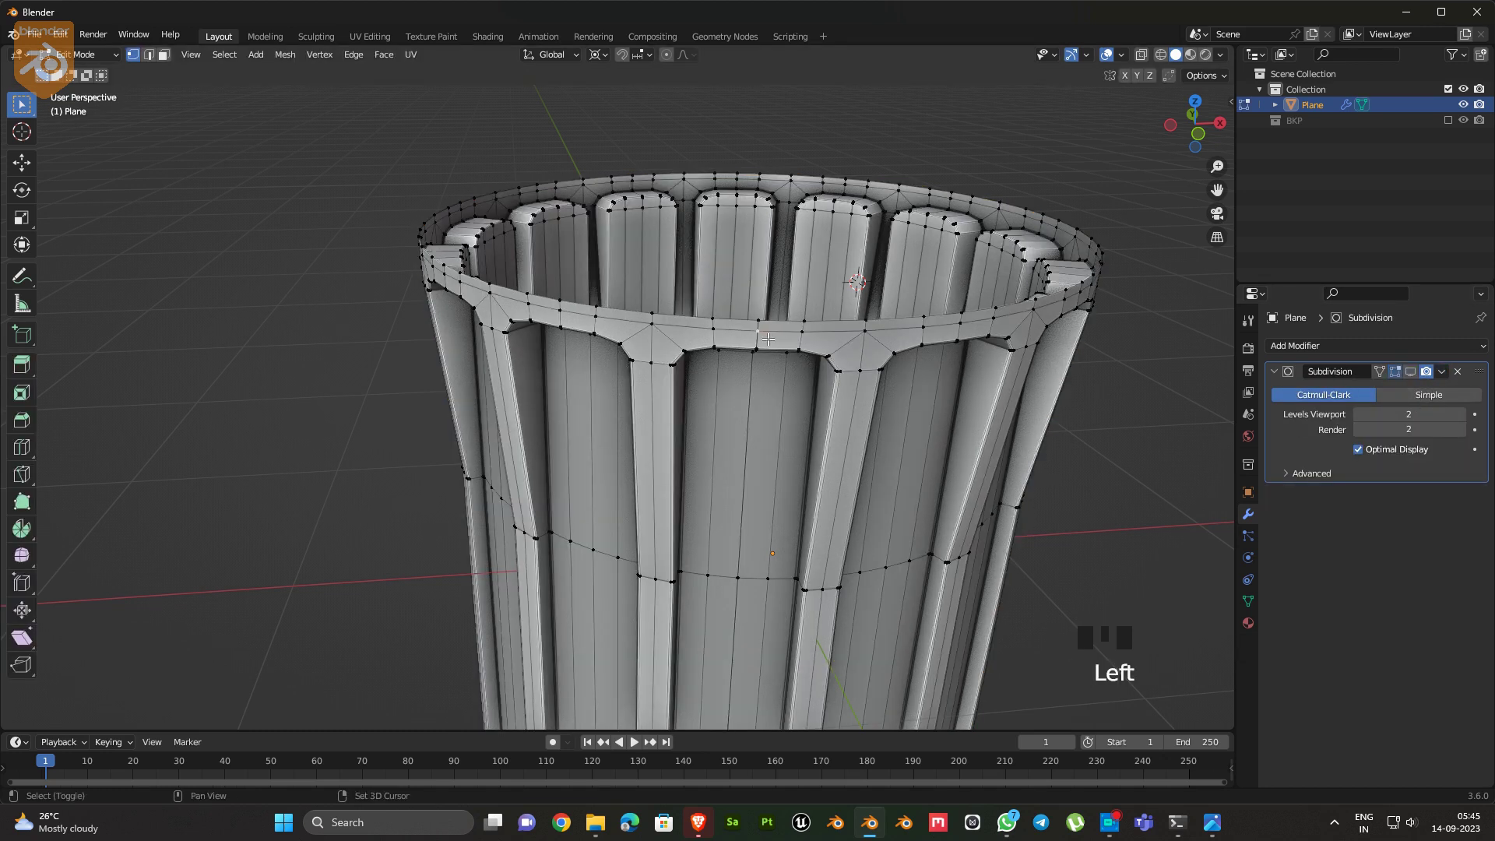
middle_click_drag(757, 340, 685, 488)
key("KP_7")
middle_click_drag(722, 391, 837, 374)
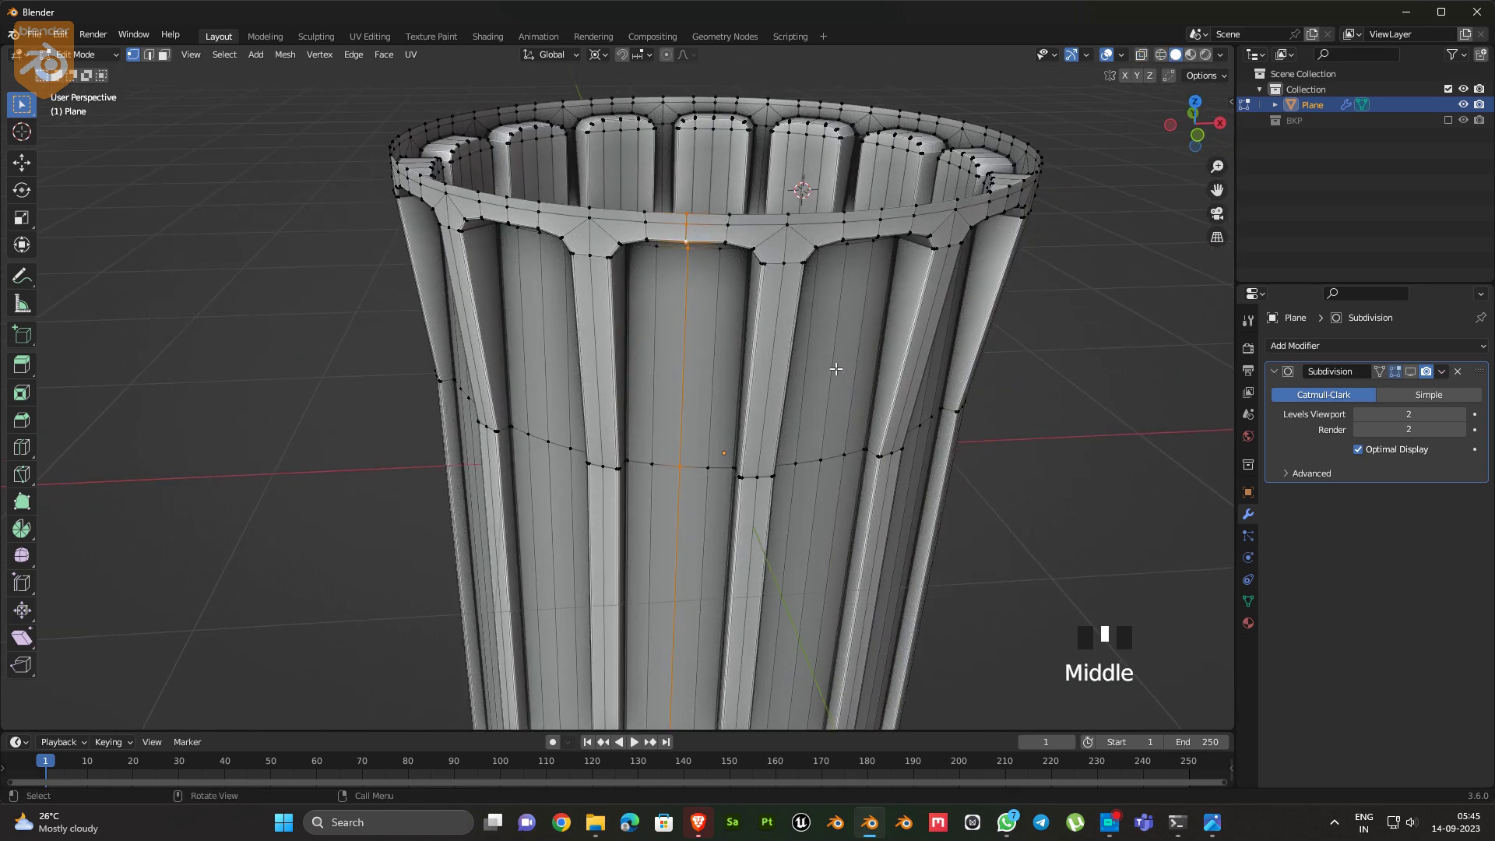
key("m")
left_click(796, 391)
left_click(203, 678)
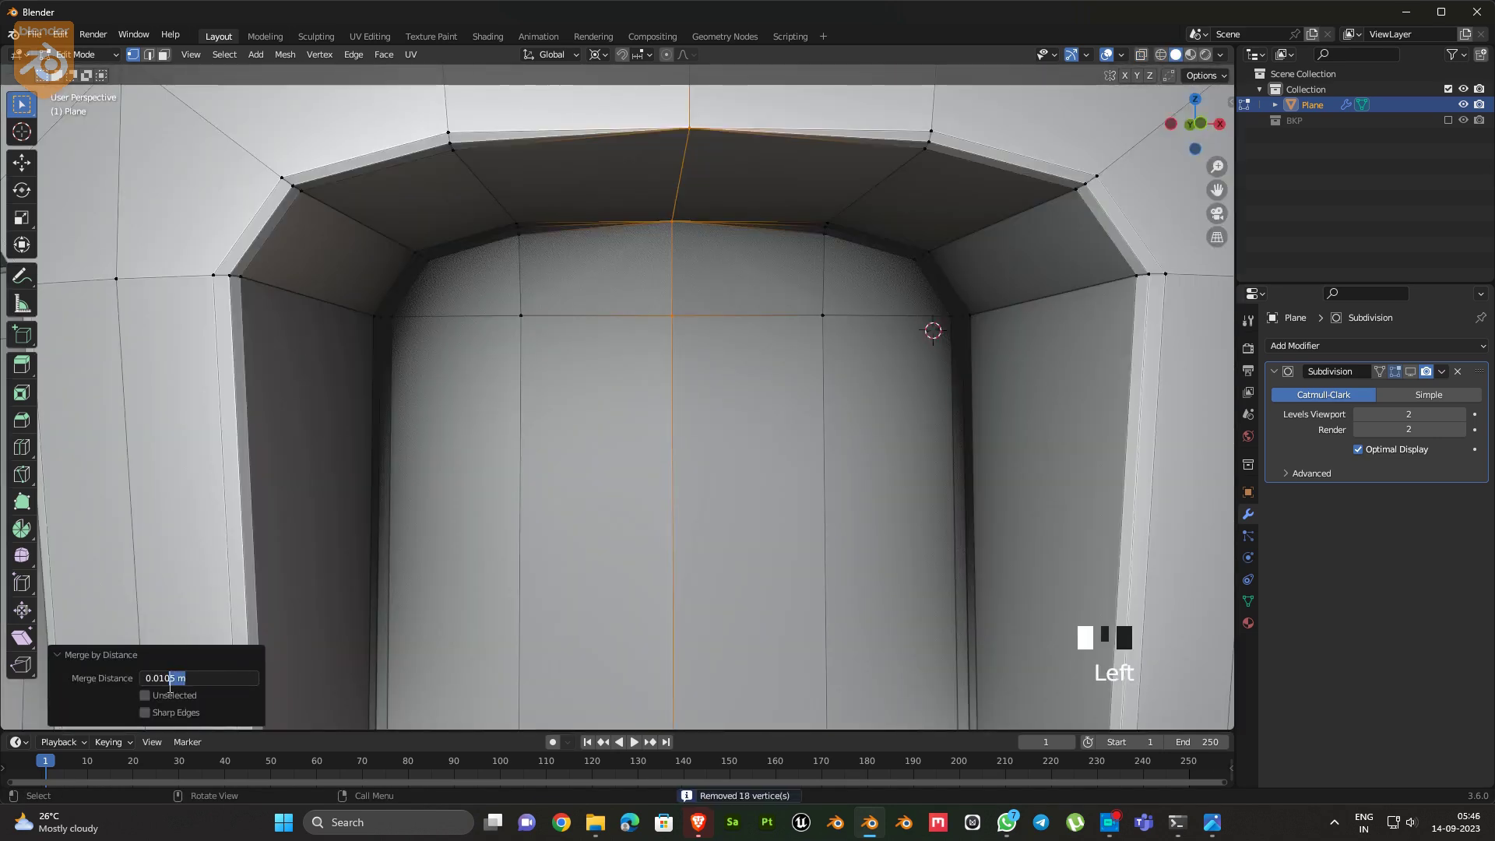
key("Return")
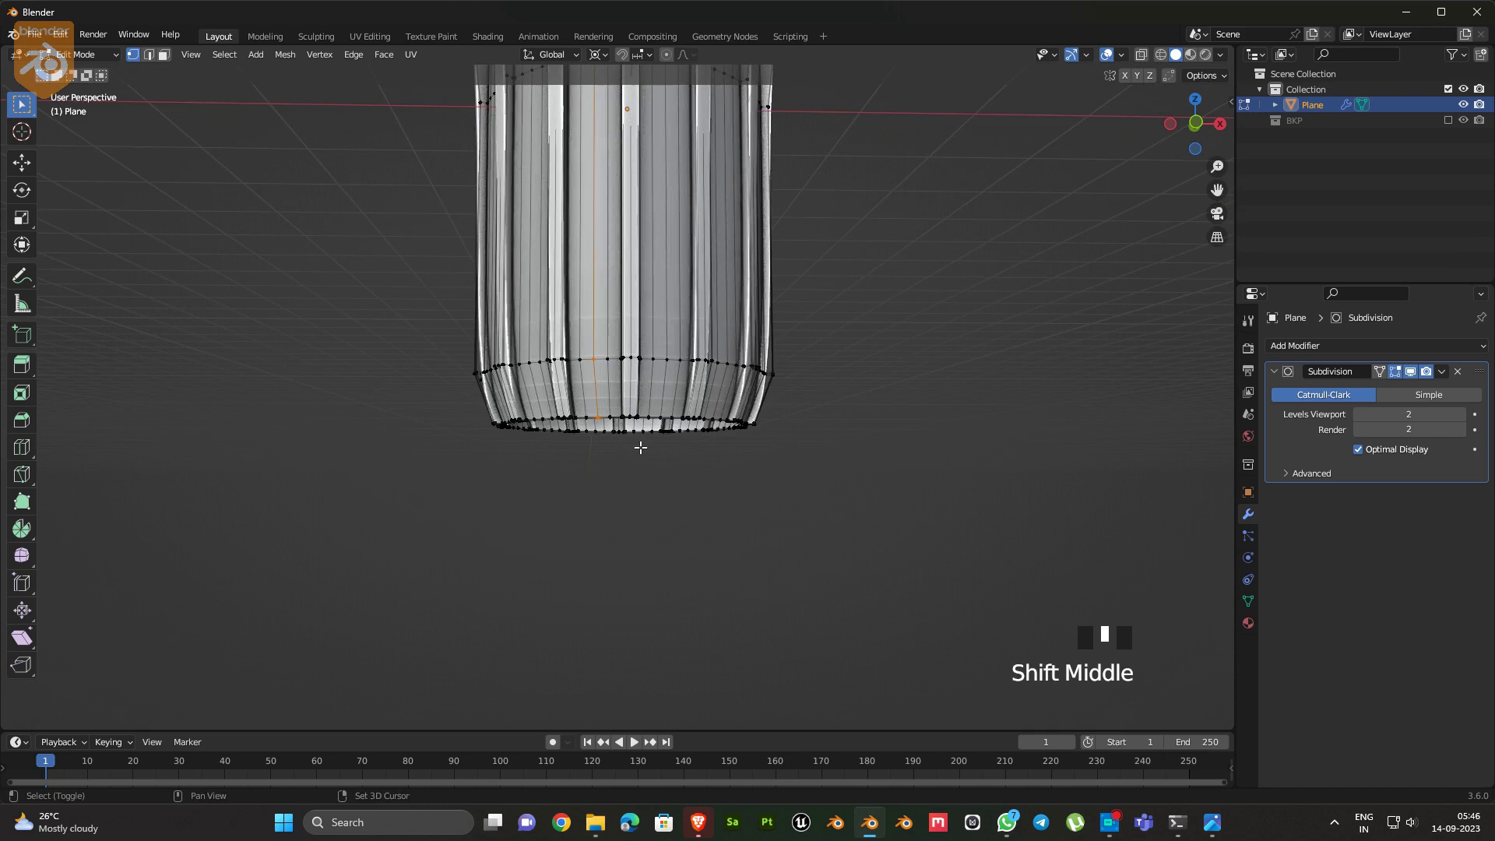
Bevel the edge loop above the slanted lower end with a 0.0169 m width, 2 segments and a shape of 1.000
middle_click_drag(641, 447, 675, 362, "ctrl")
left_click(674, 253, "alt")
middle_click_drag(674, 252, 837, 509, "shift")
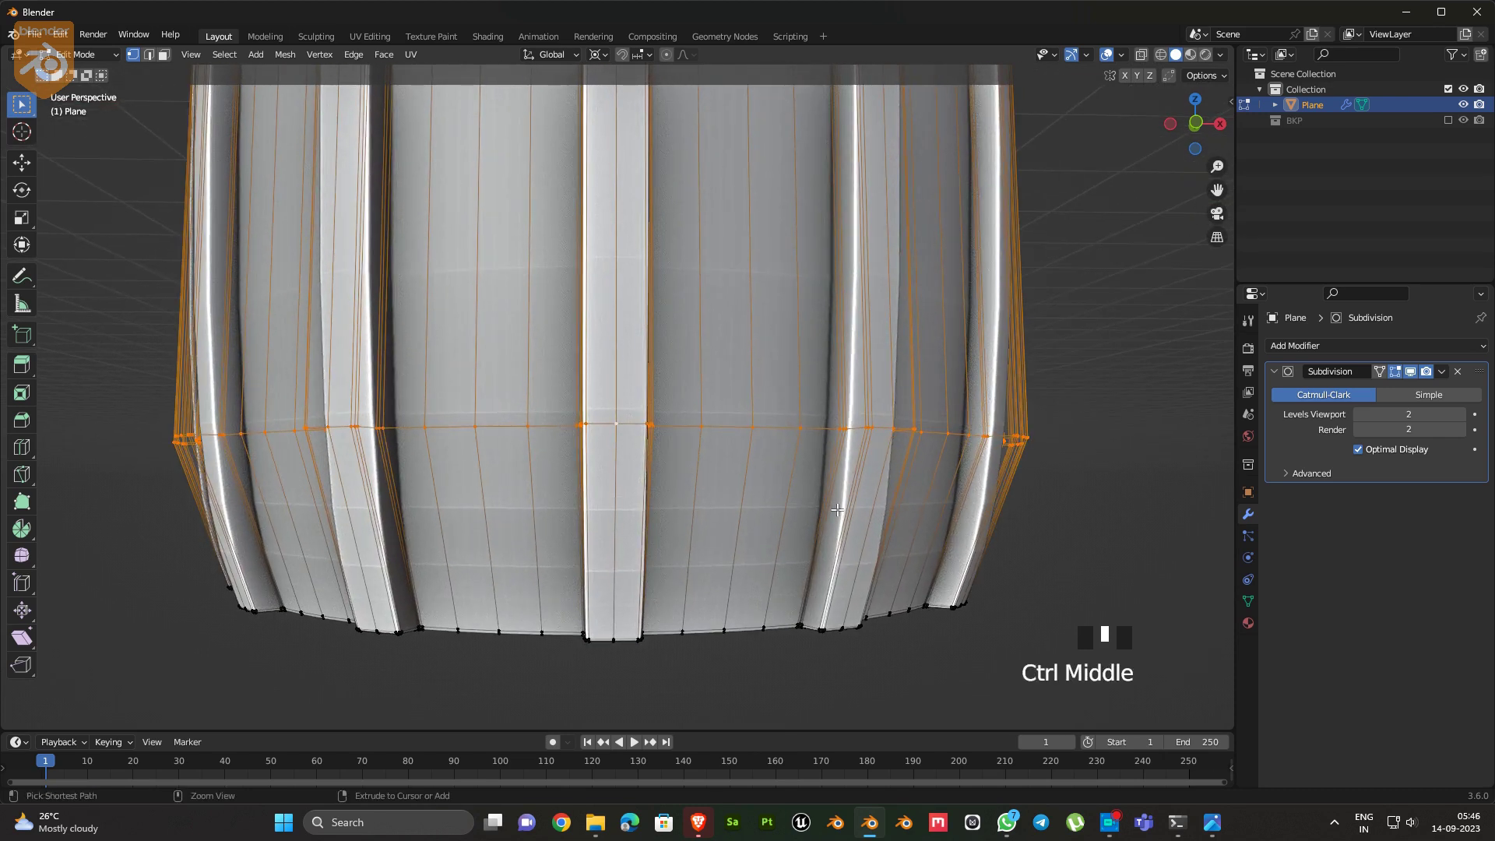
left_click(375, 507)
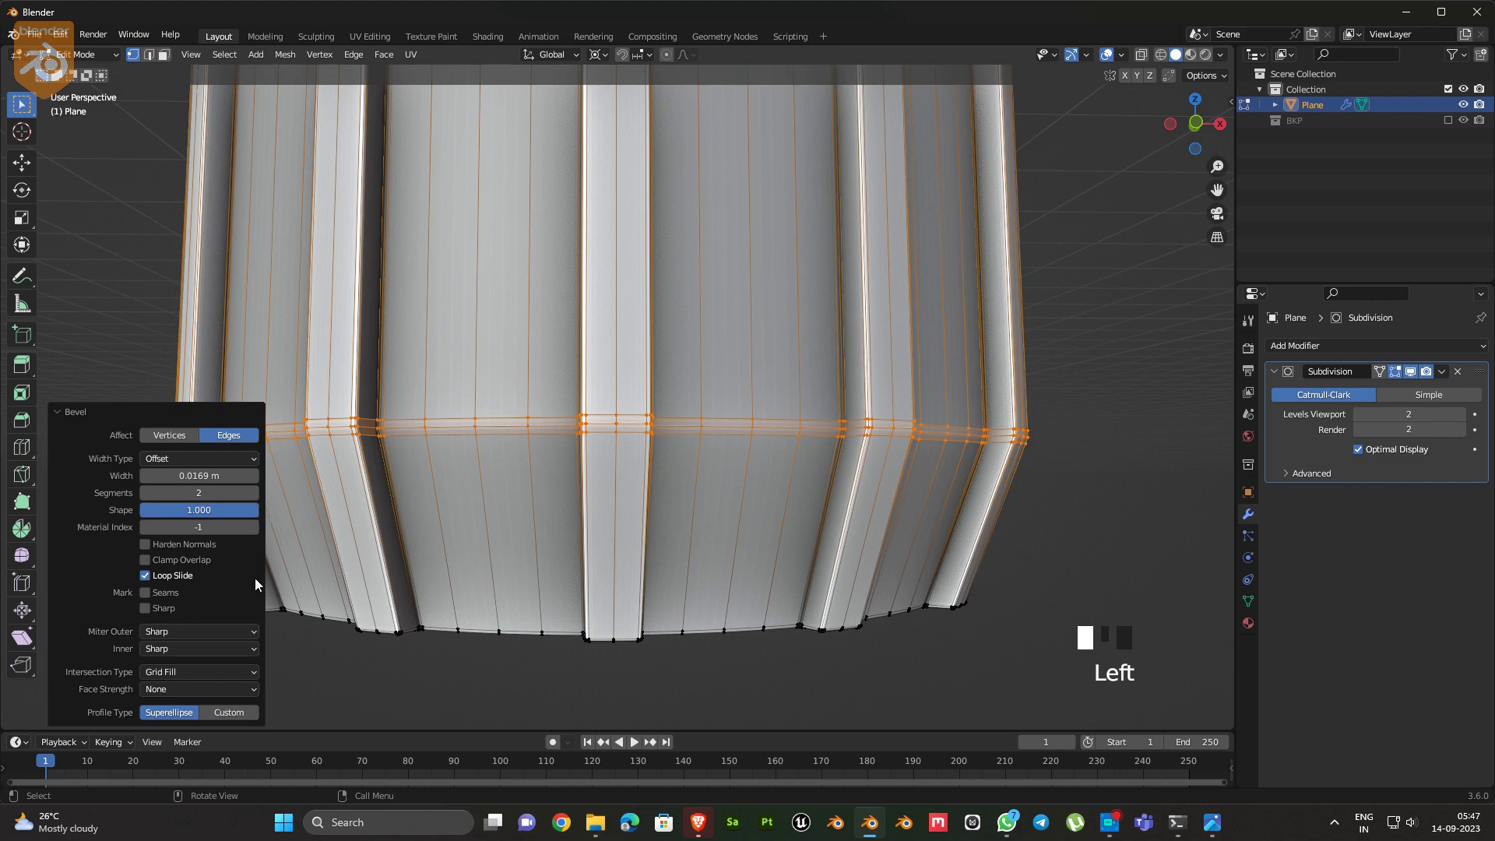
left_click(64, 411)
Add a horizontal edge loop around the body and slide it up to just below the rim's openings
middle_click_drag(903, 530, 911, 486)
key("ctrl+r")
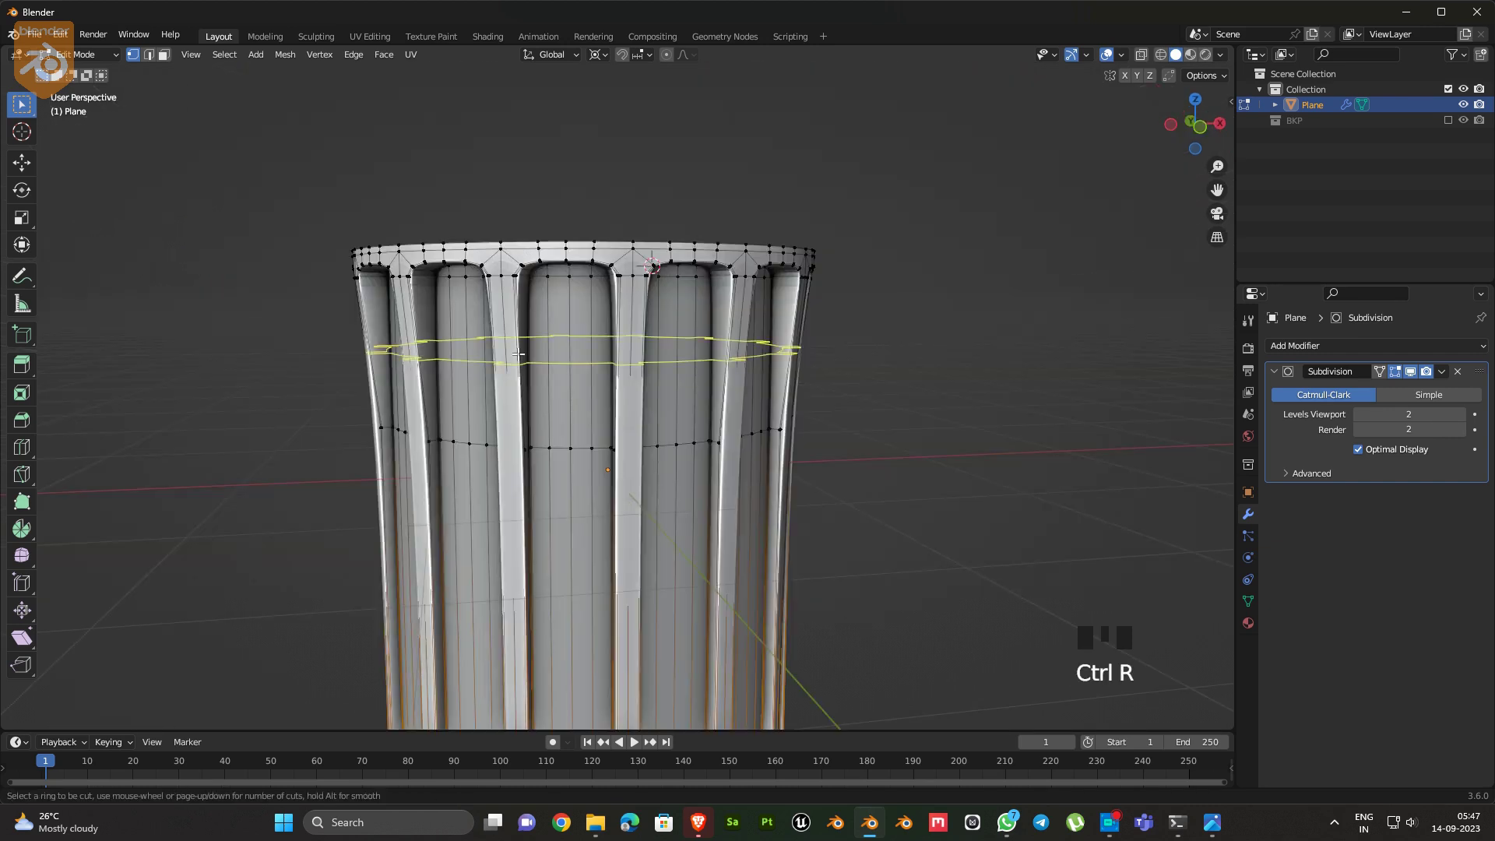
left_click(518, 351)
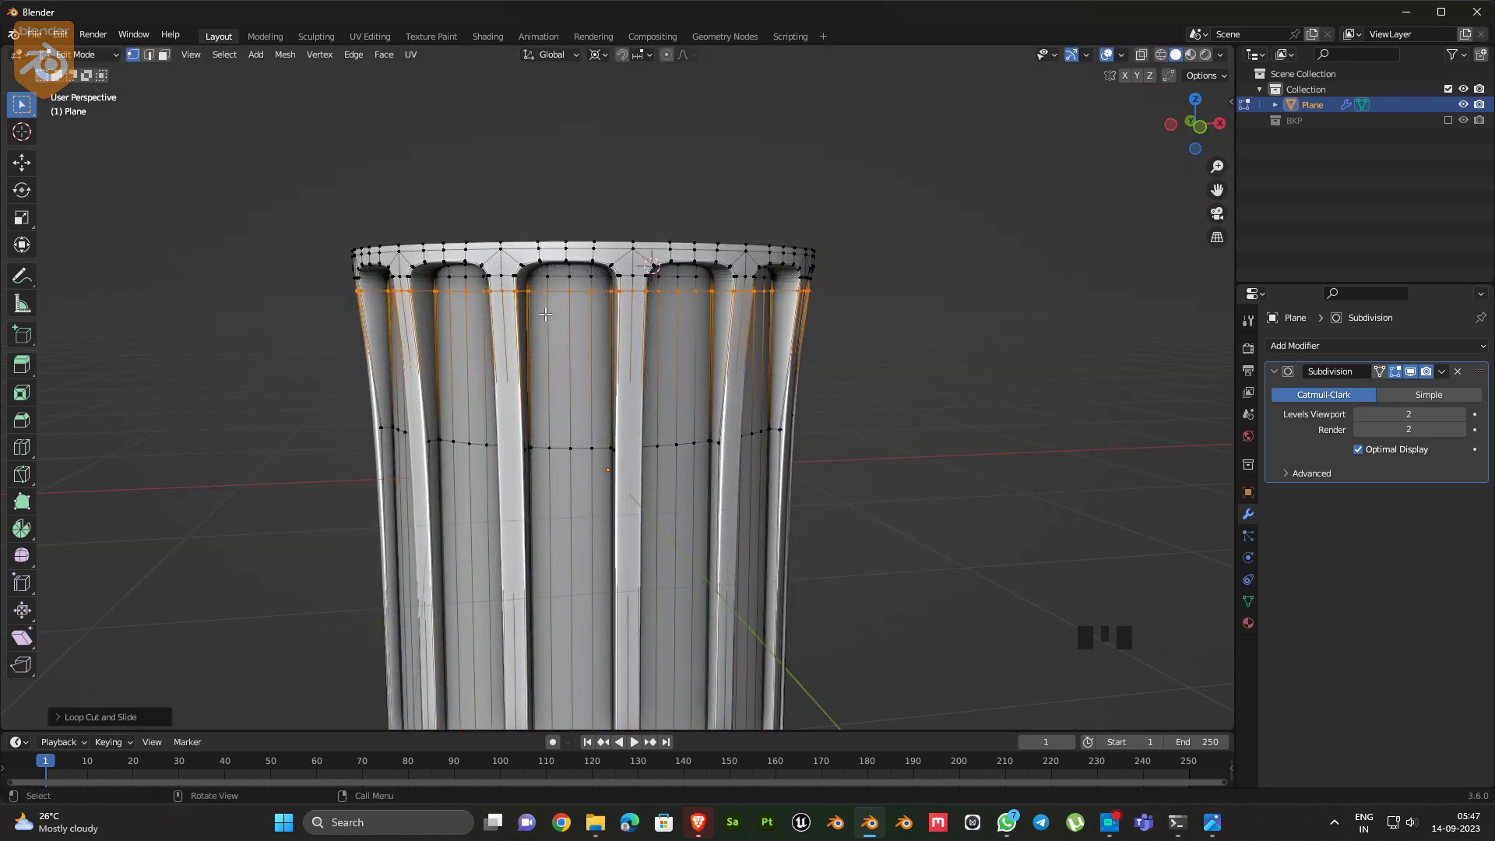
key("Tab")
middle_click_drag(545, 314, 651, 324)
key("Tab")
key("Tab")
key("Tab")
Bevel the horizontal edge loop where the upper flare begins with a 0.016 m width, 2 segments and a shape of 1.000
scroll(651, 324, "up", 2)
left_click(600, 442)
left_click(603, 443, "alt+shift")
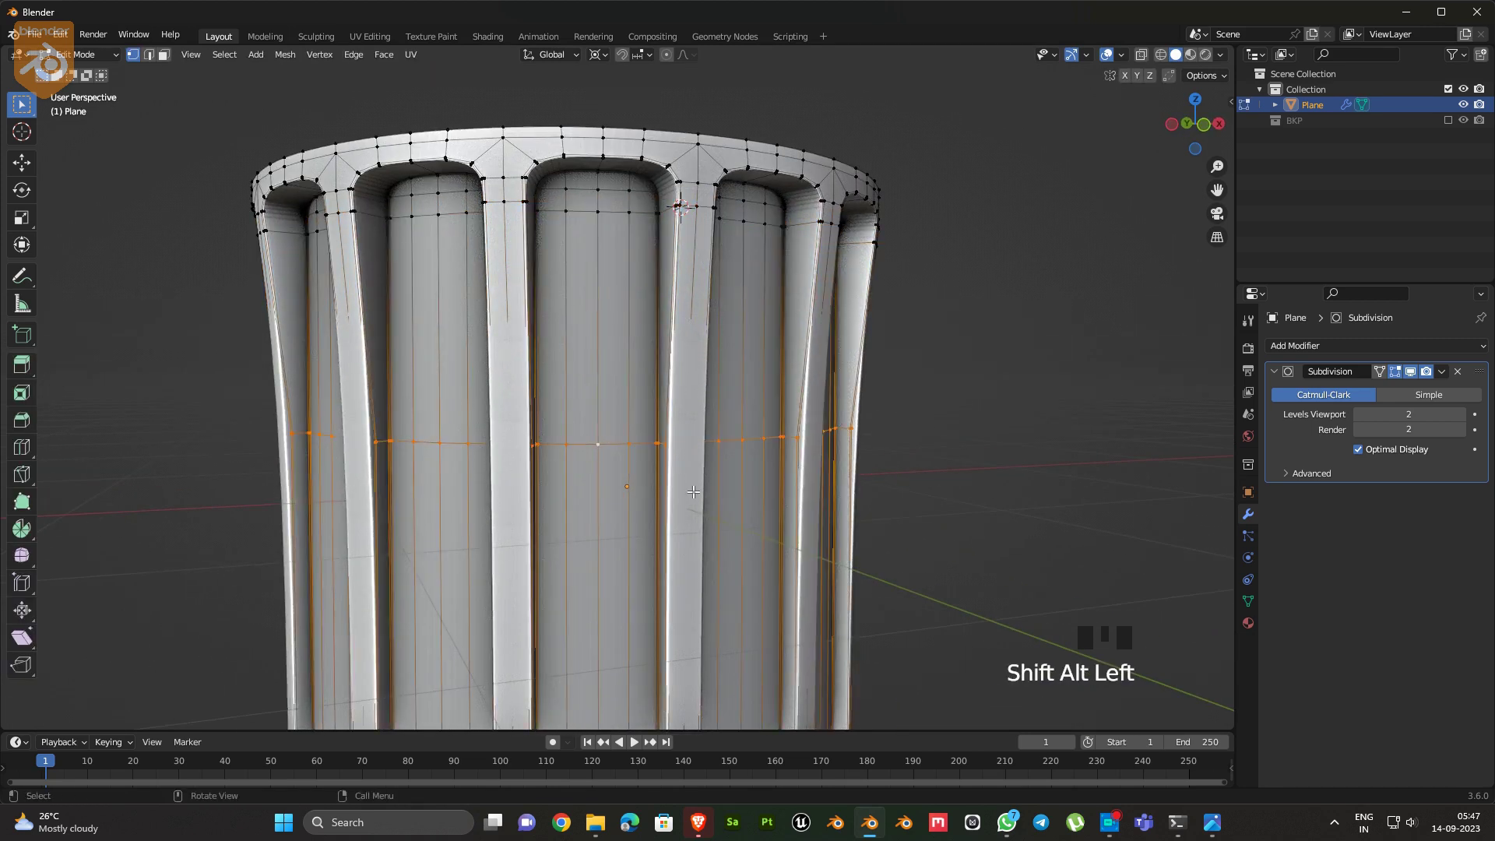
middle_click_drag(693, 491, 853, 504)
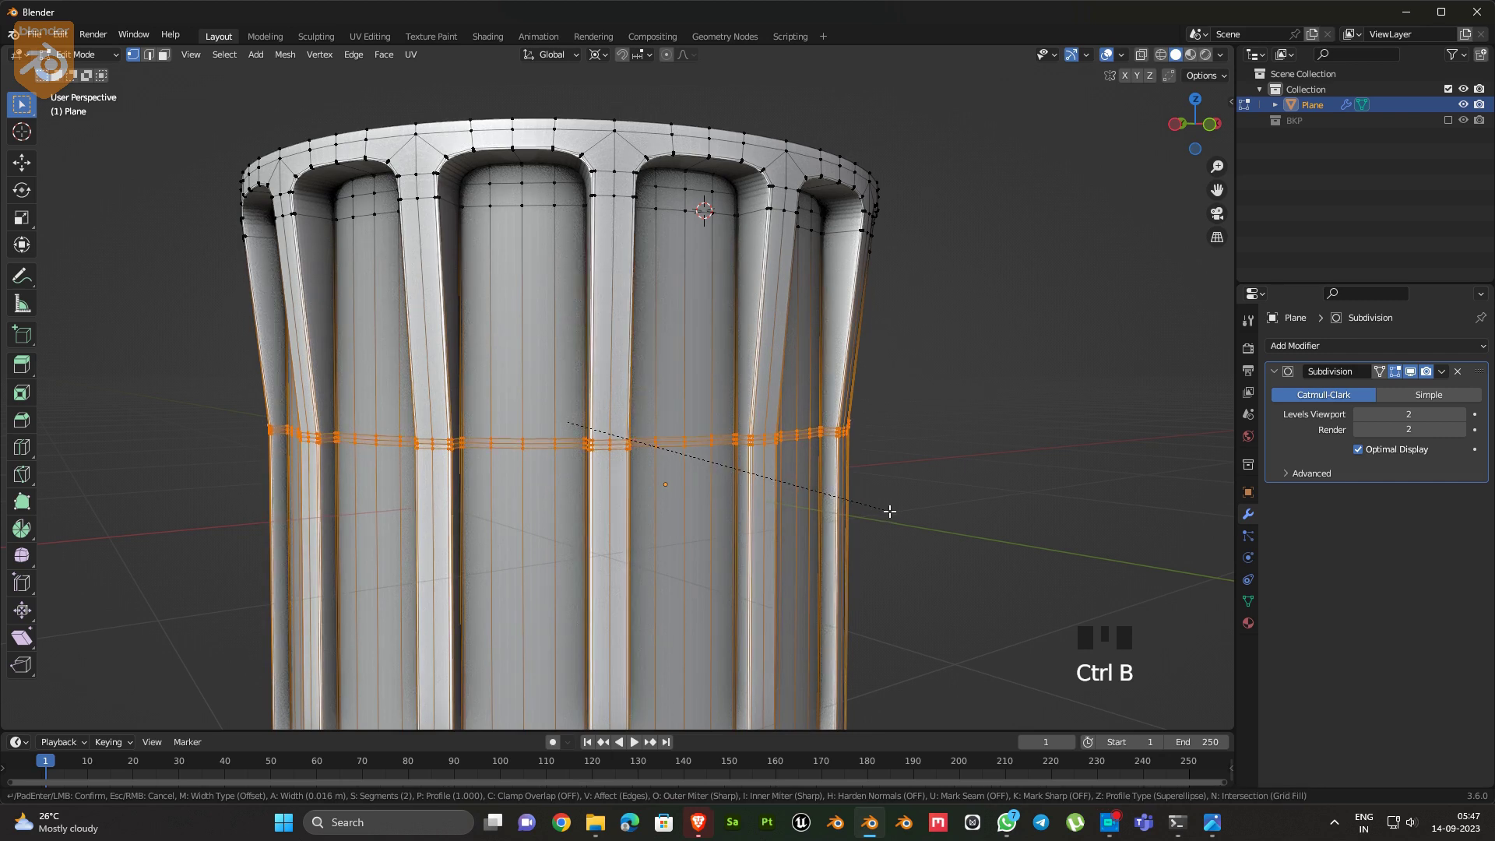
left_click(890, 511)
left_click(74, 717)
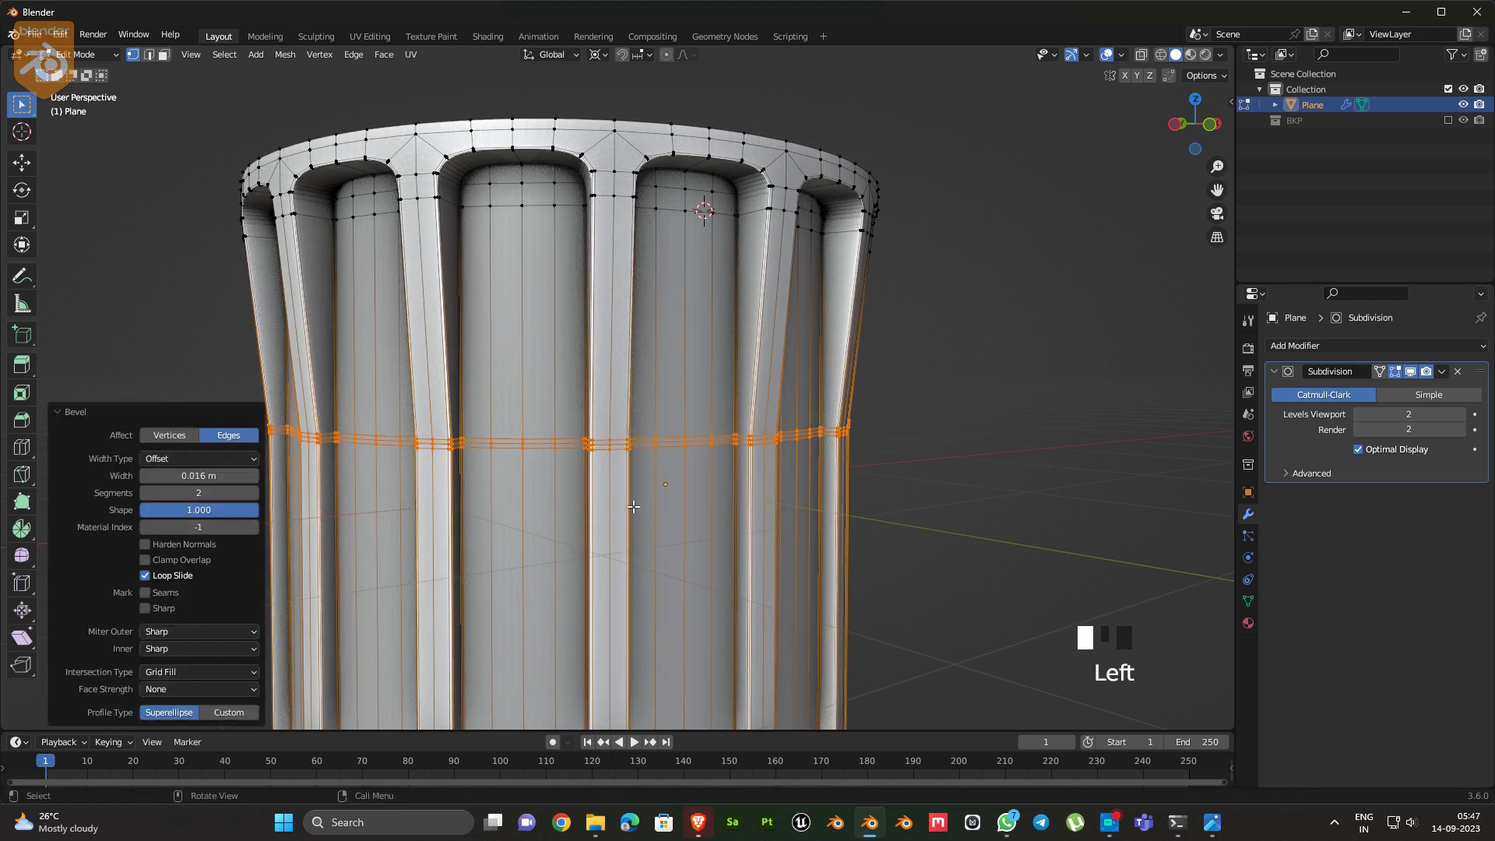
key("Tab")
middle_click_drag(633, 506, 945, 475)
scroll(824, 461, "down", 3)
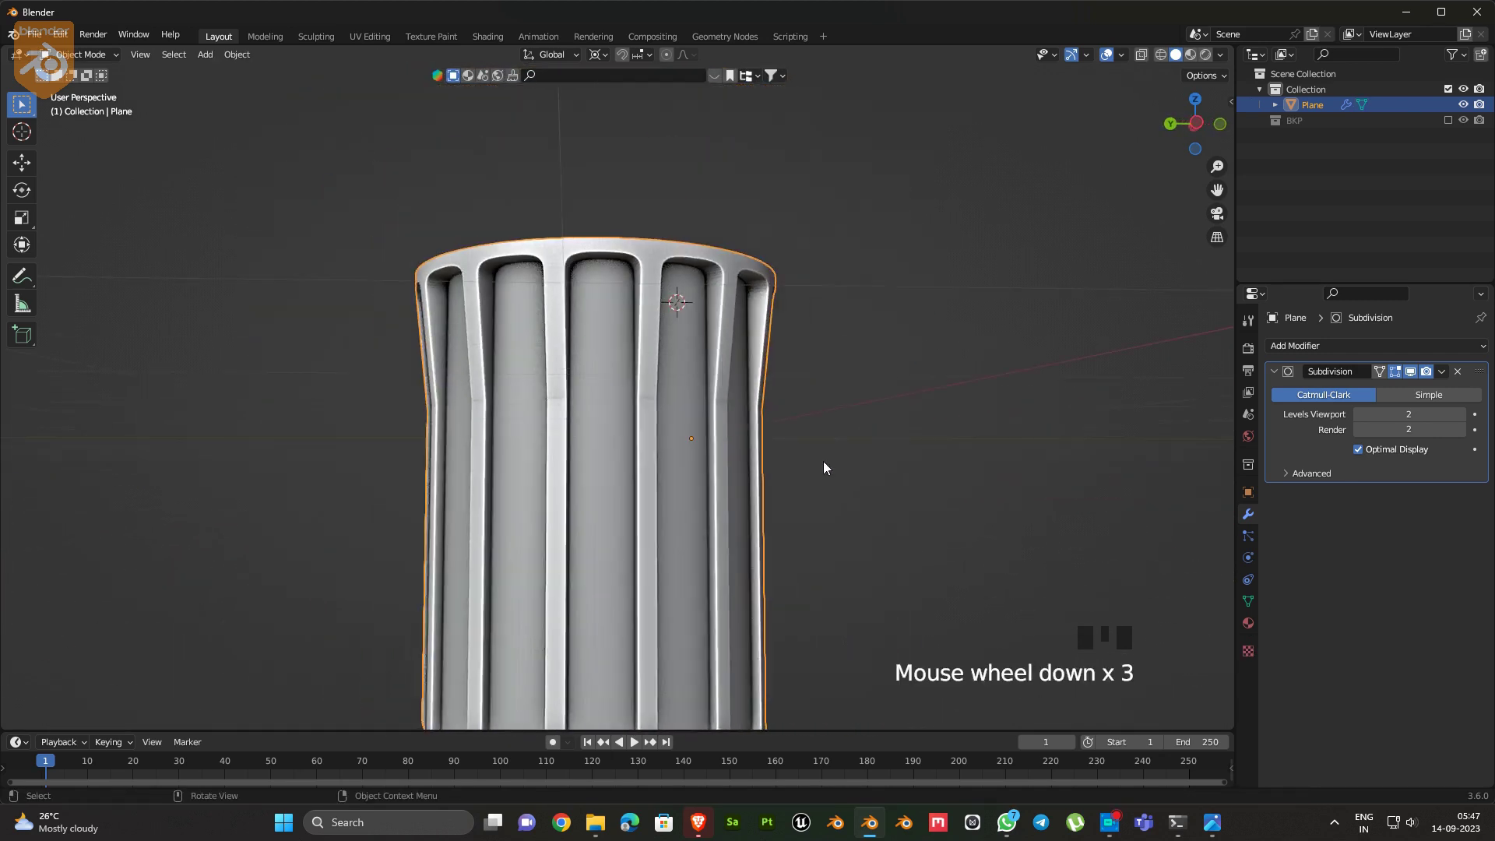
Extrude the open bottom edge loop about 0.12 m downward along Z and scale the new loop slightly inward
middle_click_drag(824, 463, 752, 681, "shift")
key("Tab")
left_click(735, 561, "alt+shift")
middle_click_drag(783, 592, 790, 507, "shift")
key("e")
right_click(792, 507)
key("g")
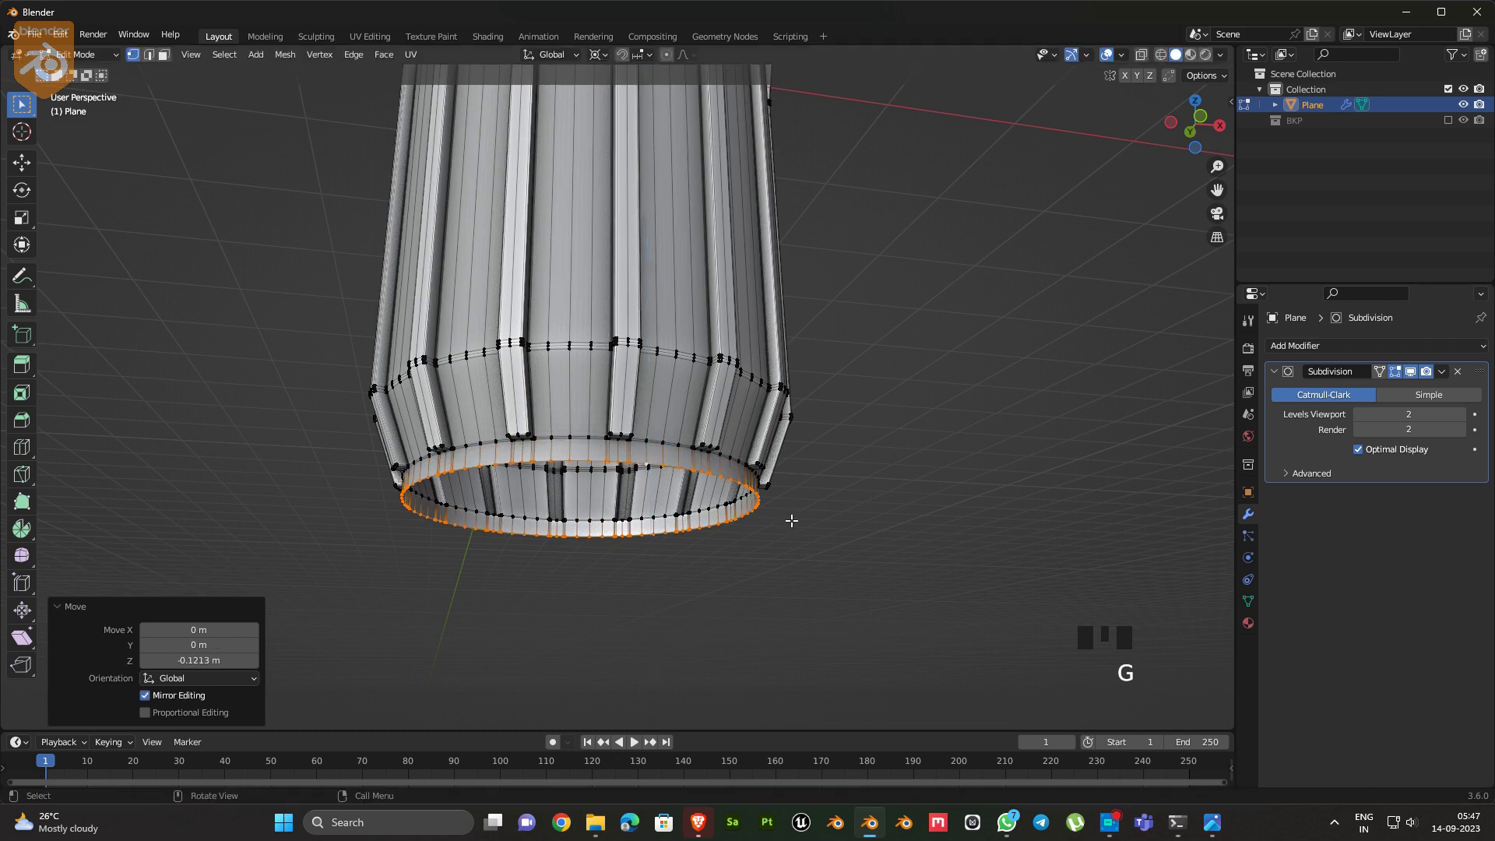
left_click(791, 516)
key("KP_1")
key("s")
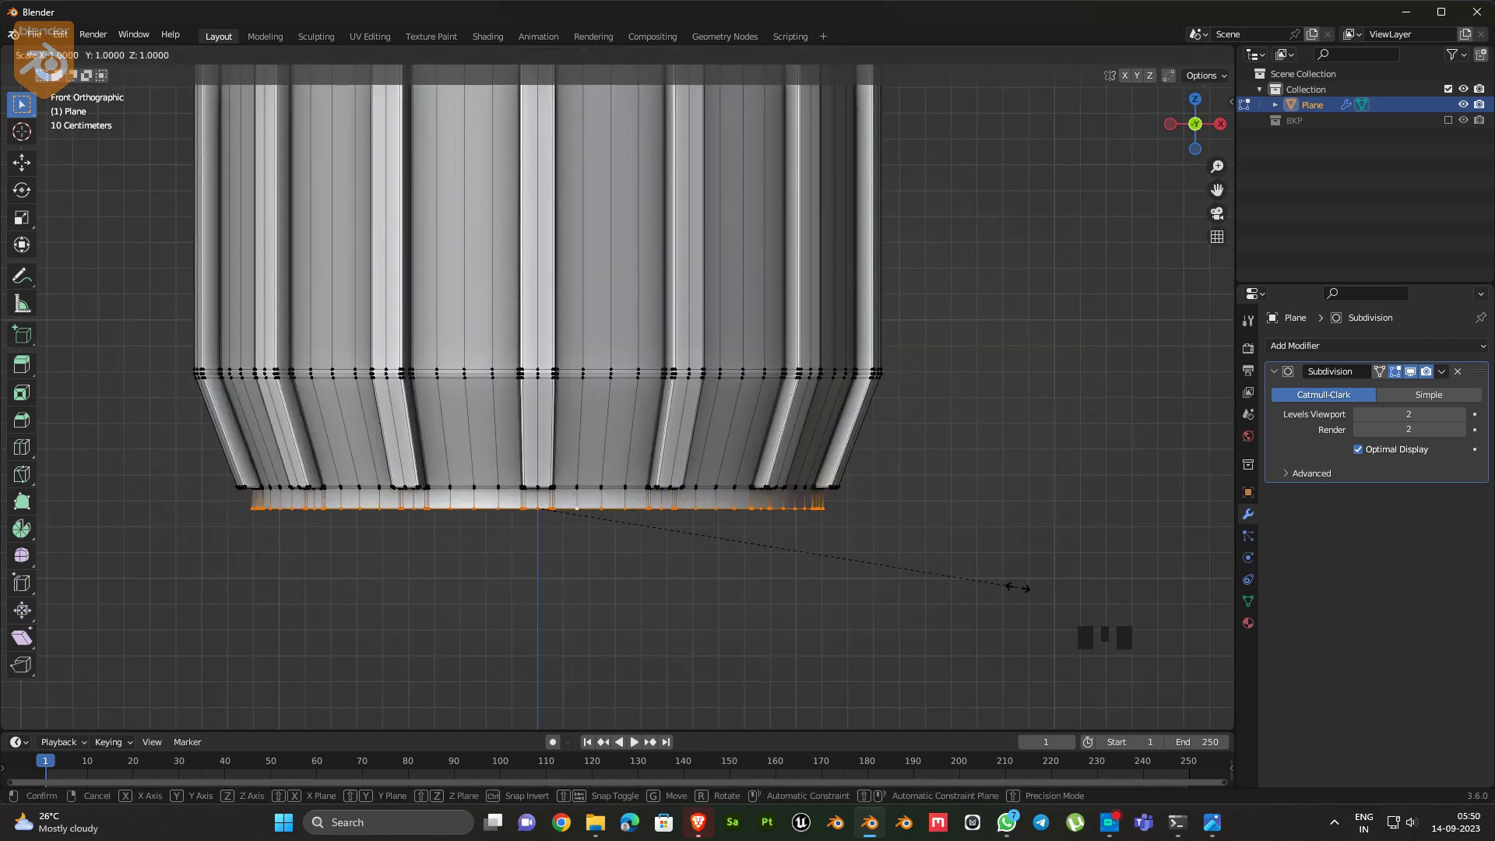
left_click(921, 585)
Extrude the lowest edge loop and scale it inward to form a flat ring under the base
middle_click_drag(713, 518, 914, 517)
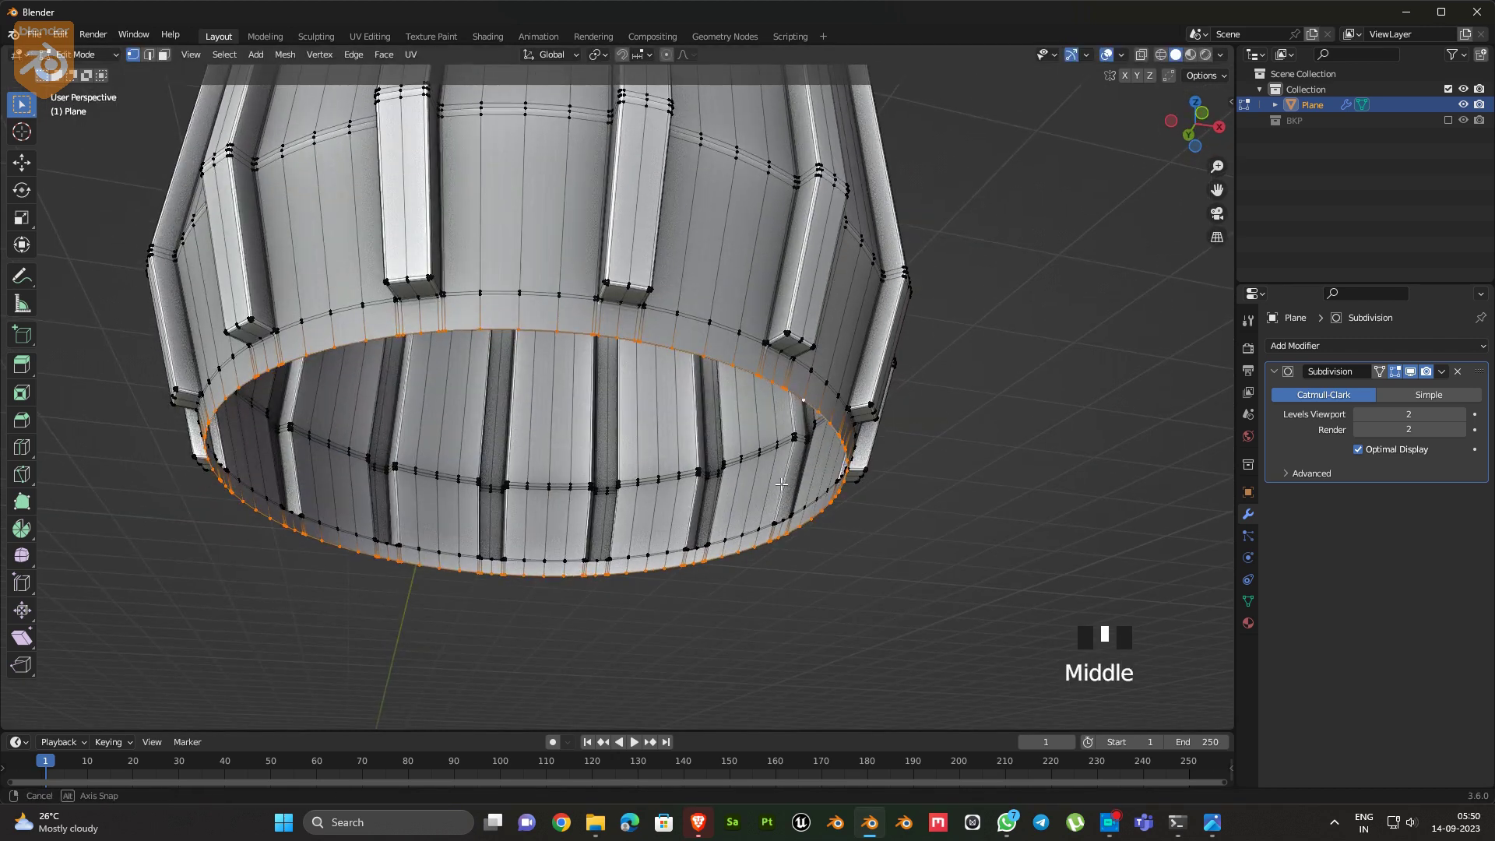
key("e")
right_click(904, 516)
key("s")
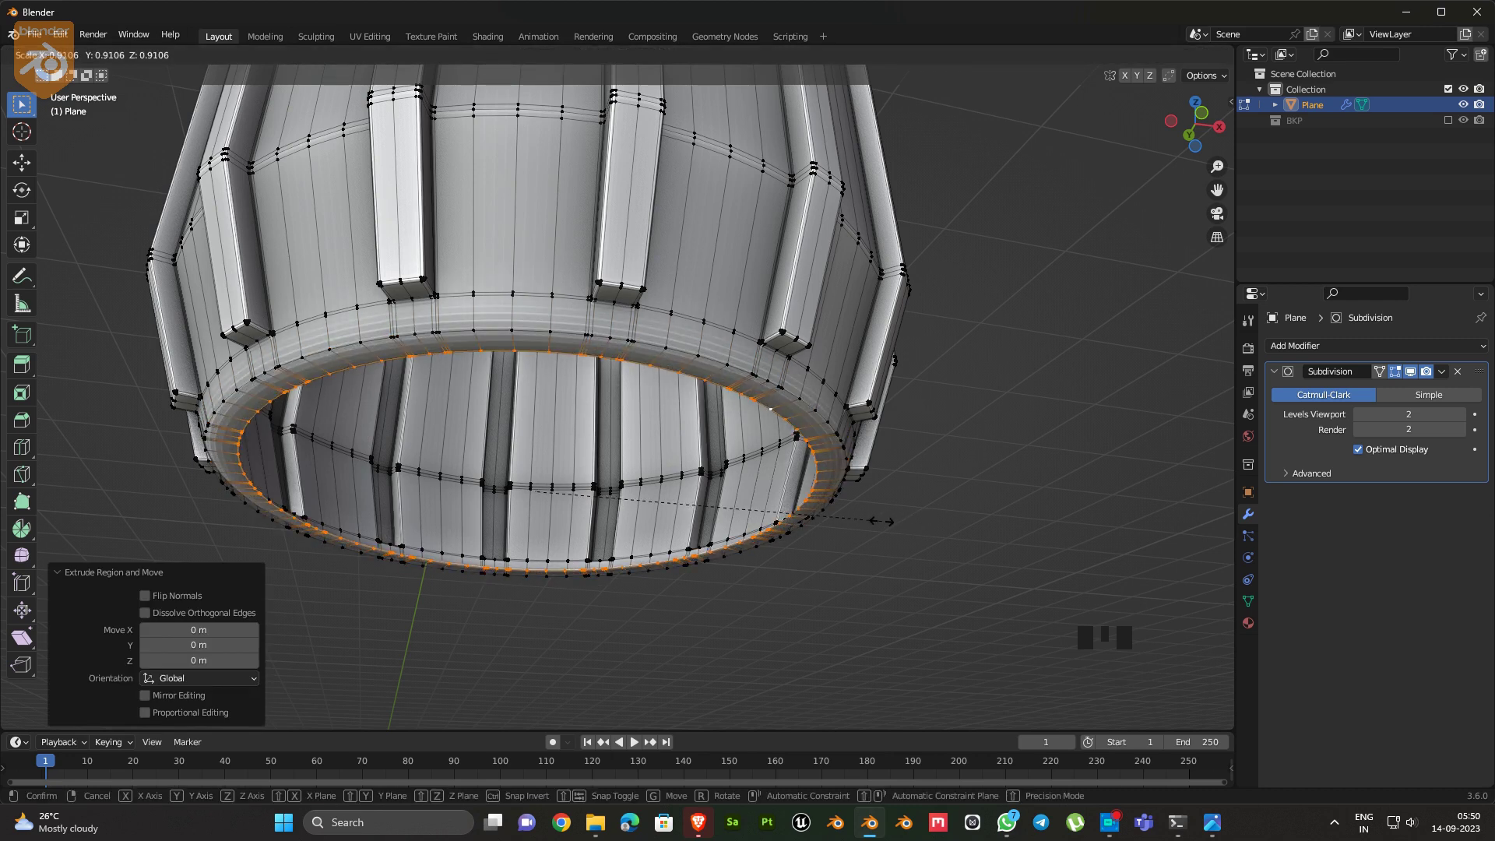
left_click(842, 519)
Turn off the Subdivision modifier's viewport display and scale the base ring's inner loop by 1.029
left_click(1409, 372)
key("s")
left_click(942, 550)
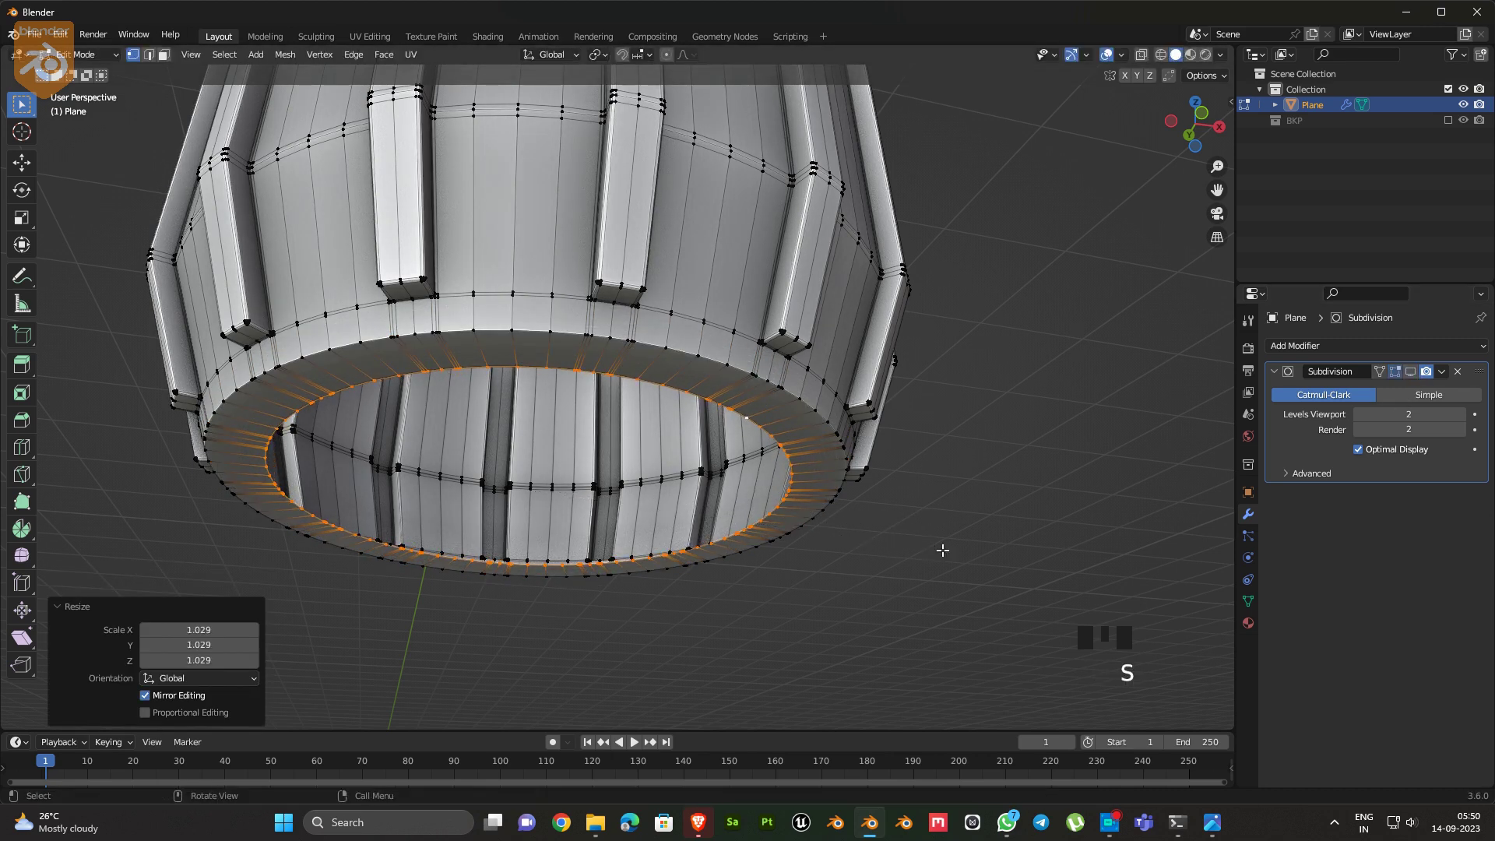
Extrude the base ring's inner loop up 0.16239 m along Z and scale it to about 0.81
key("g")
key("z")
left_click(944, 507)
key("s")
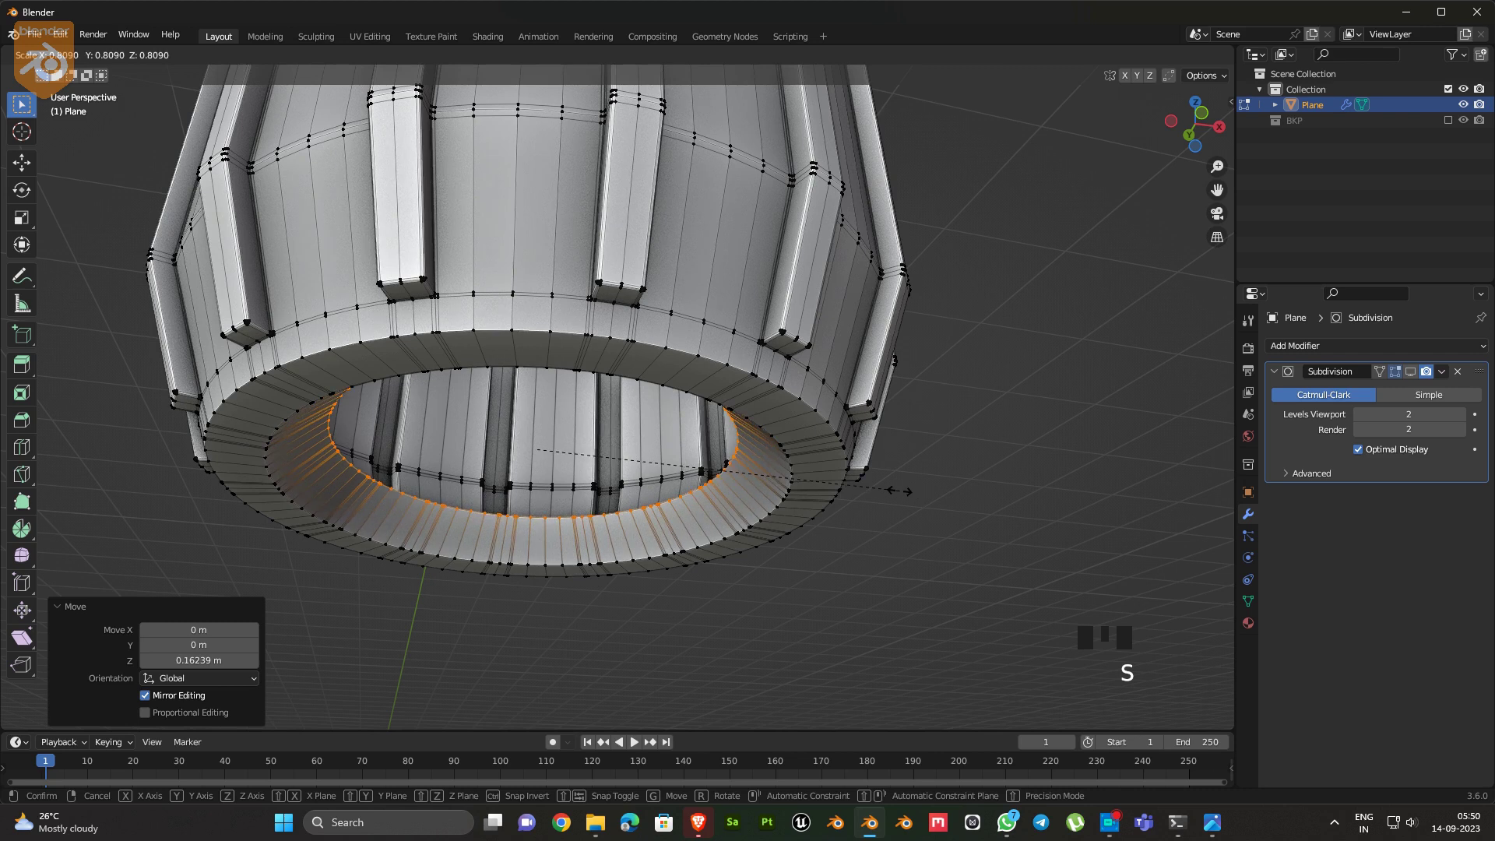
left_click(895, 490)
Try to grid fill the opening inside the recessed base
key("ctrl+f")
left_click(893, 490)
key("ctrl+z")
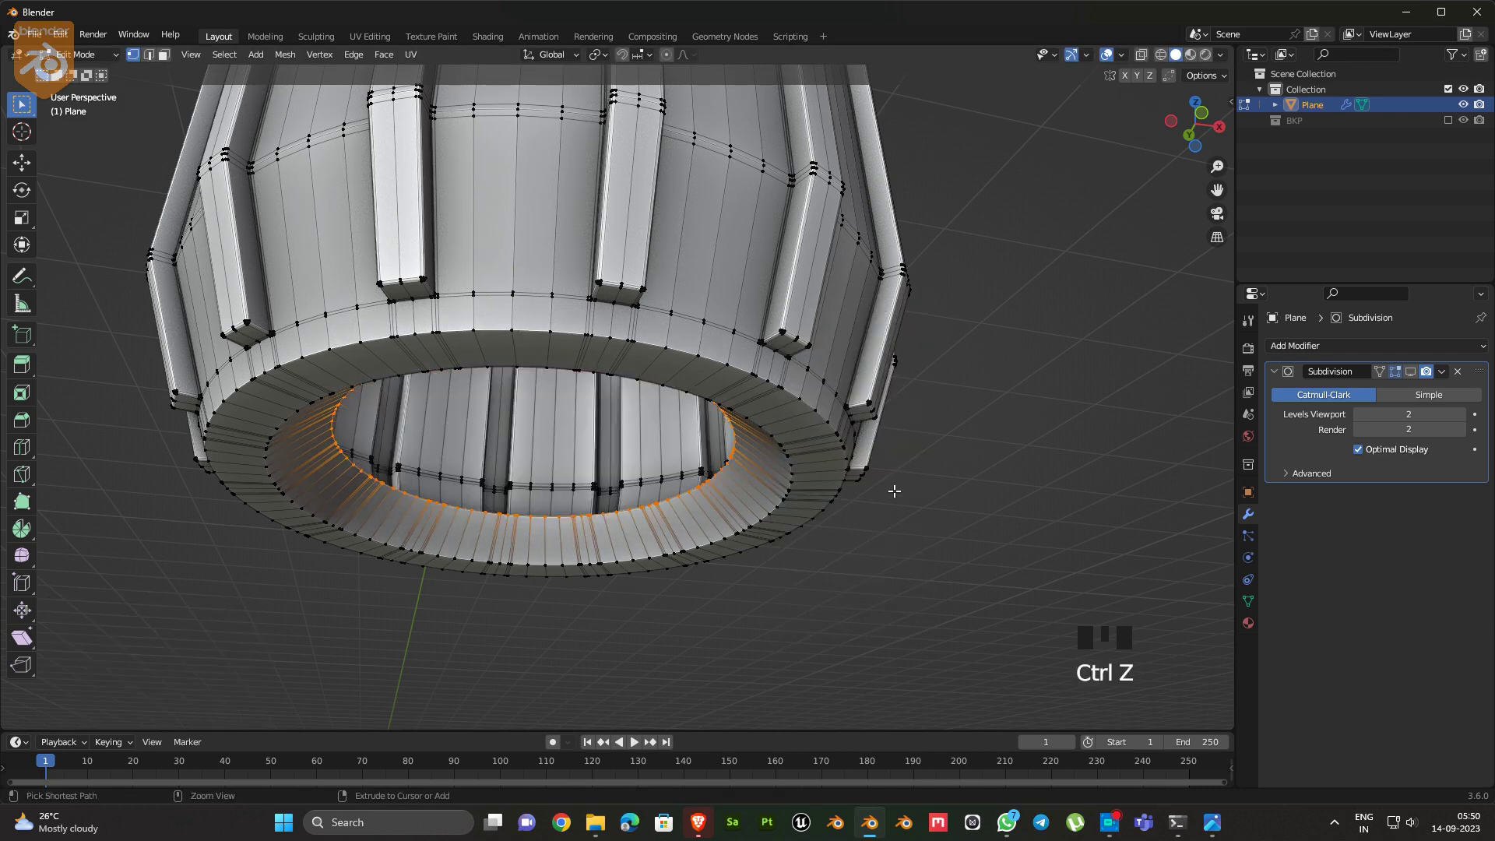
Enable the Mesh: LoopTools add-on in the preferences and save the preferences
middle_click_drag(894, 491, 864, 436)
right_click(810, 427)
left_click(60, 34)
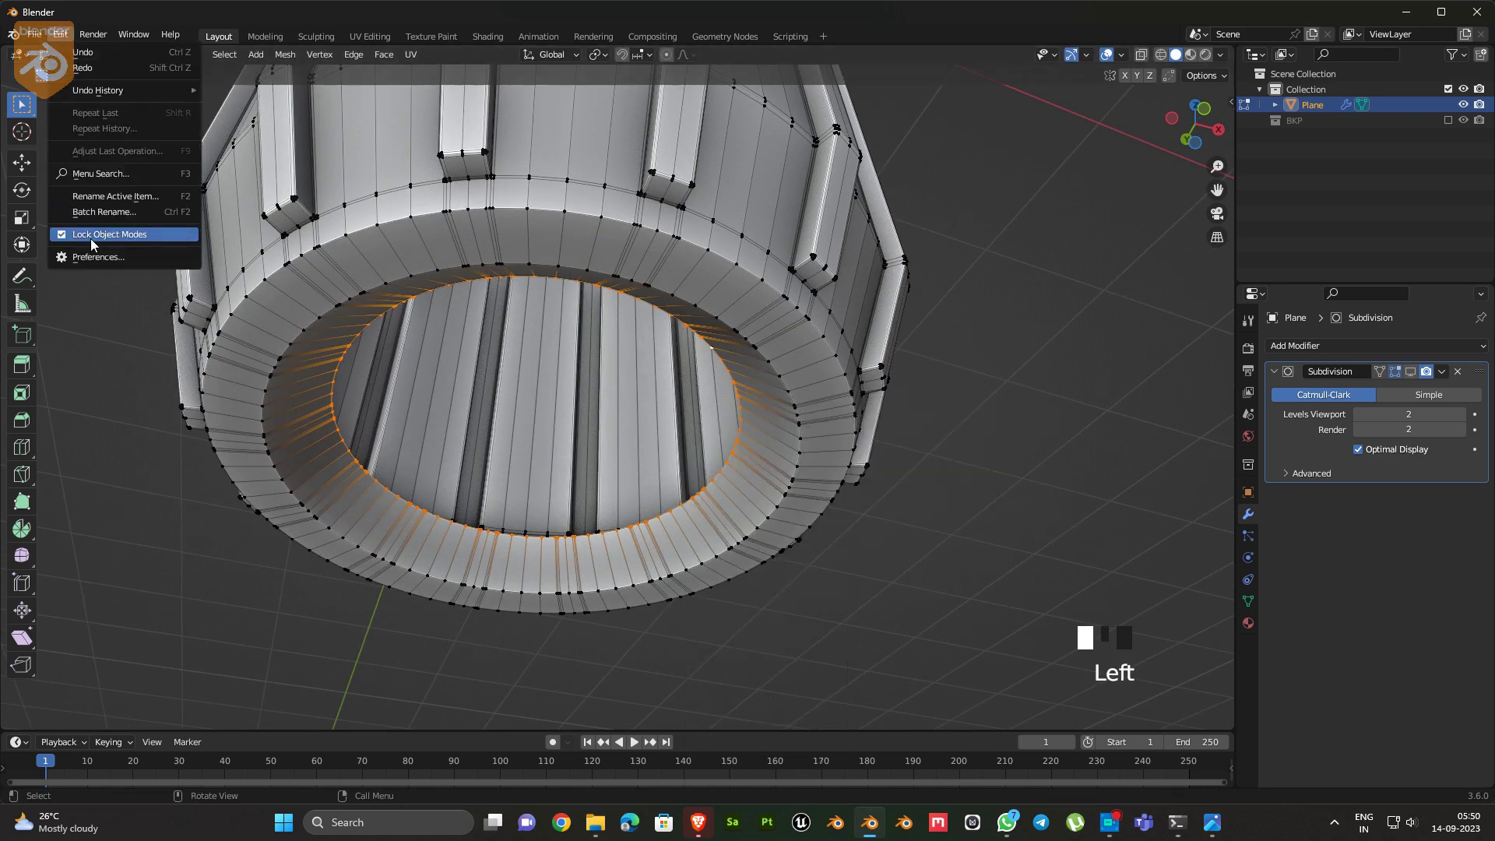
left_click(94, 256)
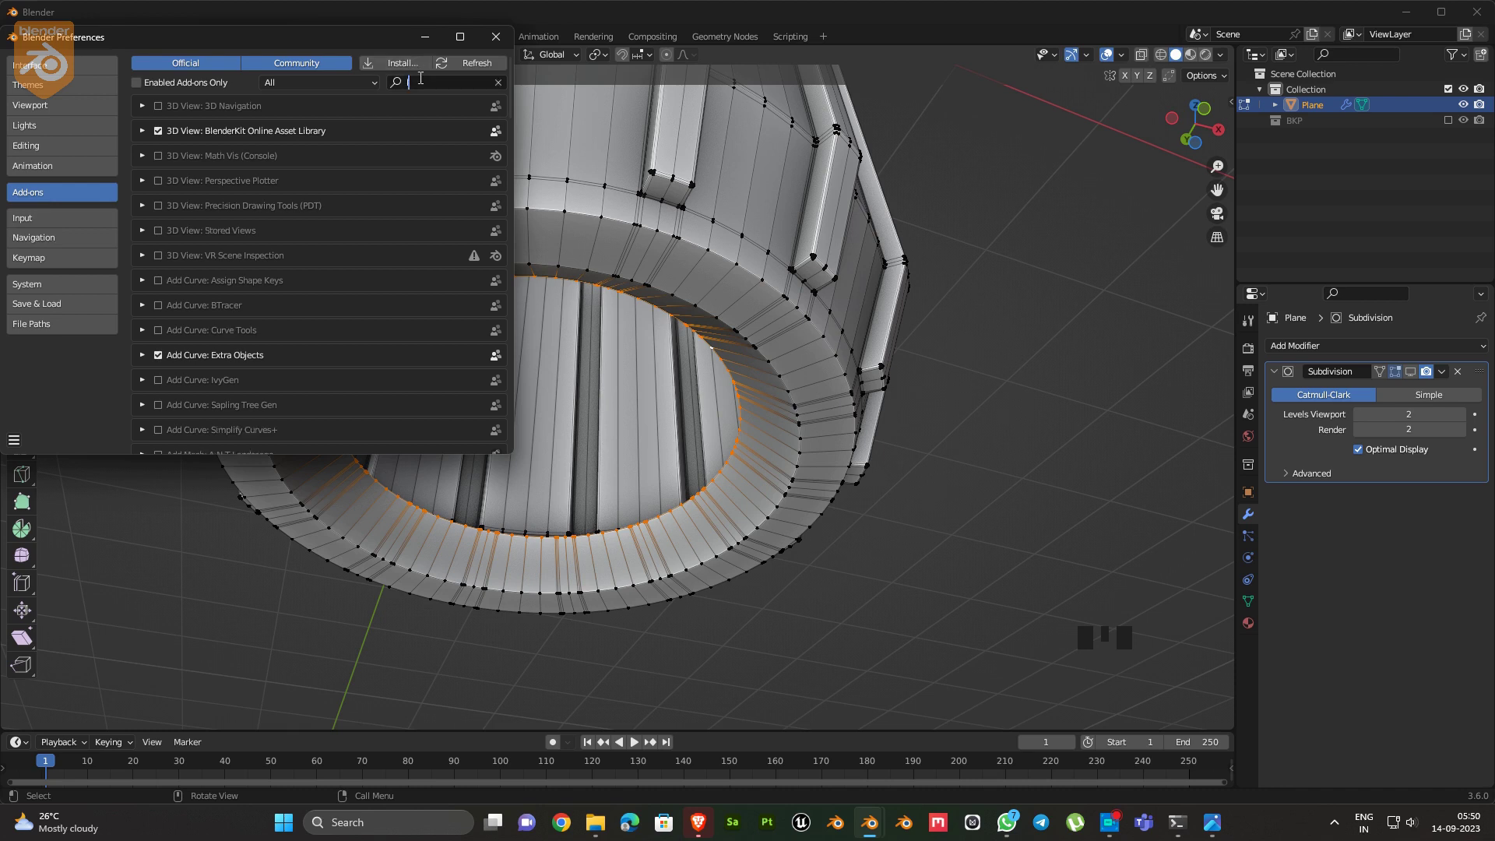
type("loop")
left_click(14, 440)
left_click(62, 402)
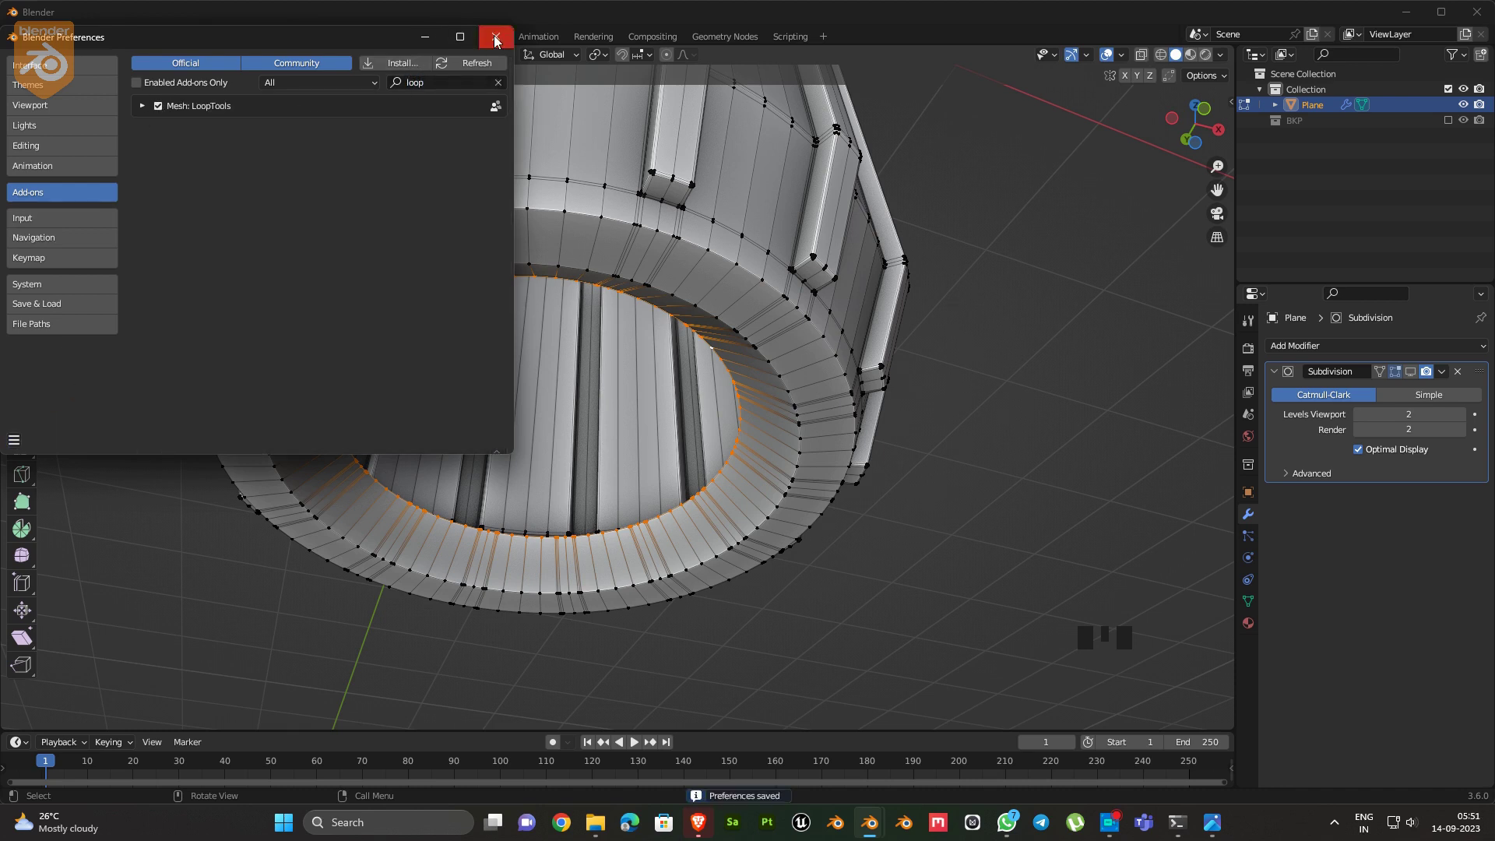
left_click(495, 37)
Even out the inner and middle edge loops of the recessed base with LoopTools Circle
right_click(802, 360)
left_click(900, 361)
middle_click_drag(895, 372, 895, 327)
left_click(1410, 371)
middle_click_drag(996, 389, 919, 366)
middle_click_drag(918, 366, 919, 333, "ctrl")
left_click(879, 326, "alt+shift")
left_click(982, 315, "alt+shift")
right_click(978, 303)
mouse_move(982, 292)
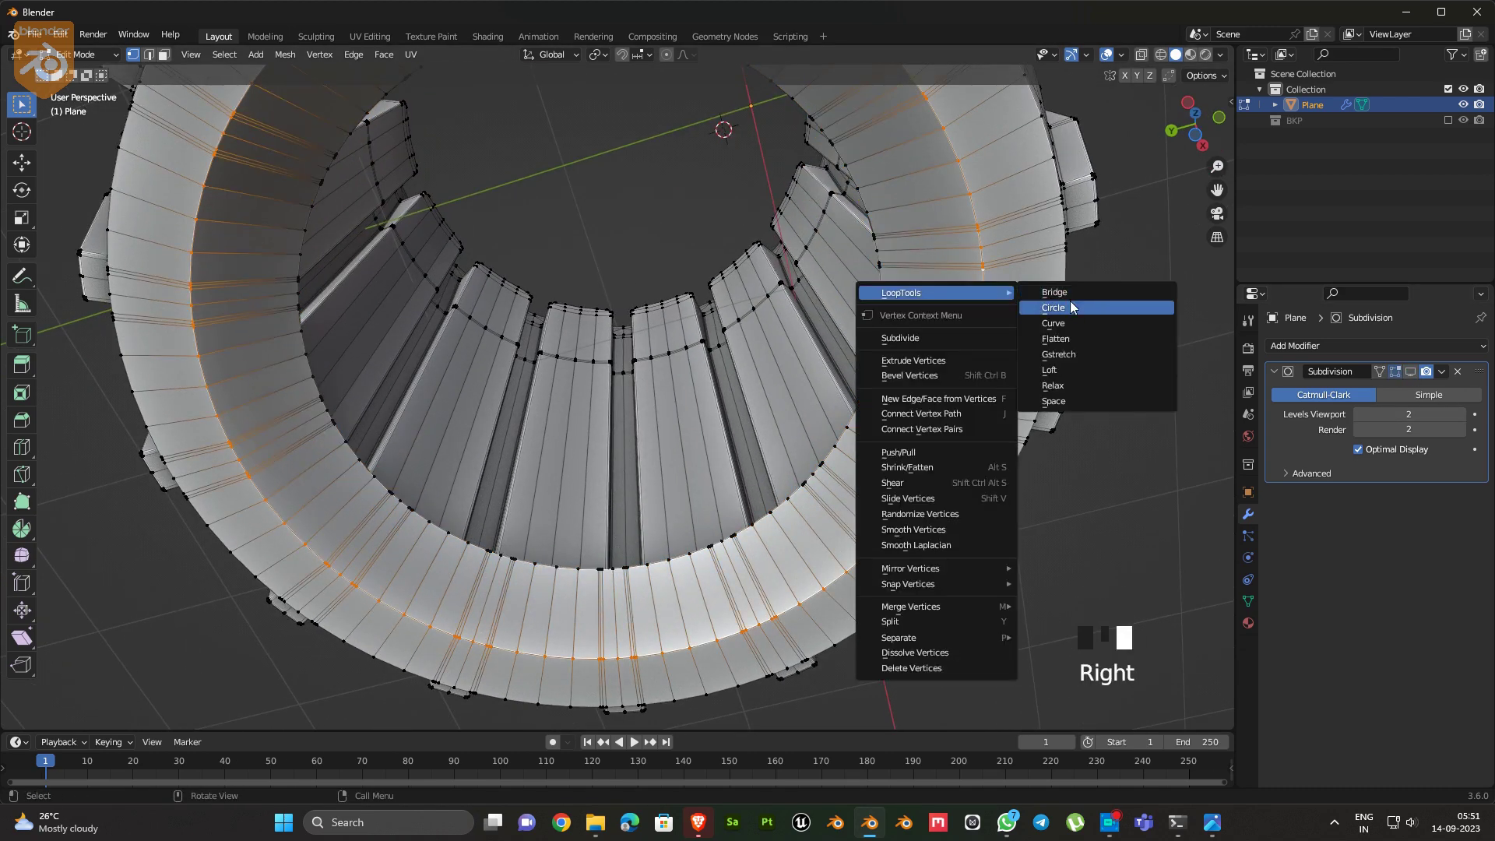
left_click(1071, 307)
right_click(895, 330)
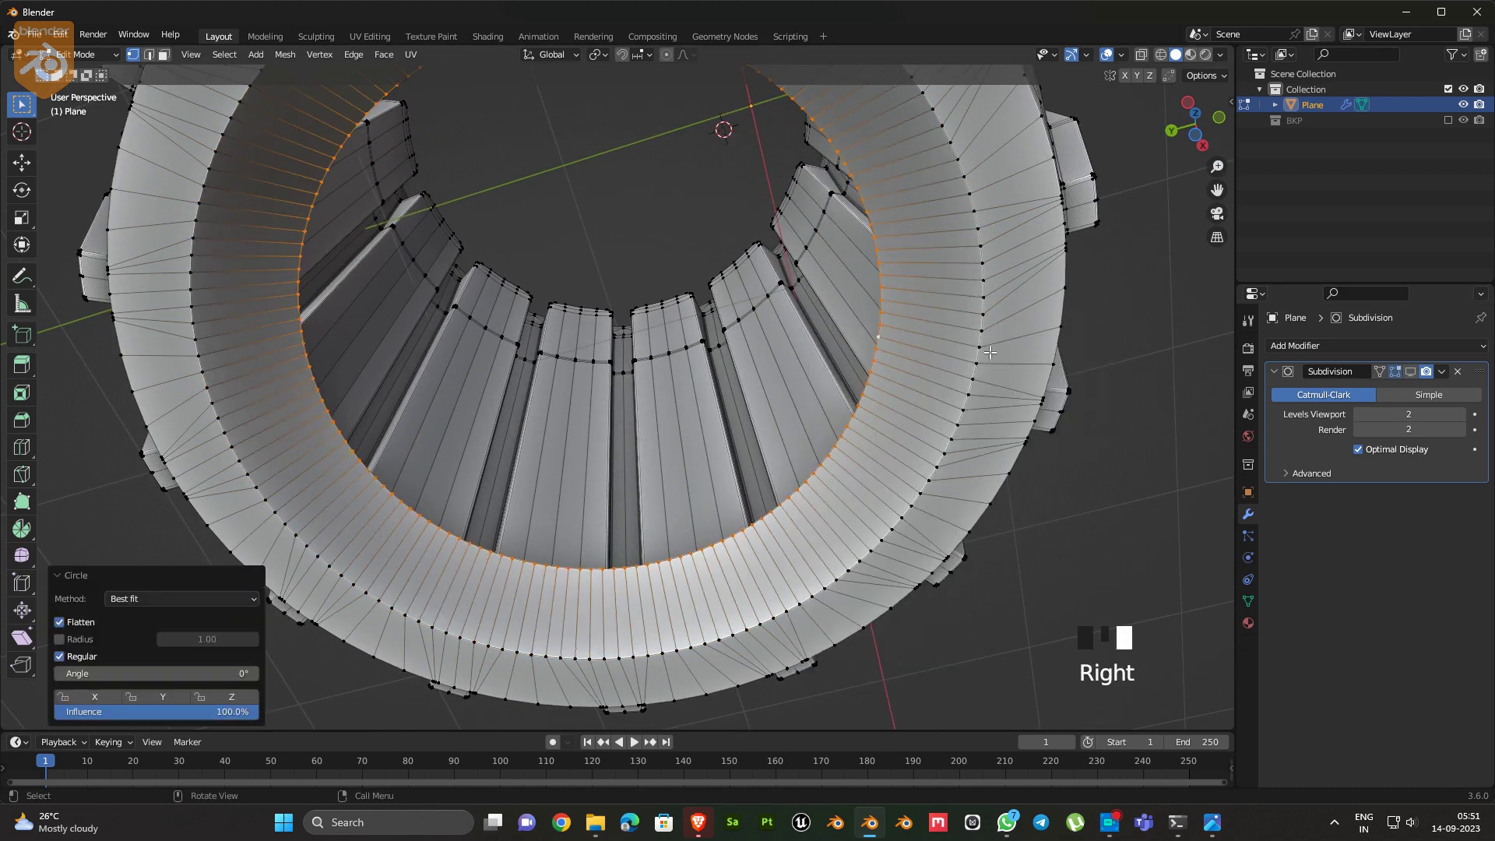
Extrude the recess's inner loop, scale it inward and close the remaining opening with Grid Fill
middle_click_drag(923, 336, 919, 467)
key("s")
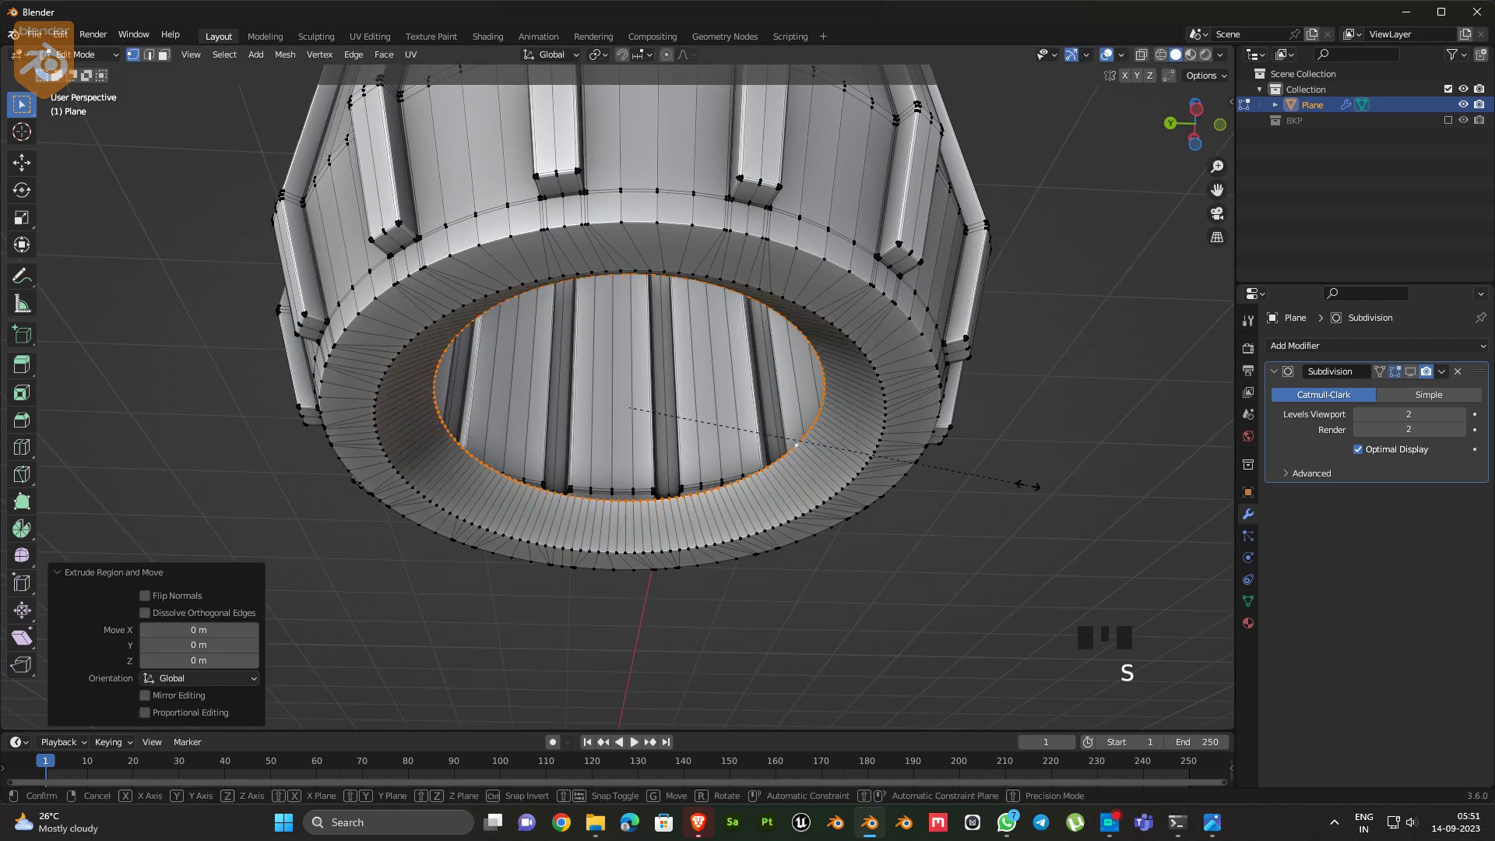
left_click(821, 478)
key("ctrl+f")
left_click(821, 479)
key("KP_7")
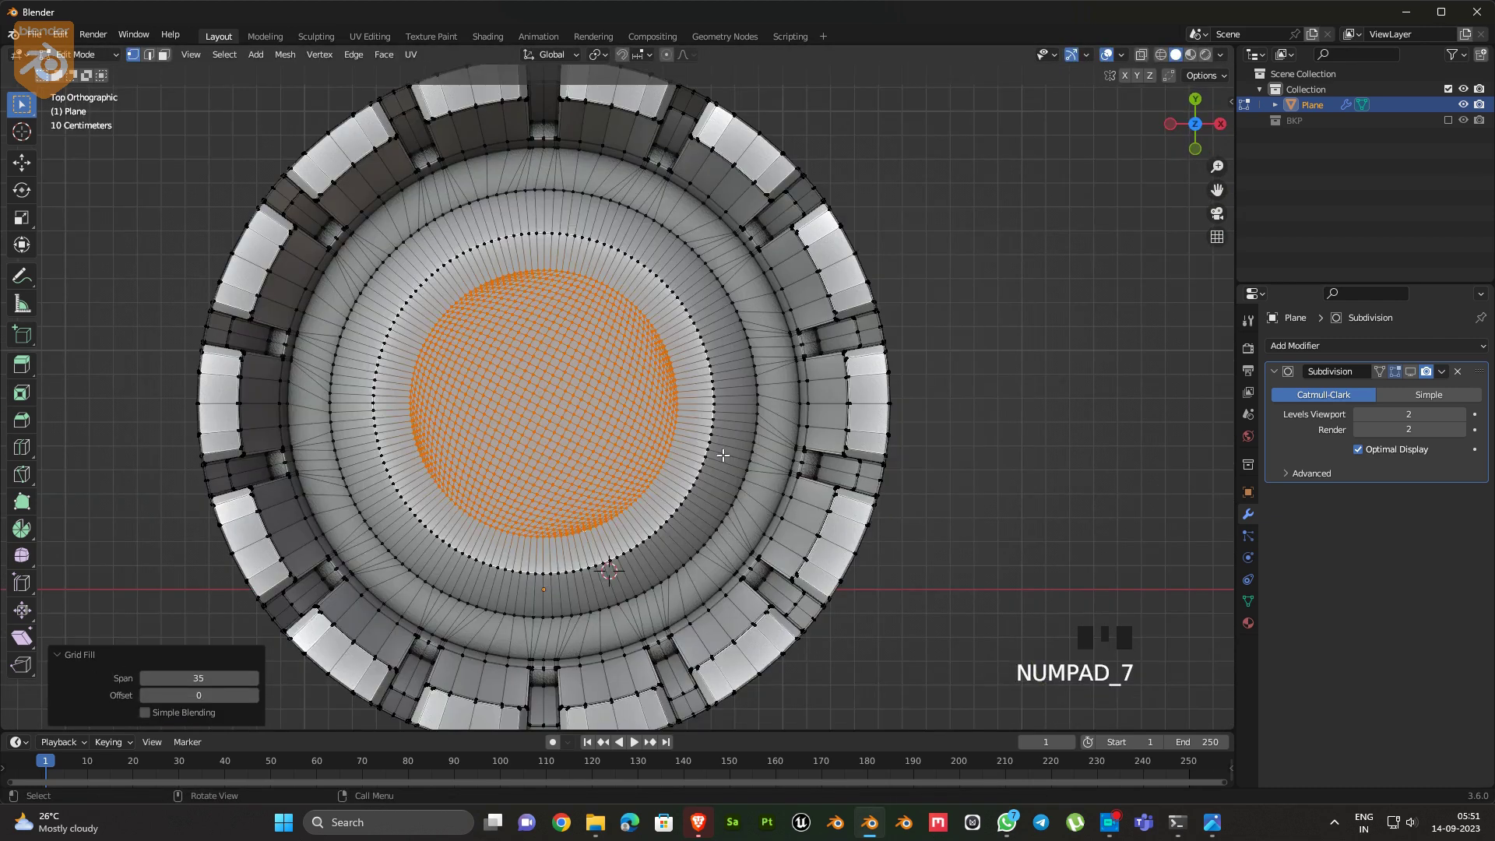
Set the base's Grid Fill to a span of 34 and an offset of 25
middle_click_drag(714, 451, 333, 647, "ctrl")
triple_click(254, 694)
triple_click(254, 695)
triple_click(254, 694)
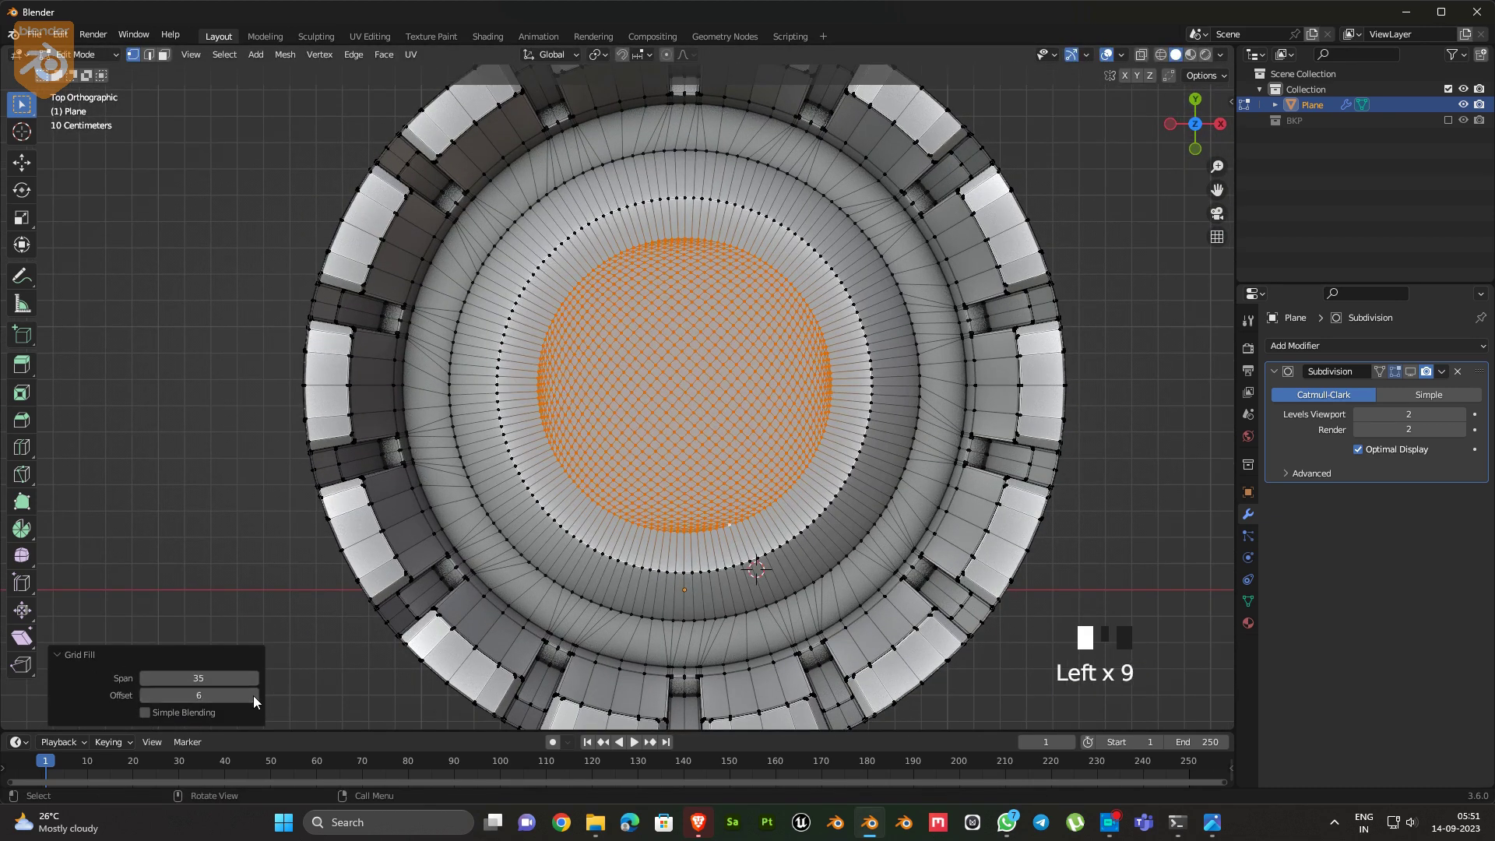
left_click(253, 695)
key("z")
middle_click_drag(685, 237, 708, 184, "ctrl")
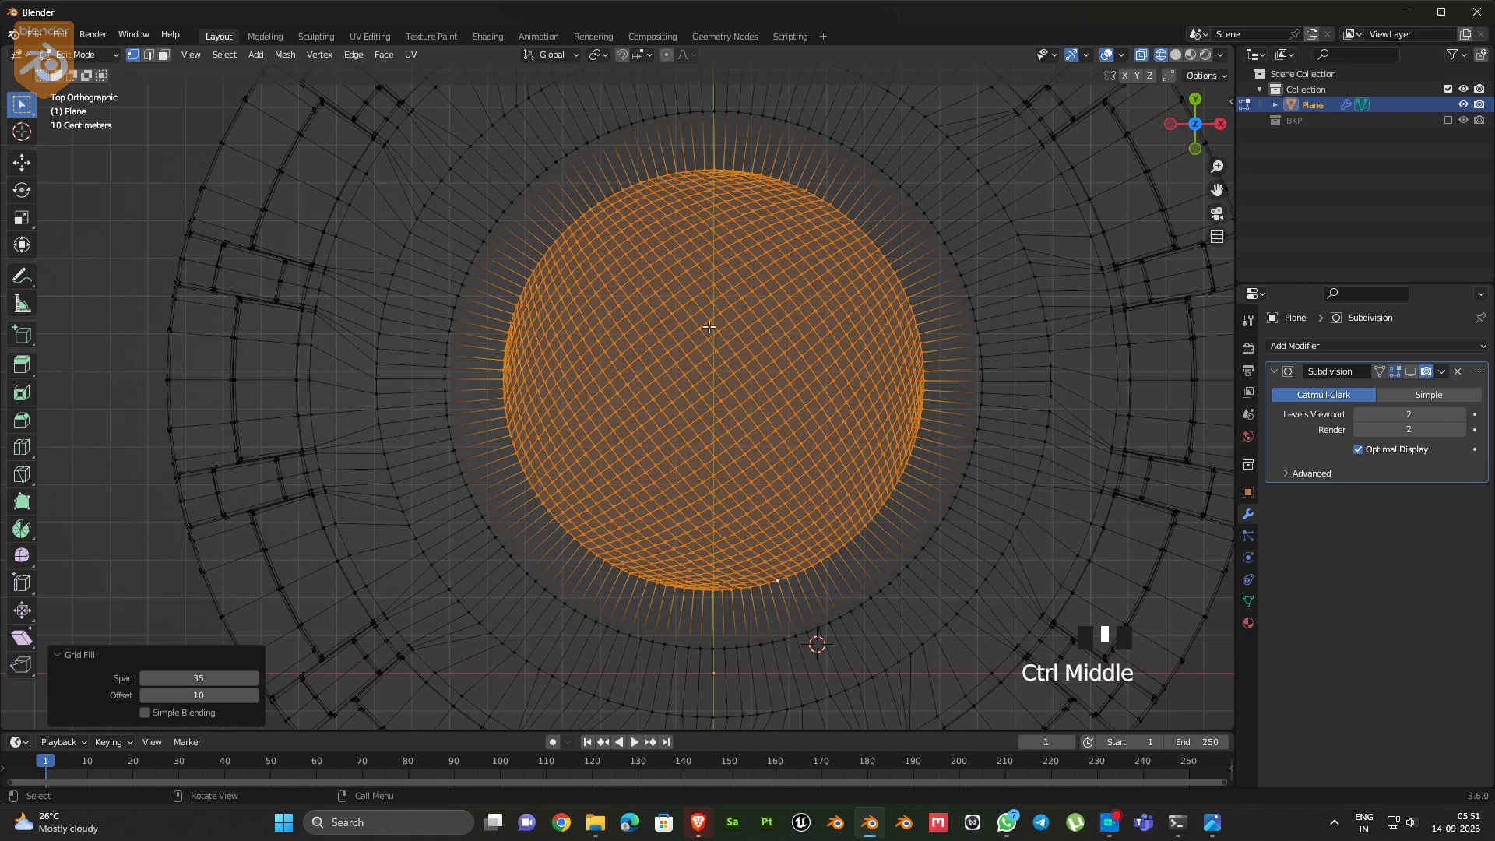
triple_click(254, 694)
triple_click(253, 695)
triple_click(254, 694)
left_click(254, 694)
triple_click(253, 694)
triple_click(254, 694)
left_click(254, 694)
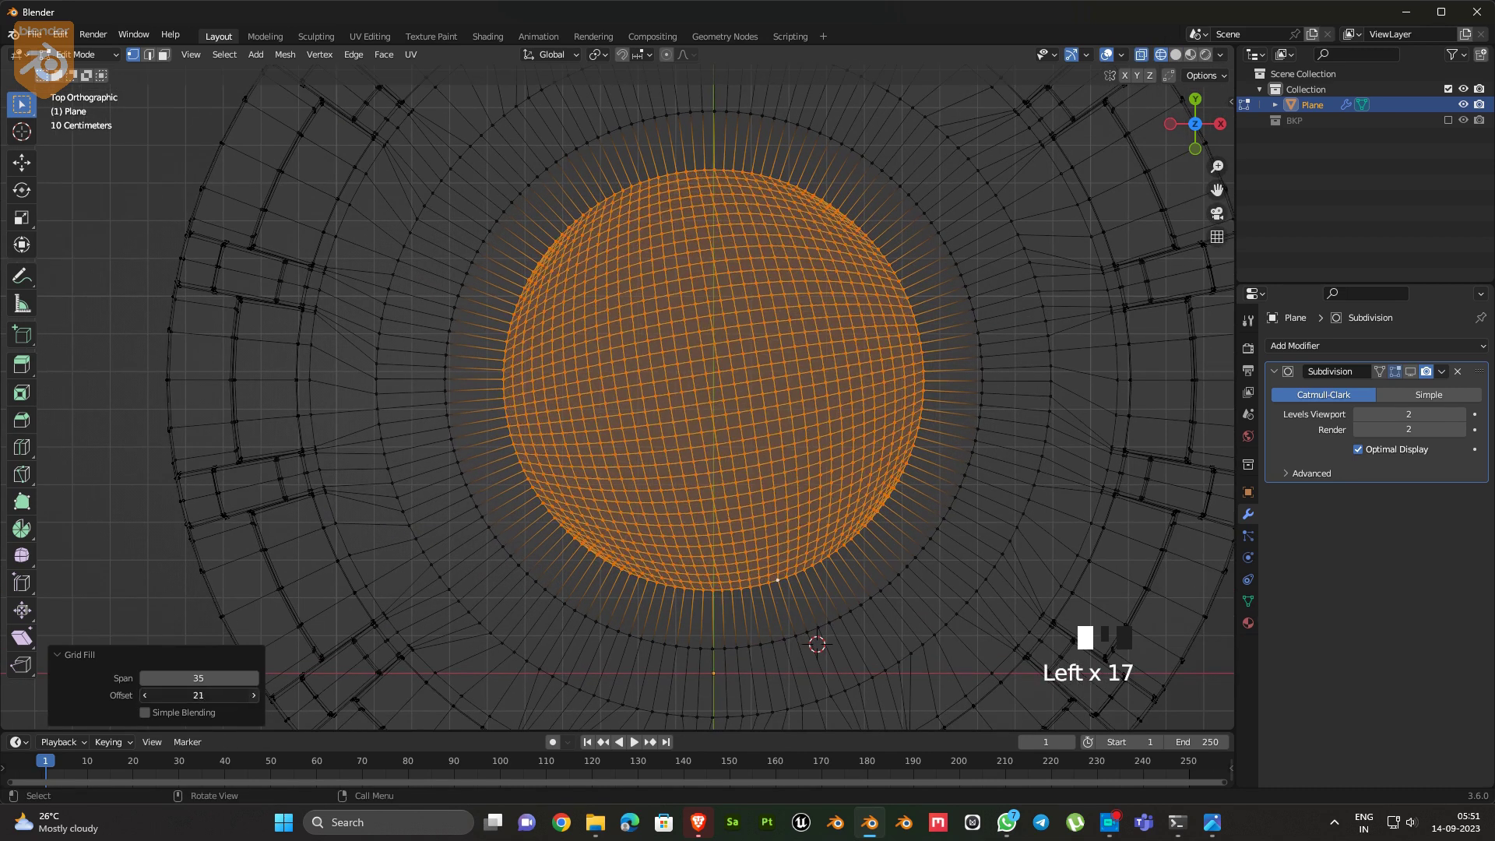
left_click(254, 694)
left_click(252, 695)
left_click(252, 695)
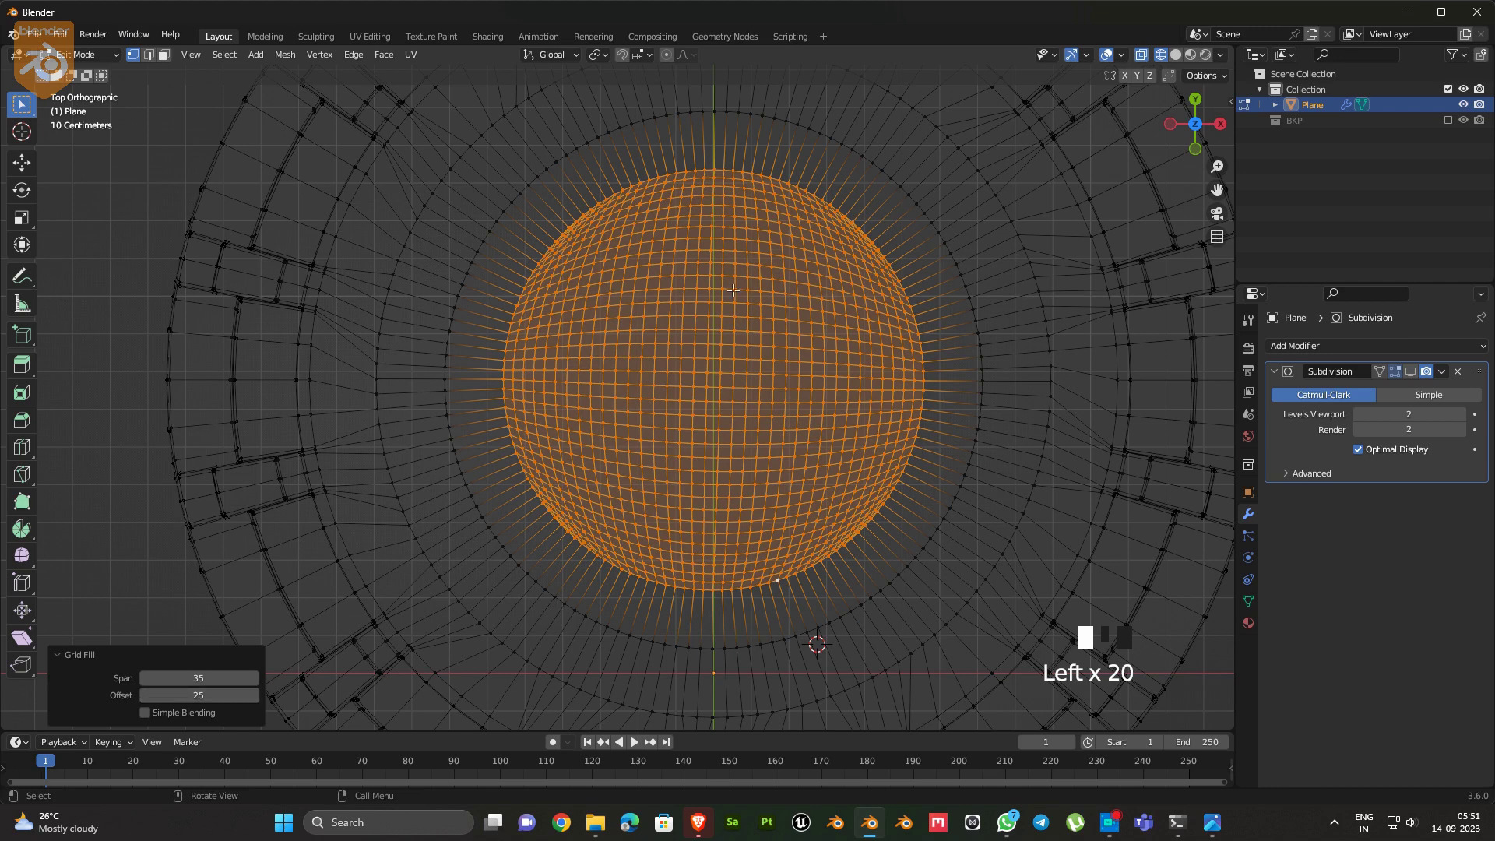
left_click(144, 678)
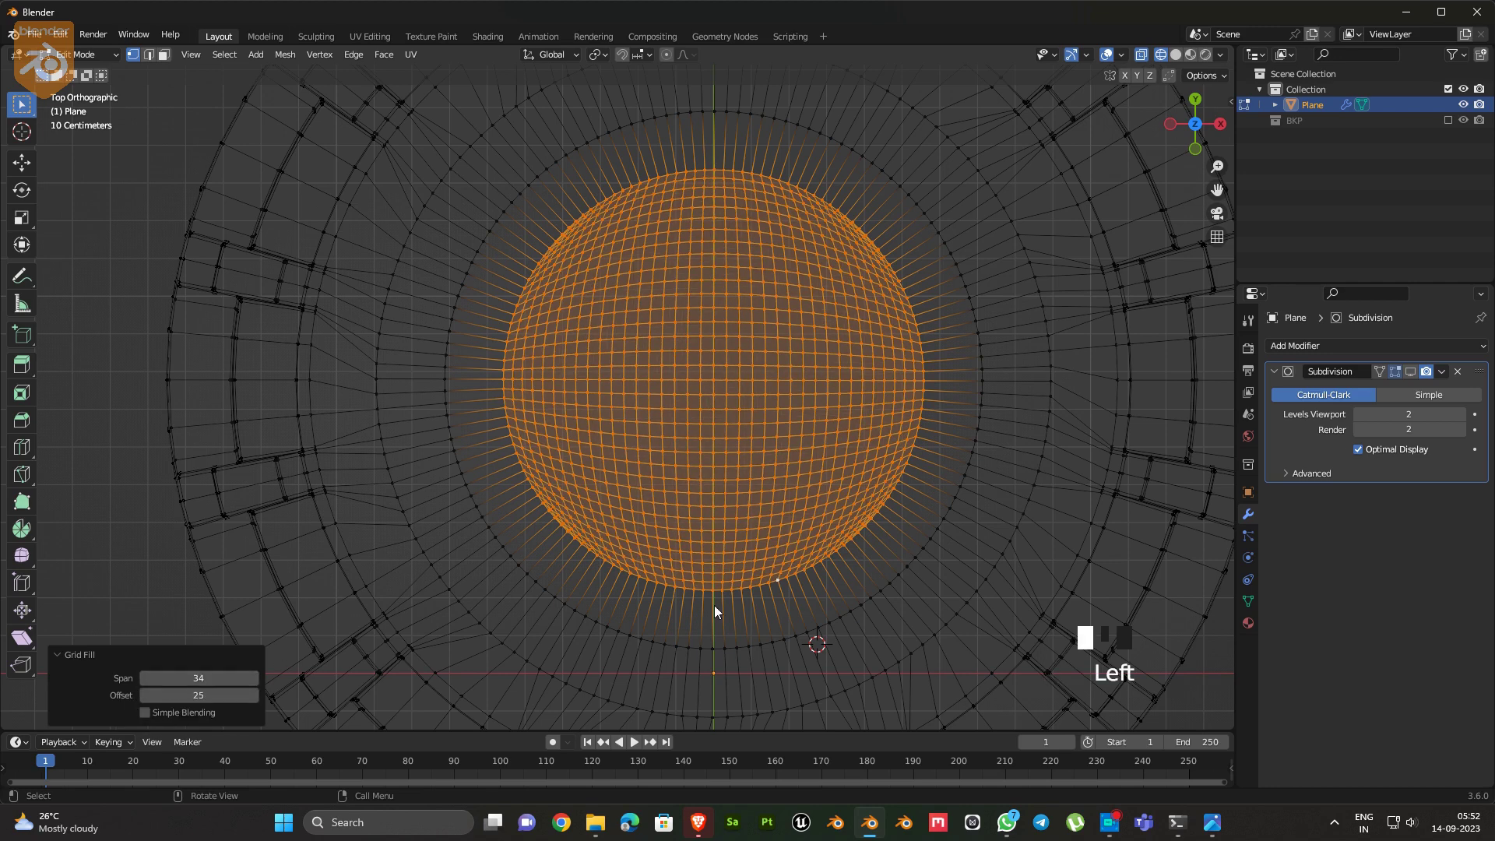
Bevel the concentric edge loops at the base's outer rim and around its recess
middle_click_drag(929, 380, 820, 332)
key("2")
left_click(836, 247)
scroll(877, 242, "up", 3)
middle_click_drag(903, 150, 704, 220, "shift")
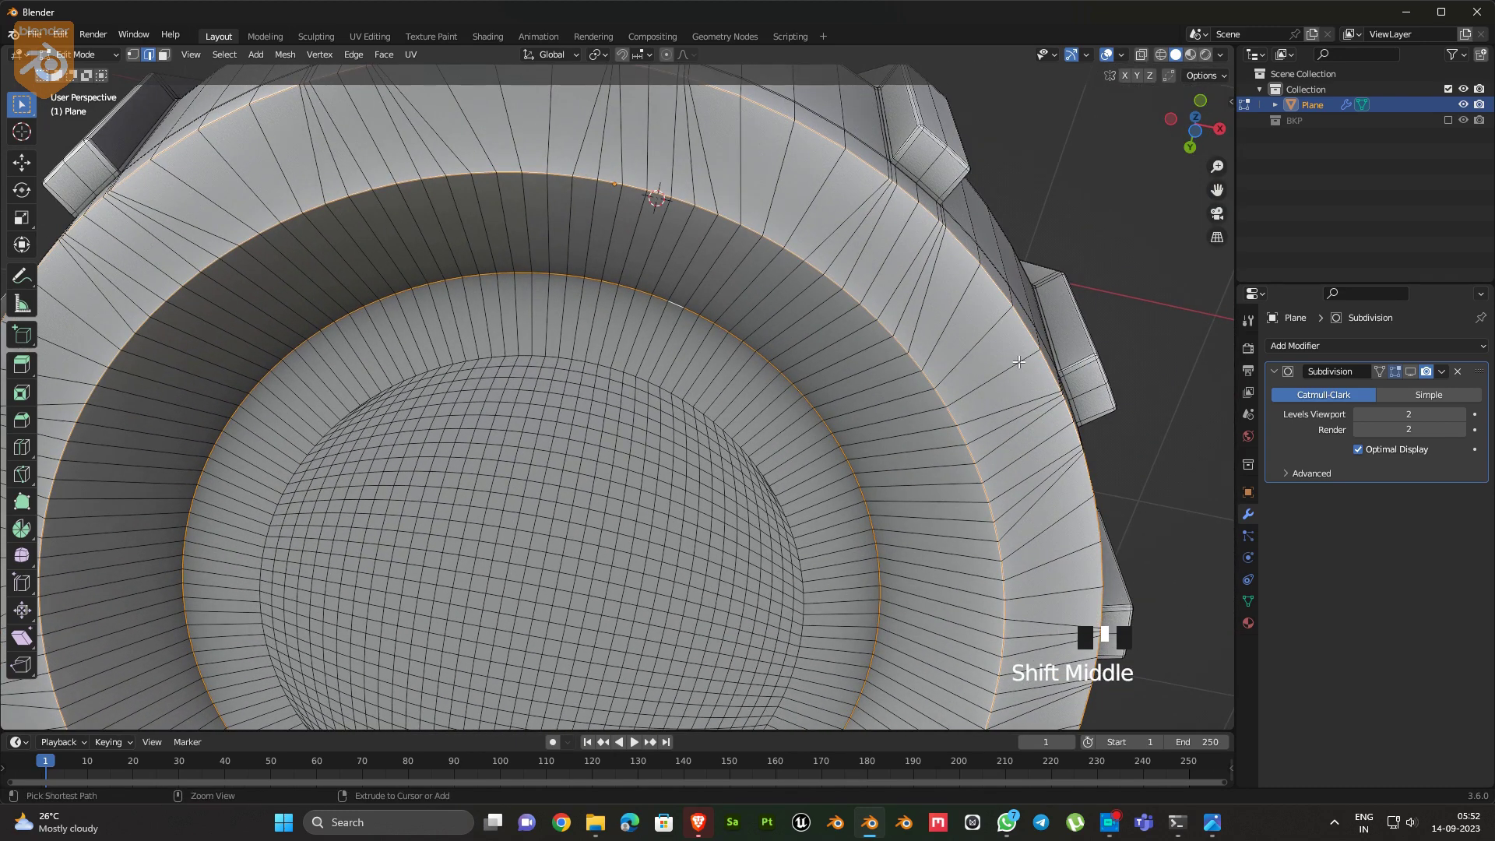
key("ctrl+b")
left_click(1022, 363)
Extrude the open top edge loop and scale it inward to about 0.91 to give the rim thickness
middle_click_drag(1022, 364, 728, 358)
scroll(934, 373, "down", 2)
middle_click_drag(1020, 397, 1033, 421, "shift")
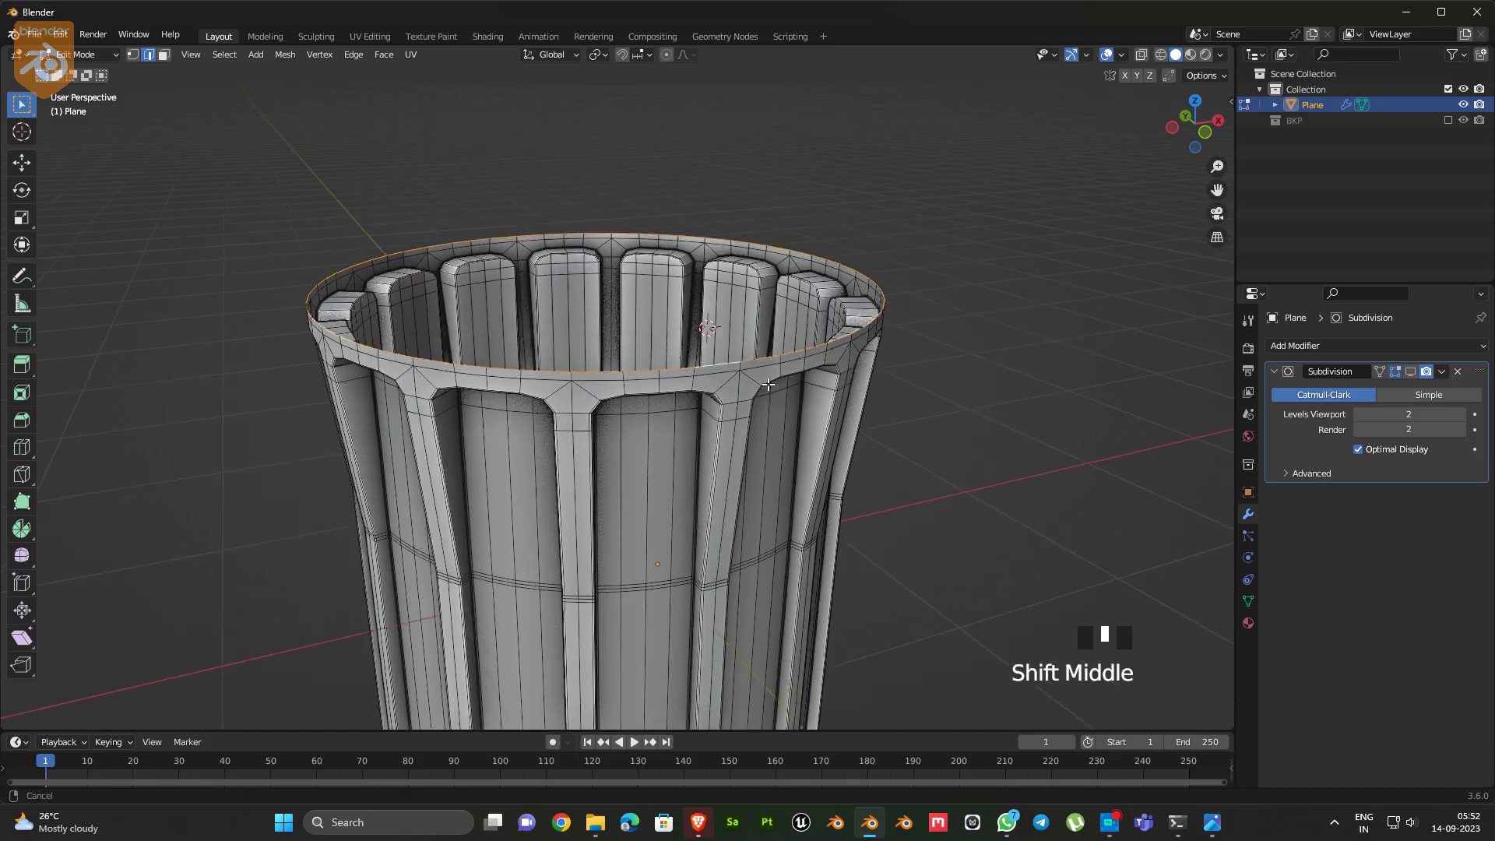
scroll(1033, 420, "up", 1)
key("e")
right_click(1032, 420)
key("s")
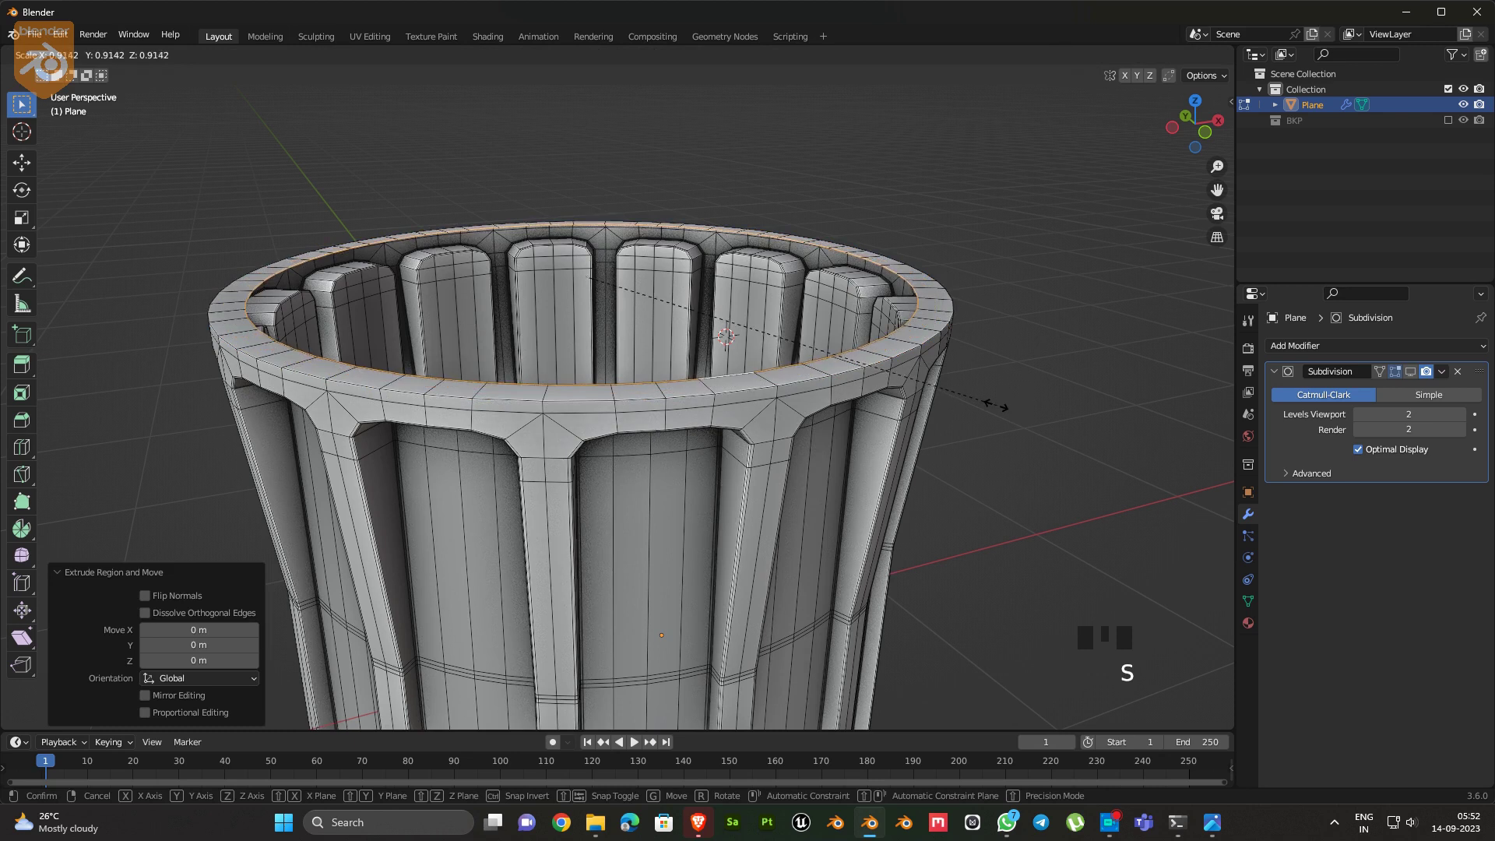
left_click(994, 404)
Bevel the top rim's outer edge loop with a width of about 0.0193 m and 2 segments
scroll(994, 404, "up", 2)
double_click(951, 365)
key("ctrl+b")
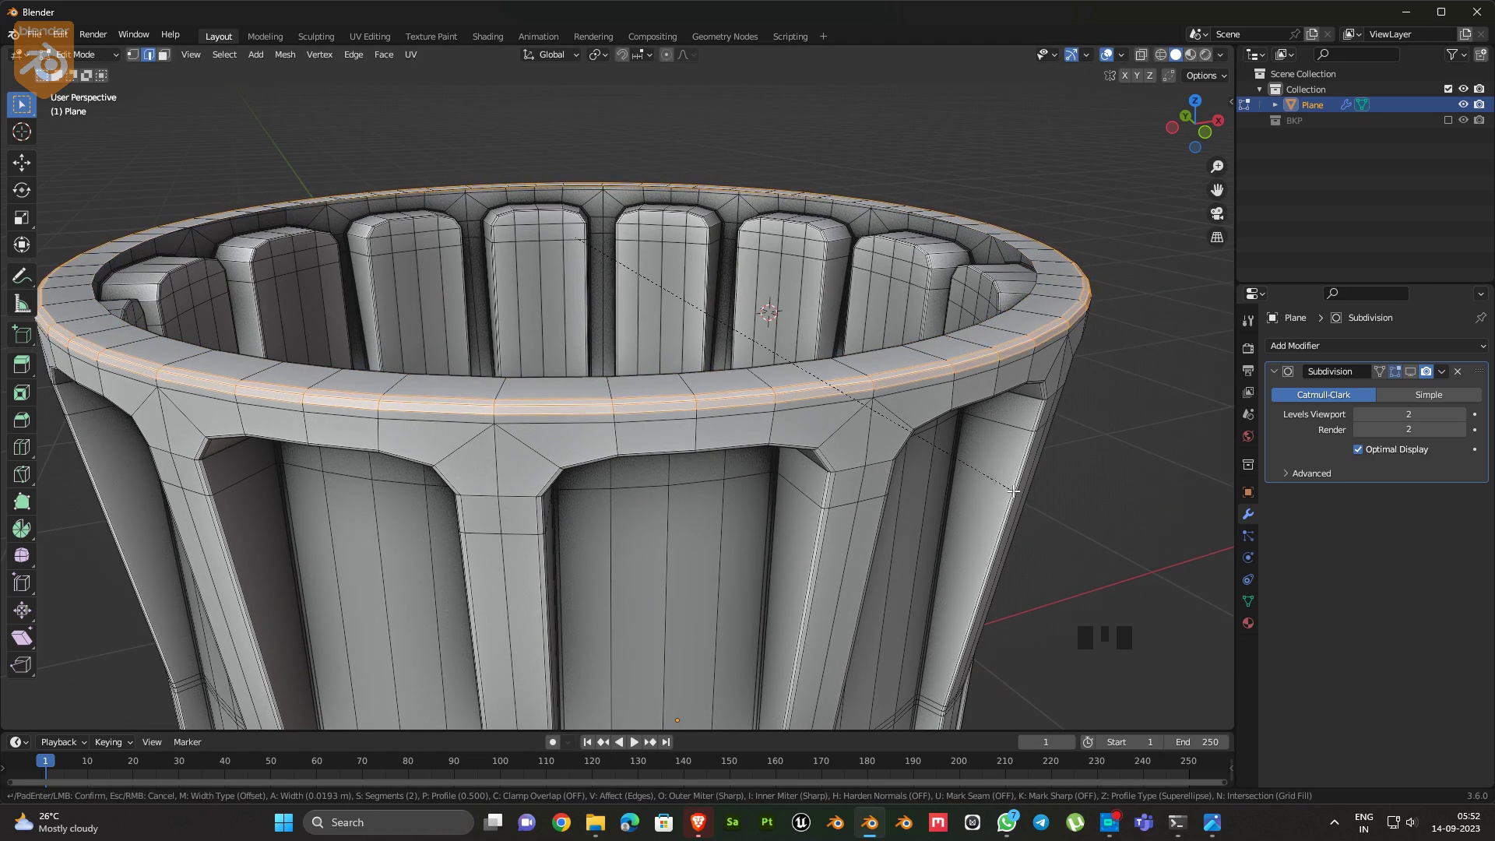
left_click(1013, 491)
Duplicate an edge loop from the top rim's outer bevel and scale the copy slightly outward to about 1.017
left_click(825, 387)
key("shift+d")
right_click(984, 409)
key("s")
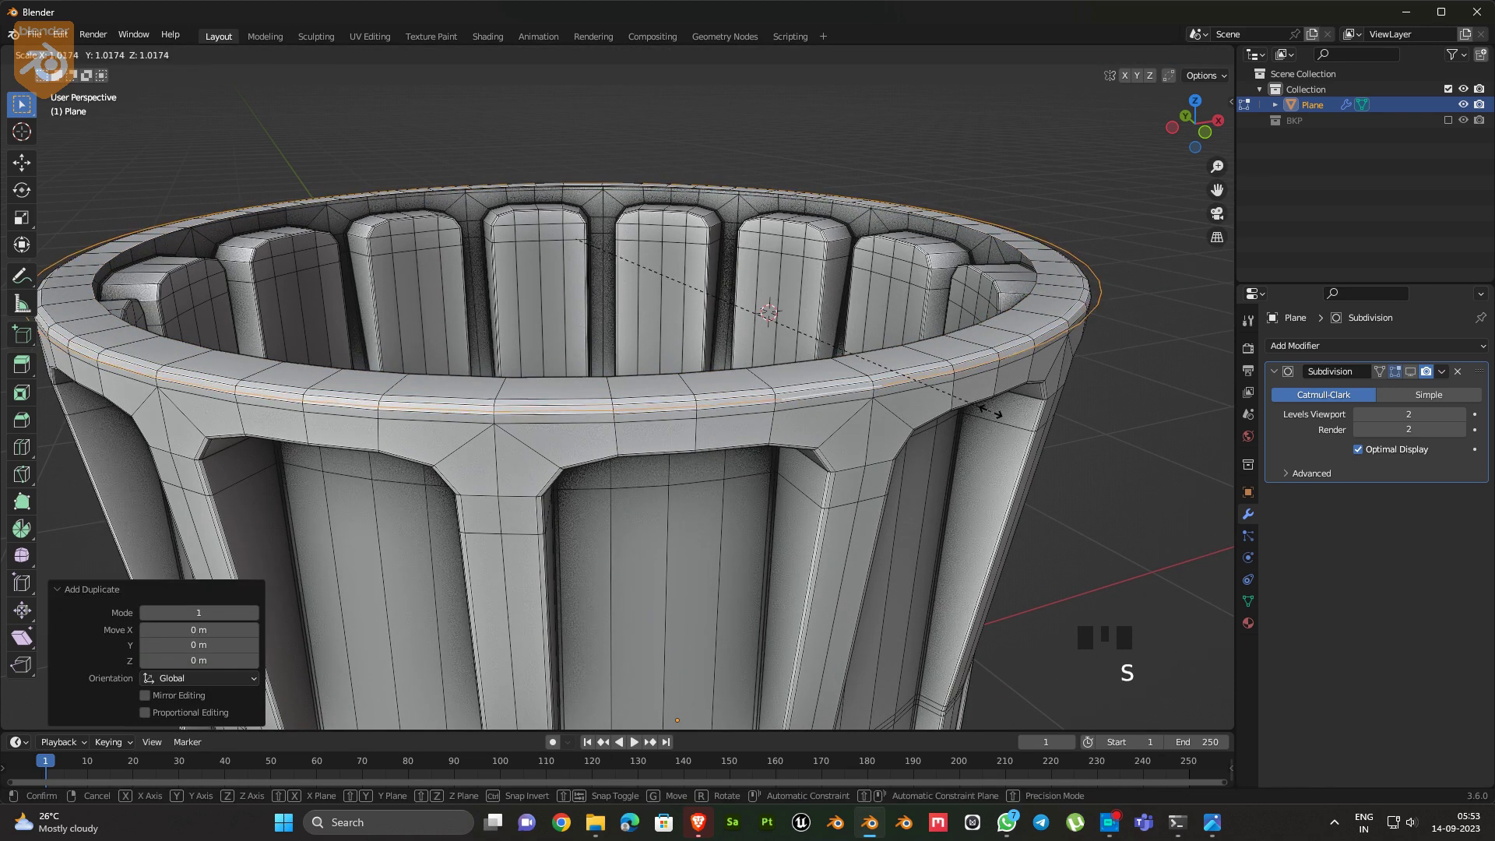
left_click(983, 316)
Round the duplicated rim loop with LoopTools Circle and scale it by 1.004
right_click(983, 316)
mouse_move(993, 287)
left_click(1052, 299)
key("1")
middle_click_drag(1018, 368, 1021, 315)
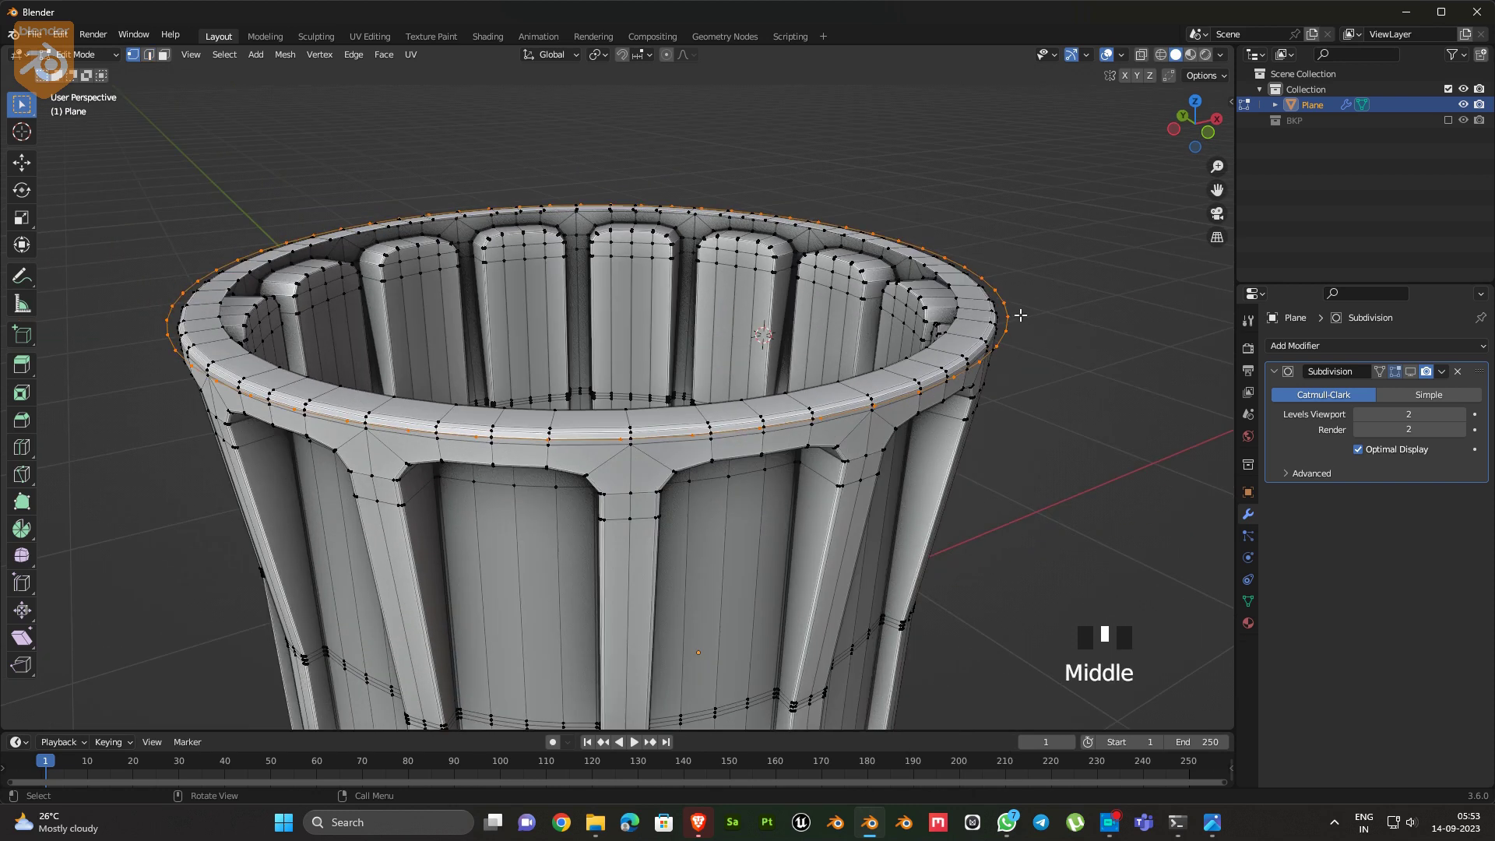
key("s")
left_click(1051, 353)
scroll(1007, 381, "down", 2)
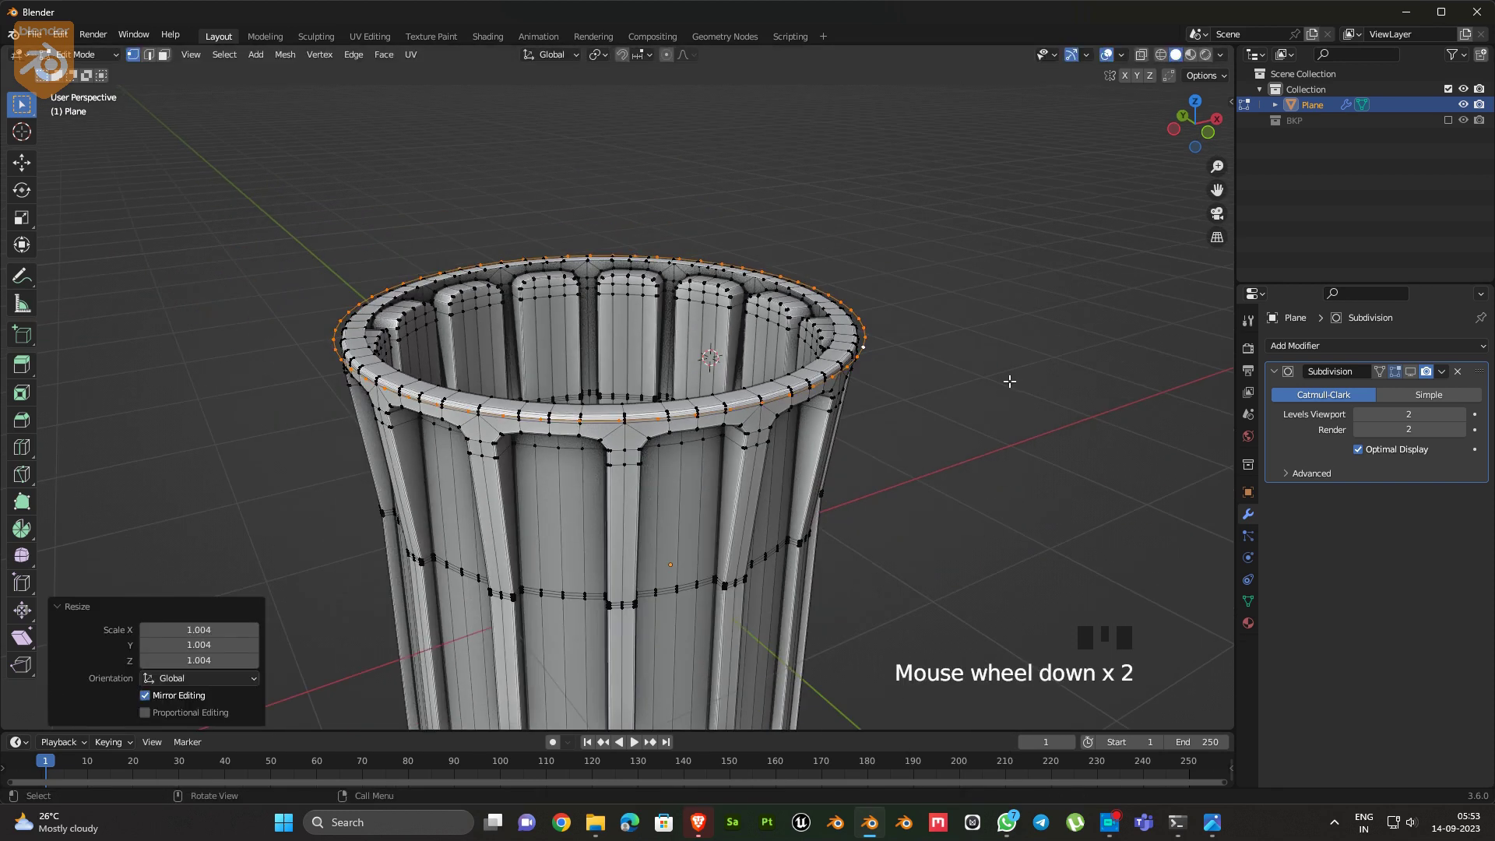
Extrude the duplicated rim loop straight up along Z to form a tall cylindrical cap wall
key("e")
right_click(1007, 380)
key("g")
key("z")
left_click(1016, 191)
Extrude the cap wall's top edge loop and scale it inward to about 0.71
scroll(854, 317, "down", 4)
middle_click_drag(825, 362, 991, 437)
key("e")
right_click(992, 438)
key("s")
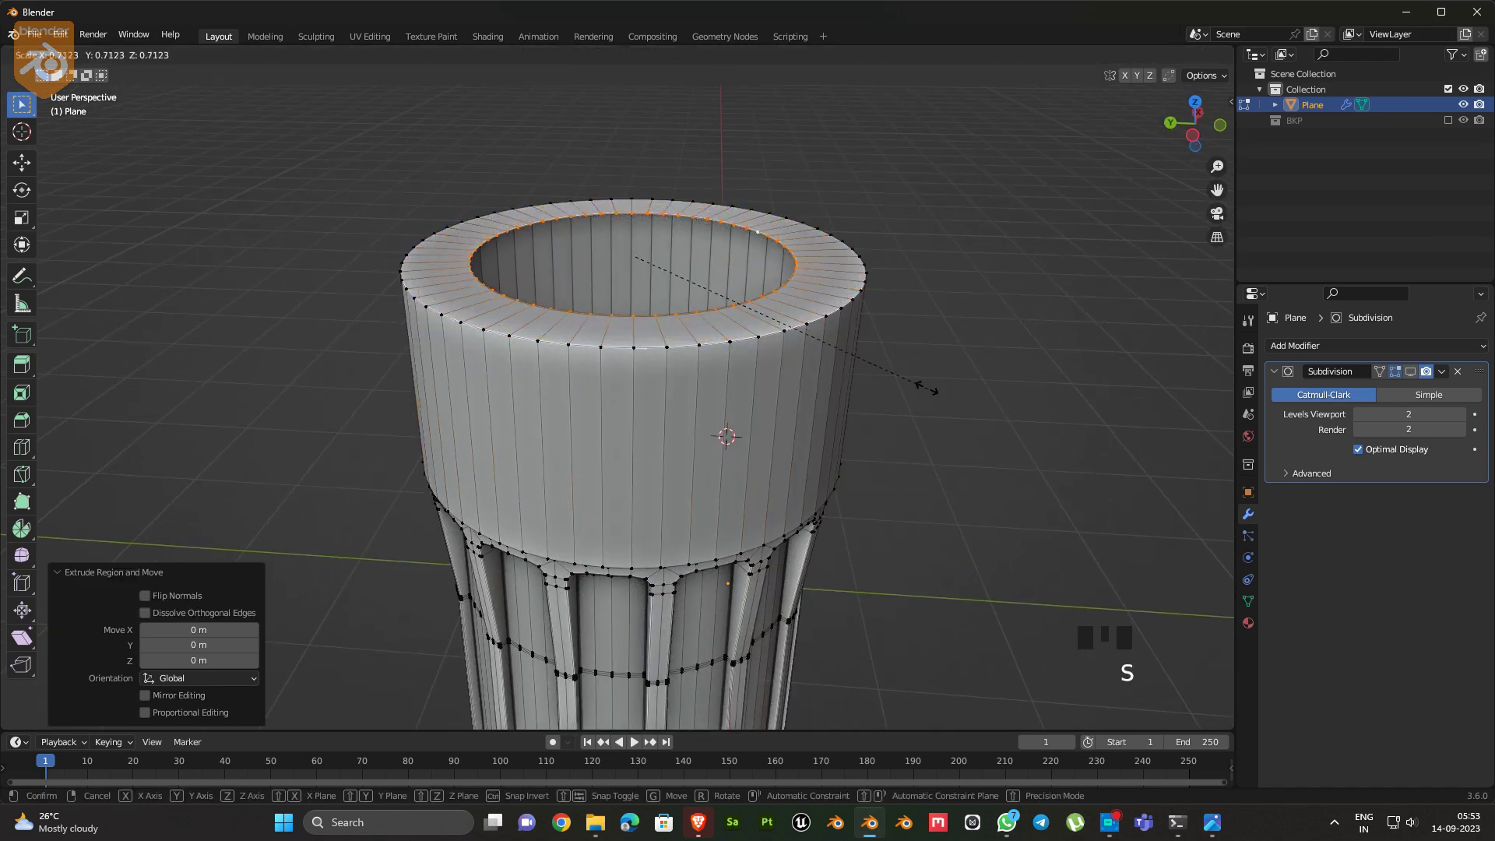
left_click(909, 377)
Close the cap's top opening with Grid Fill, using a span of 14 and an offset of -1
middle_click_drag(910, 378, 868, 427)
key("ctrl+f")
left_click(868, 424)
key("KP_7")
middle_click_drag(276, 715, 257, 718, "shift")
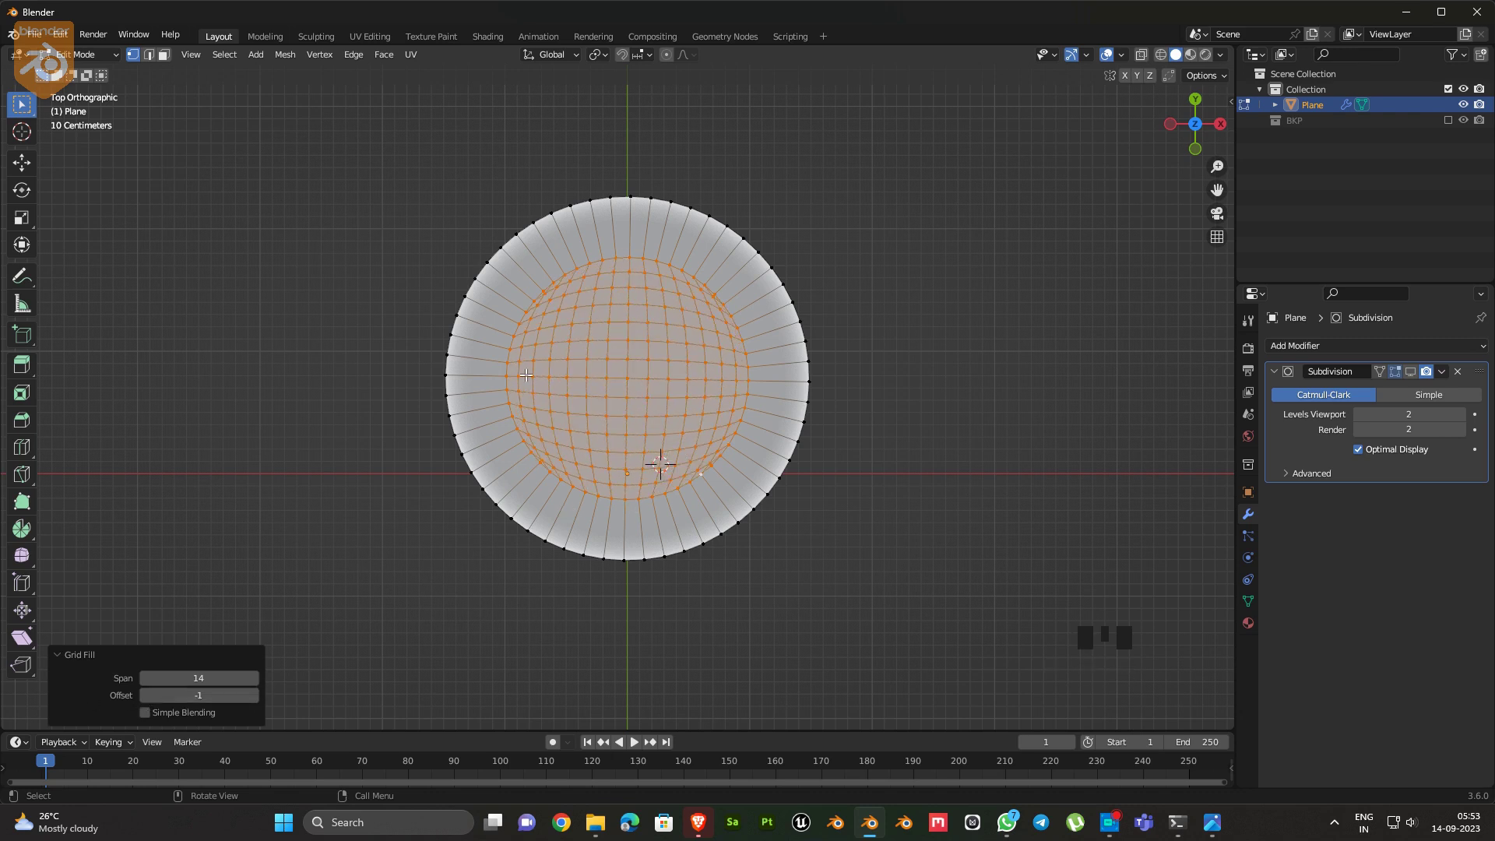
middle_click_drag(526, 374, 549, 257)
middle_click_drag(549, 257, 785, 459, "ctrl")
left_click(738, 343, "alt")
key("ctrl+b")
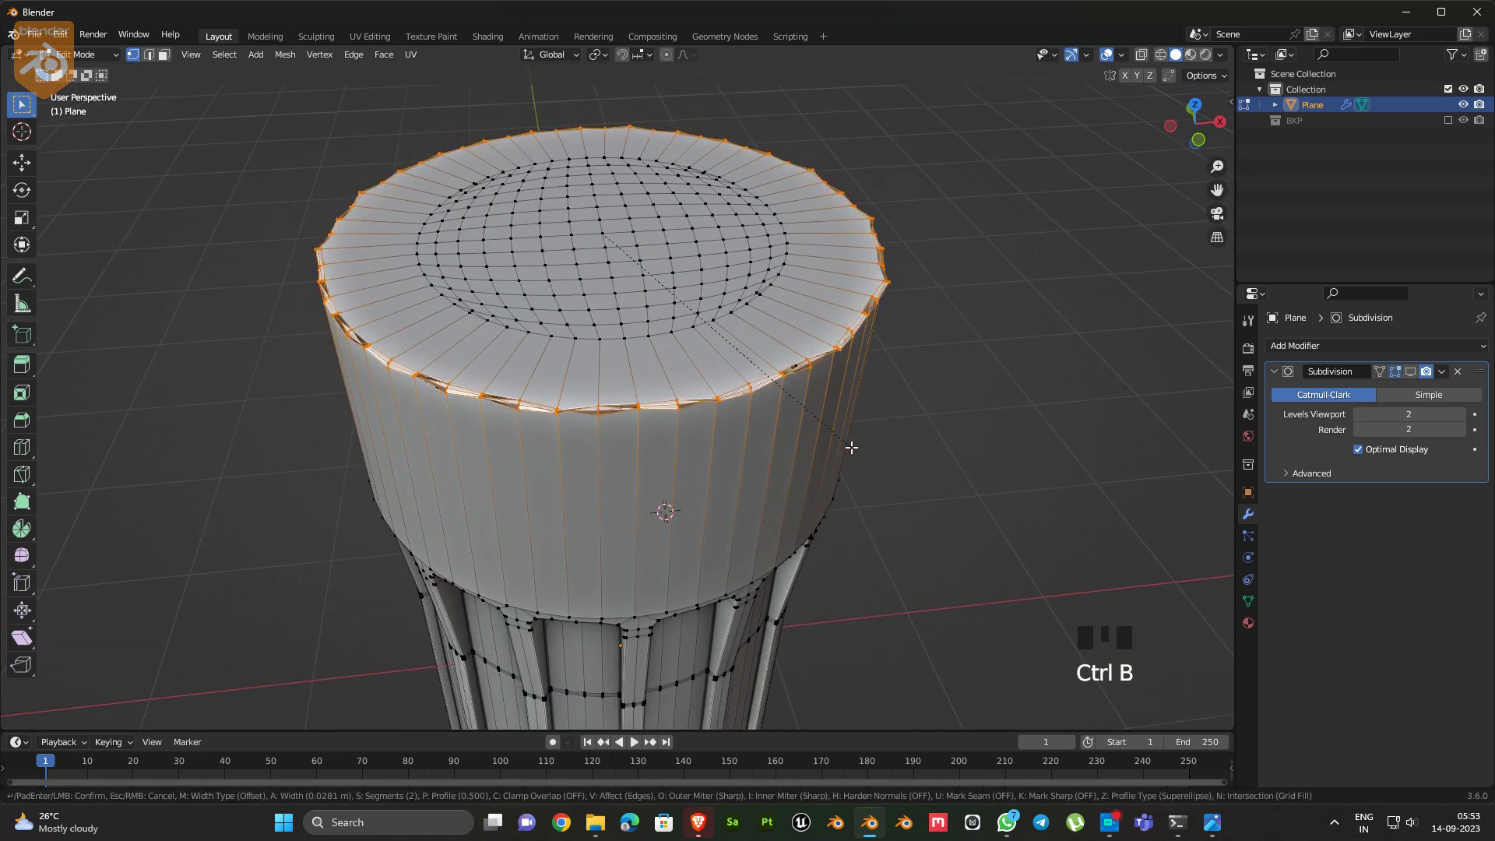
right_click(851, 447)
Turn on the Face Orientation overlay and recalculate the normals of the whole mesh to face outward
key("a")
left_click(844, 333)
left_click(1121, 54)
left_click(1025, 369)
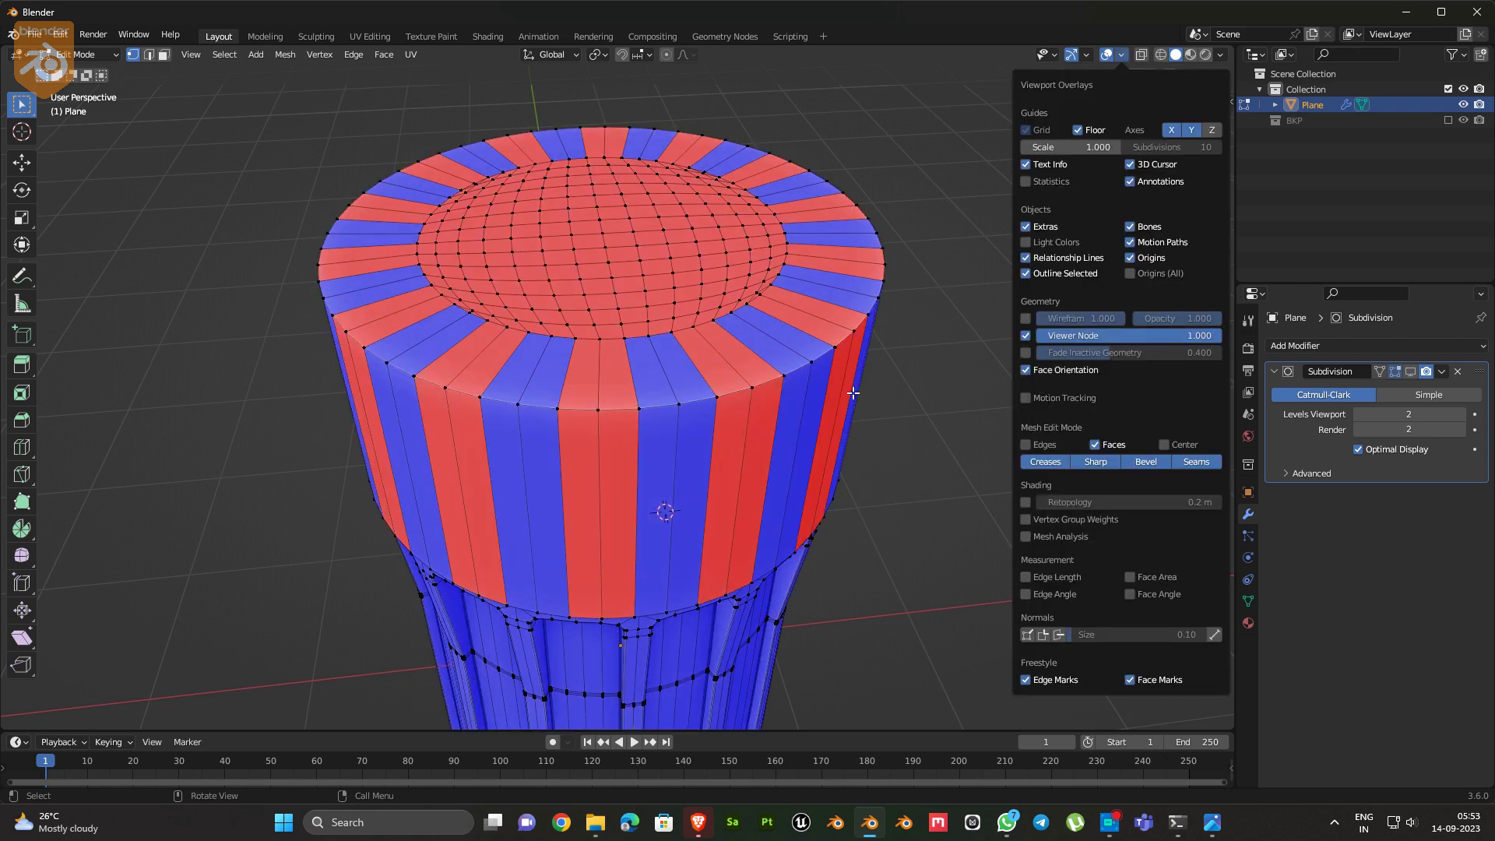
key("a")
key("shift+n")
Turn off the Face Orientation overlay and bevel the cap's top outer edge loop with 2 segments, about 0.035 m wide
left_click(716, 397, "alt+shift")
left_click(1121, 55)
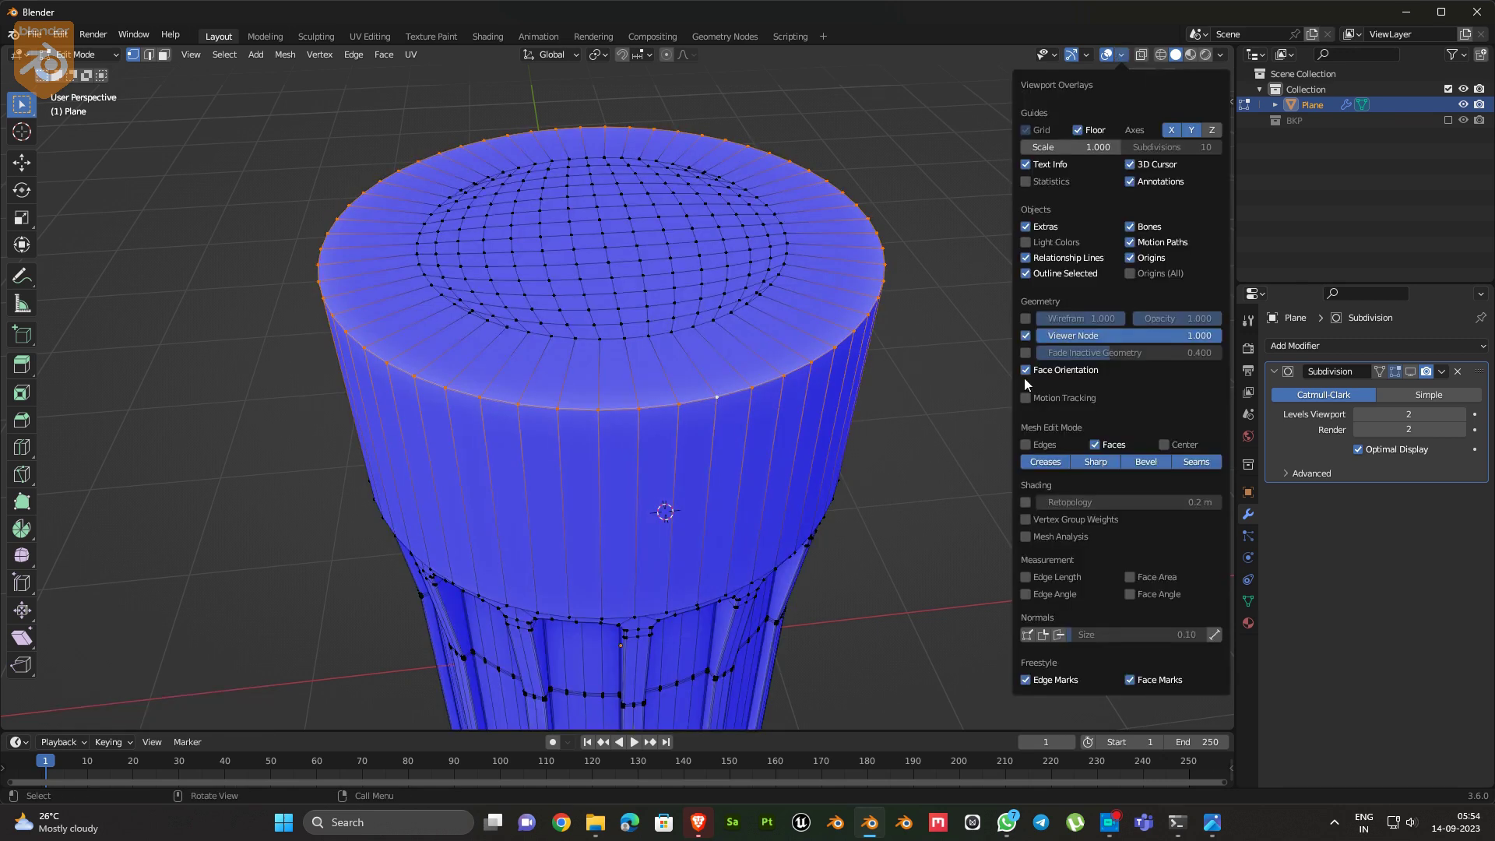
left_click(1025, 372)
middle_click_drag(880, 467, 866, 430, "ctrl")
key("ctrl+b")
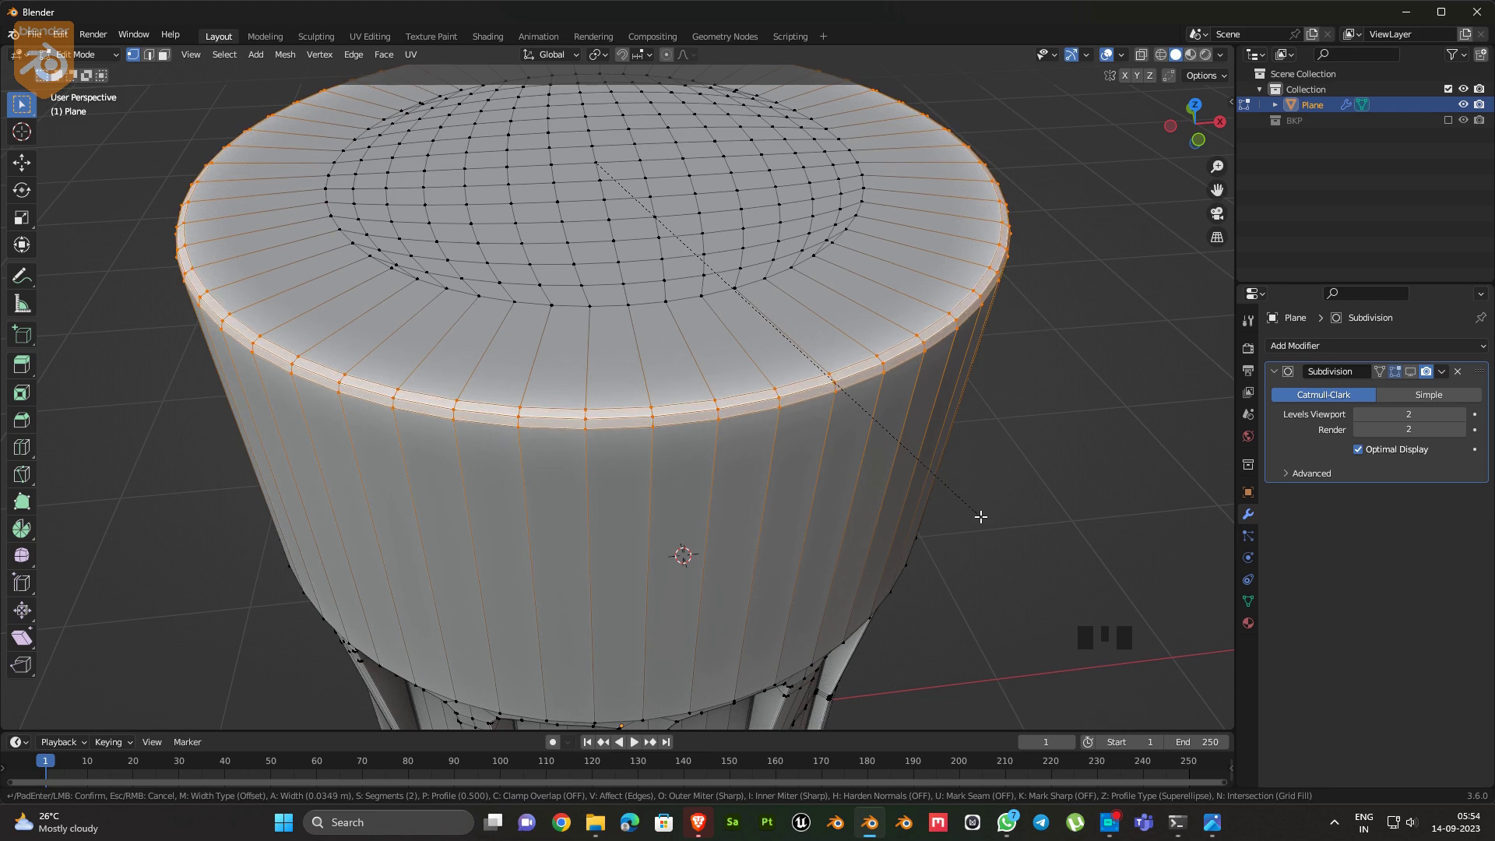
left_click(979, 518)
Extrude the cap's bottom edge loop and scale it inward to form a lip over the bottle's rim
middle_click_drag(979, 518, 946, 373)
middle_click_drag(946, 374, 934, 436, "shift")
scroll(895, 451, "up", 2)
left_click(864, 462, "alt+shift")
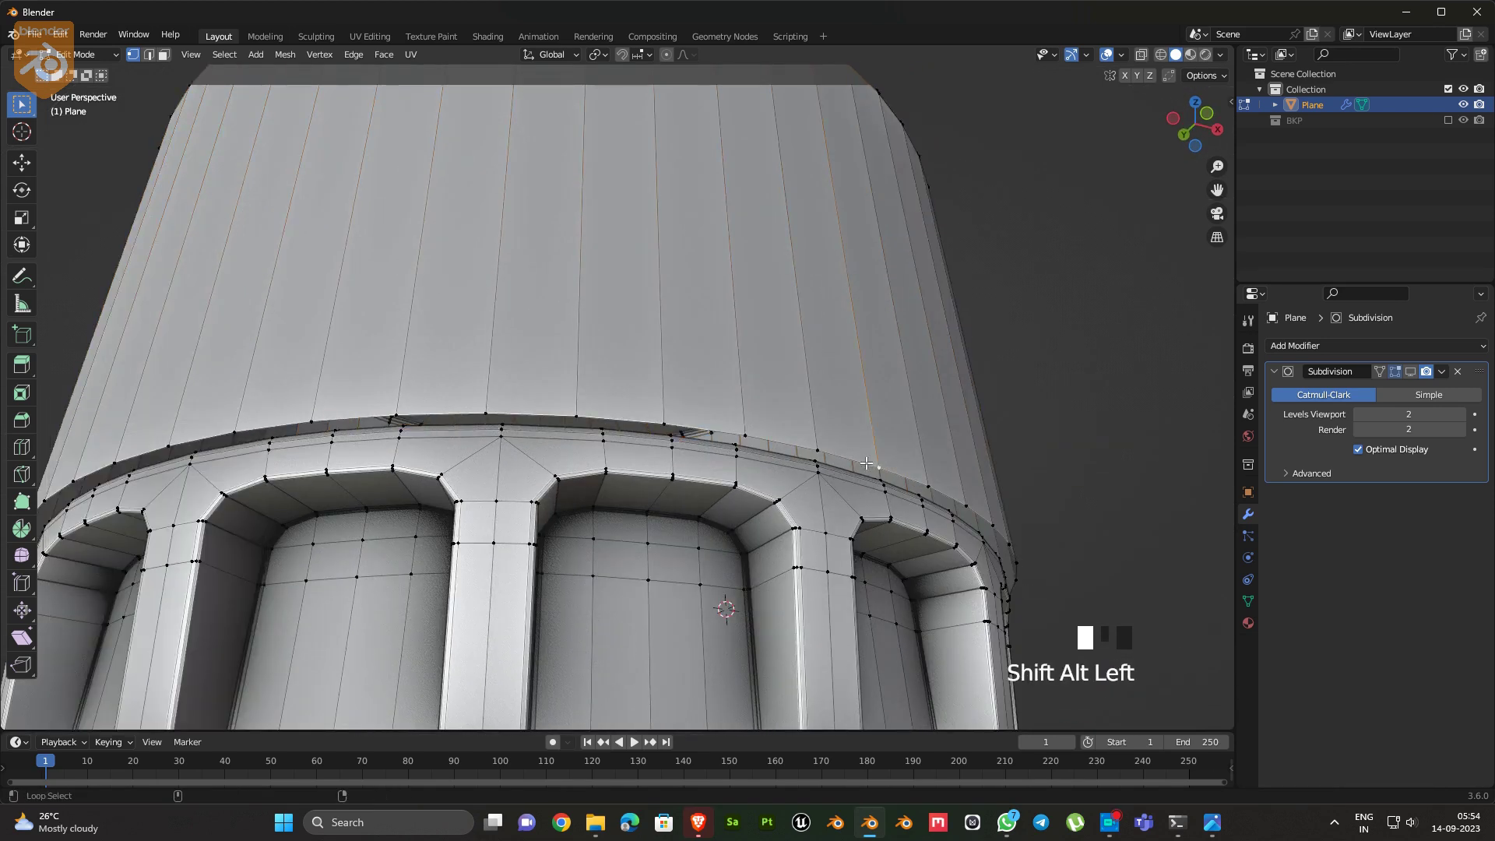
key("e")
right_click(1045, 514)
key("s")
left_click(1035, 506)
Bevel the cap's bottom outer edge loop with 2 segments, about 0.03 m wide
left_click(1004, 476, "alt+shift")
key("ctrl+b")
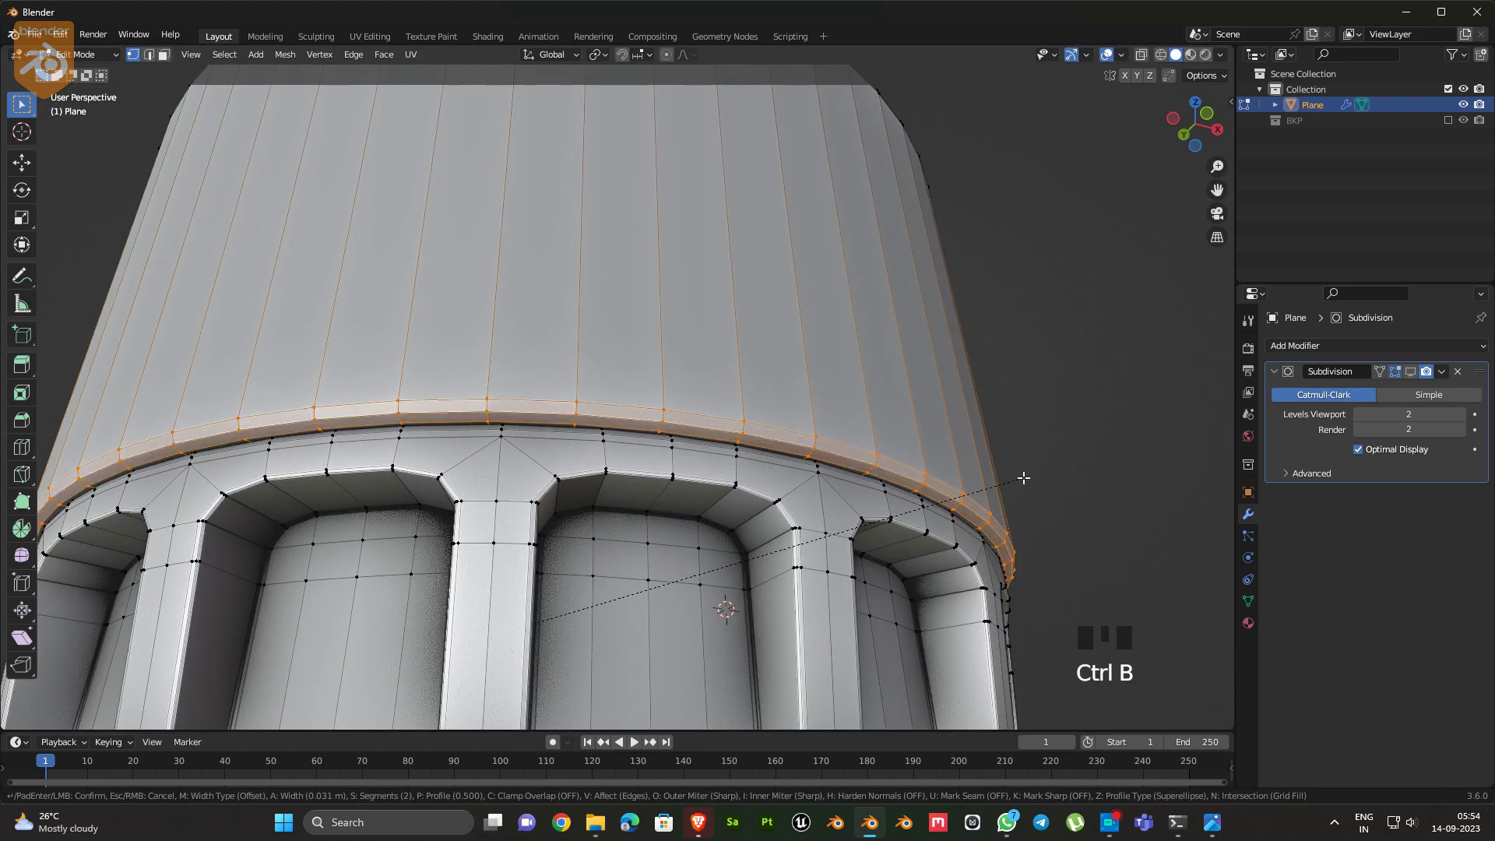
left_click(1039, 477)
Scale the edge loop at the cap's lower lip and shift it along Z
middle_click_drag(1039, 477, 967, 421)
left_click(837, 383, "alt")
key("s")
left_click(1054, 434)
scroll(864, 483, "down", 4)
middle_click_drag(864, 482, 802, 412)
key("g")
key("z")
left_click(791, 416)
Bevel an edge loop around the cap's lower lip and return to Object Mode
middle_click_drag(802, 413, 832, 360, "ctrl")
key("2")
left_click(832, 361, "alt+shift")
key("ctrl+b")
left_click(984, 492)
key("Tab")
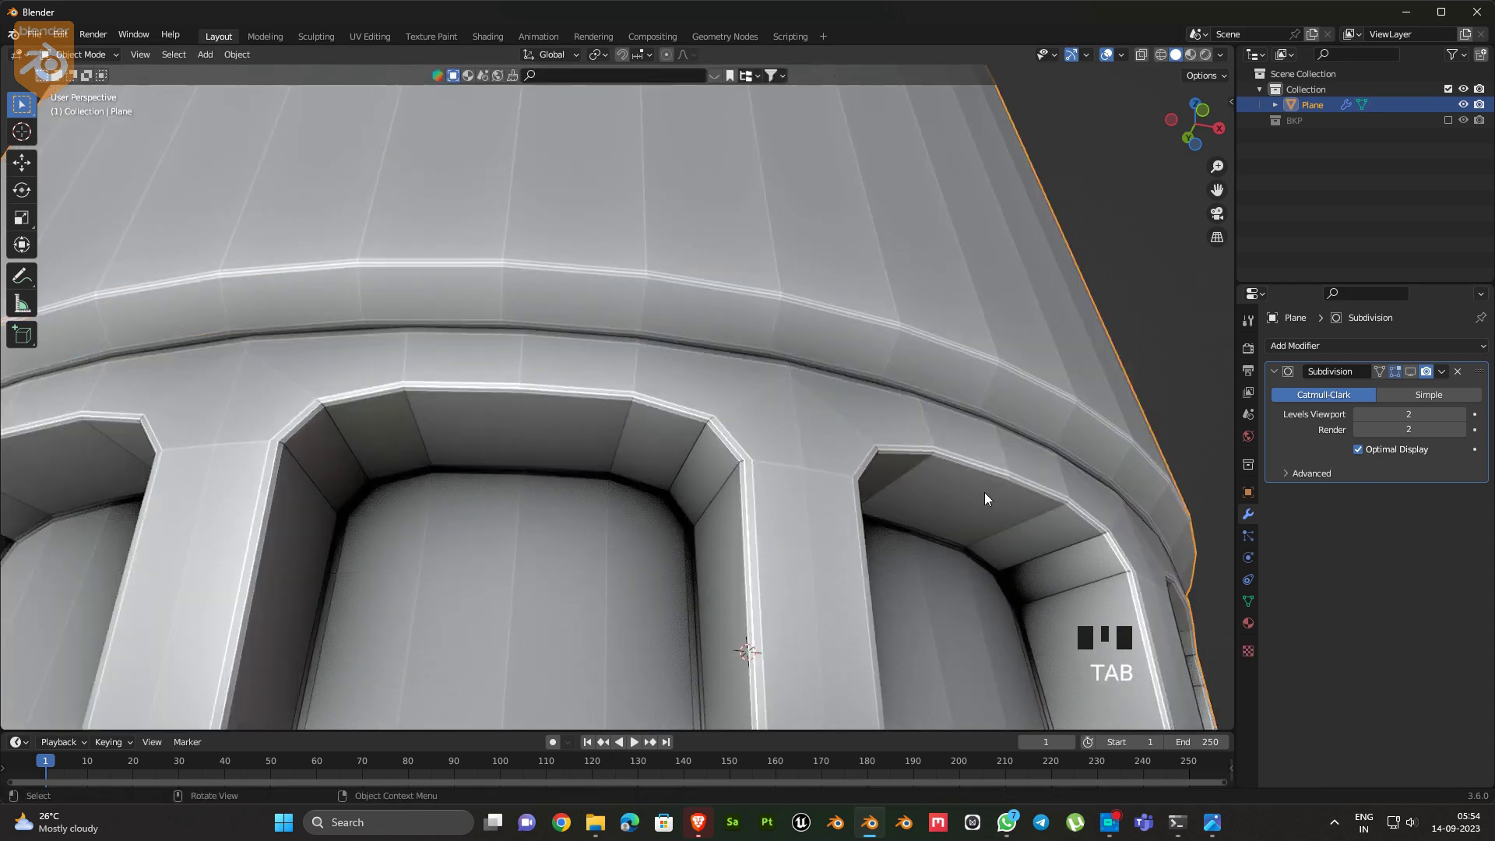
Separate the linked cap geometry into its own object and select the ribbed body in Object Mode
scroll(984, 497, "down", 4)
key("Tab")
left_click(830, 390)
key("l")
key("p")
key("s")
key("Tab")
scroll(830, 390, "down", 3)
left_click(830, 390)
middle_click_drag(830, 390, 819, 502)
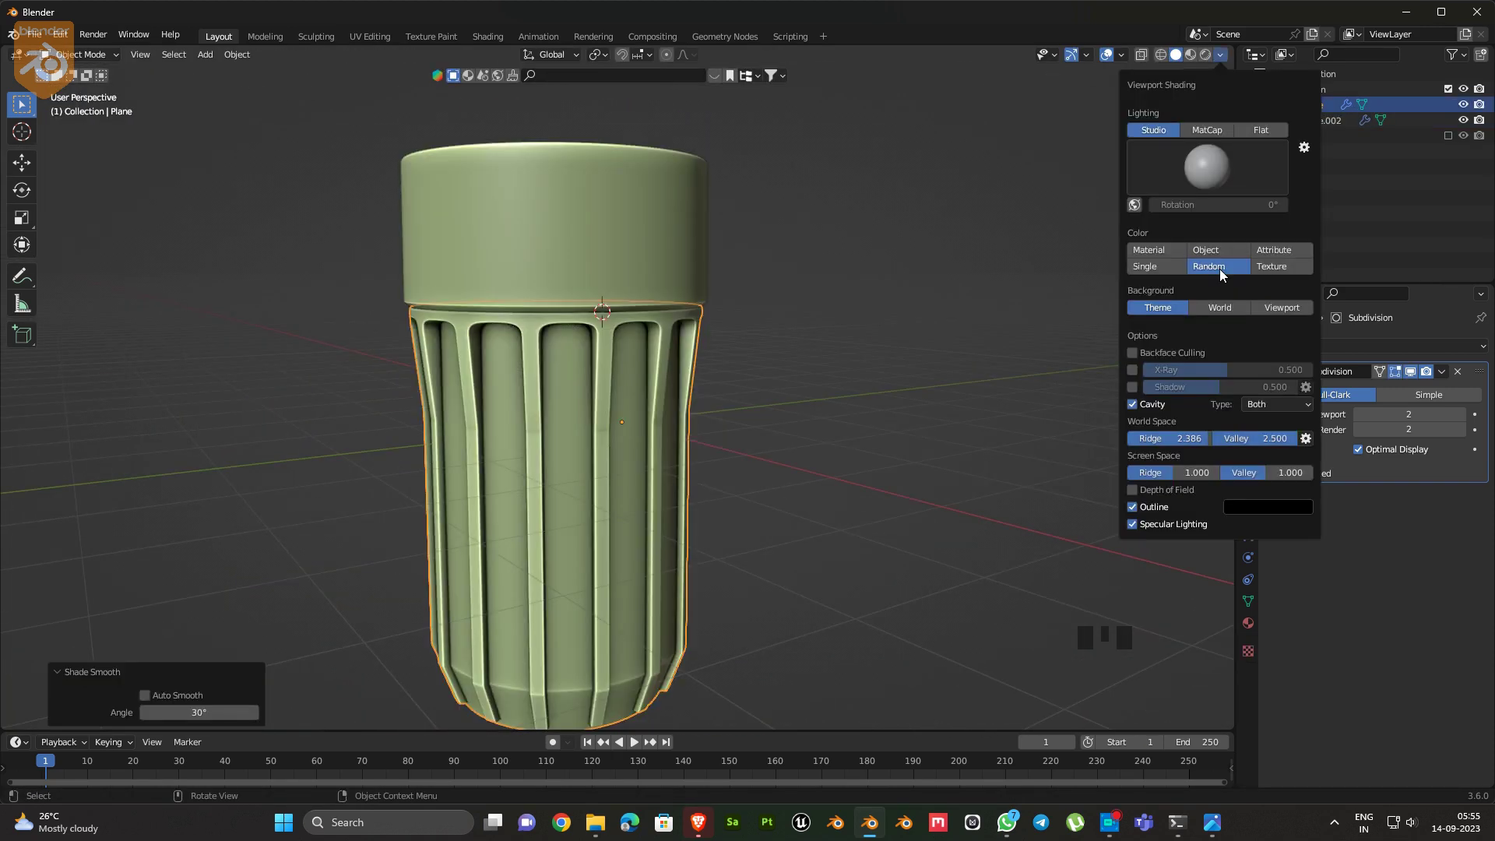
Switch the viewport lighting to MatCap, choose the glossy green matcap, and deselect the body
left_click(1219, 129)
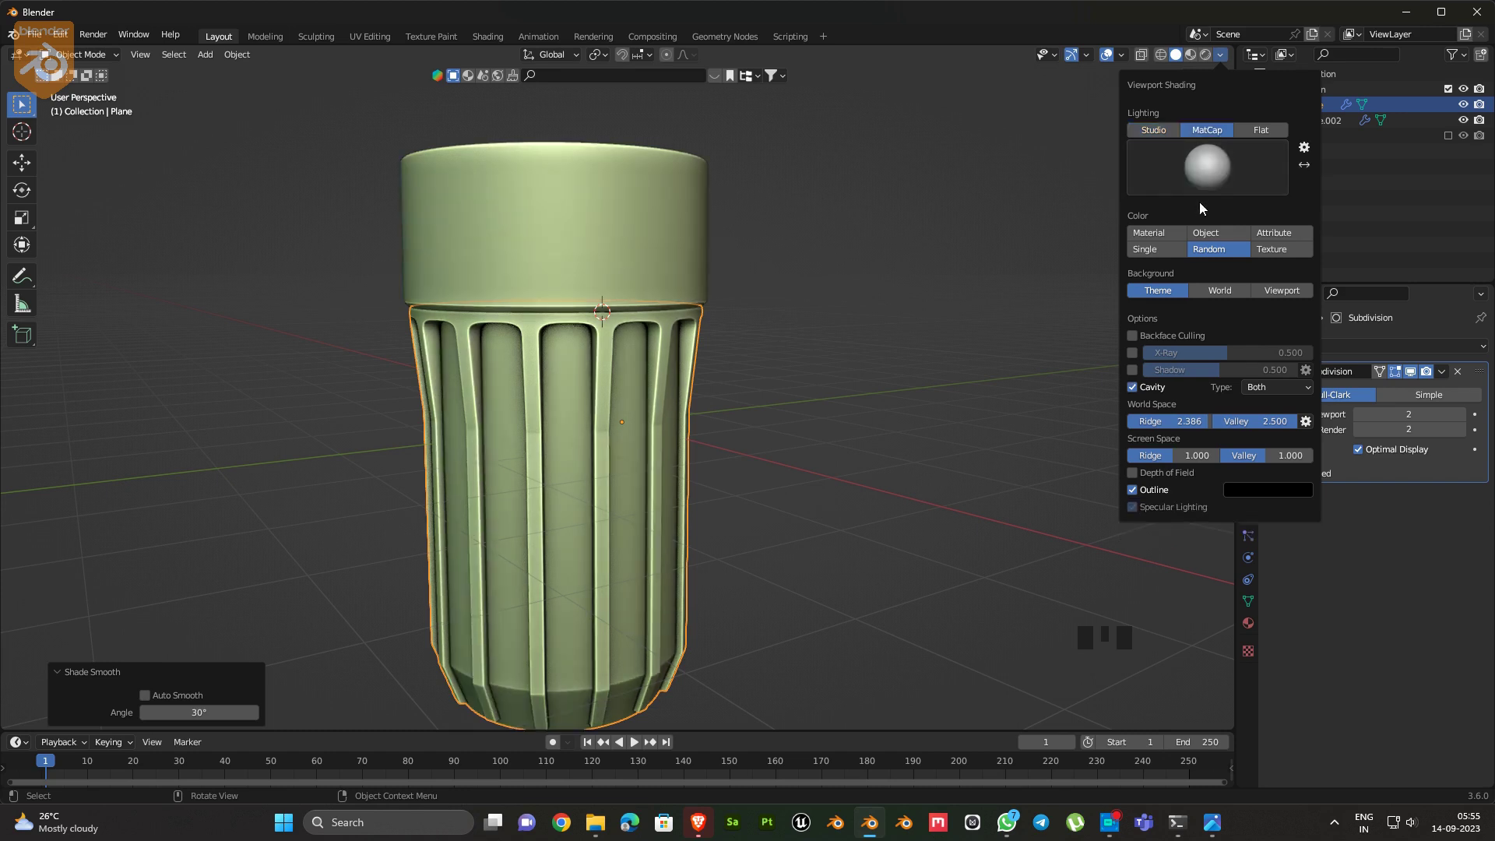
left_click(1221, 162)
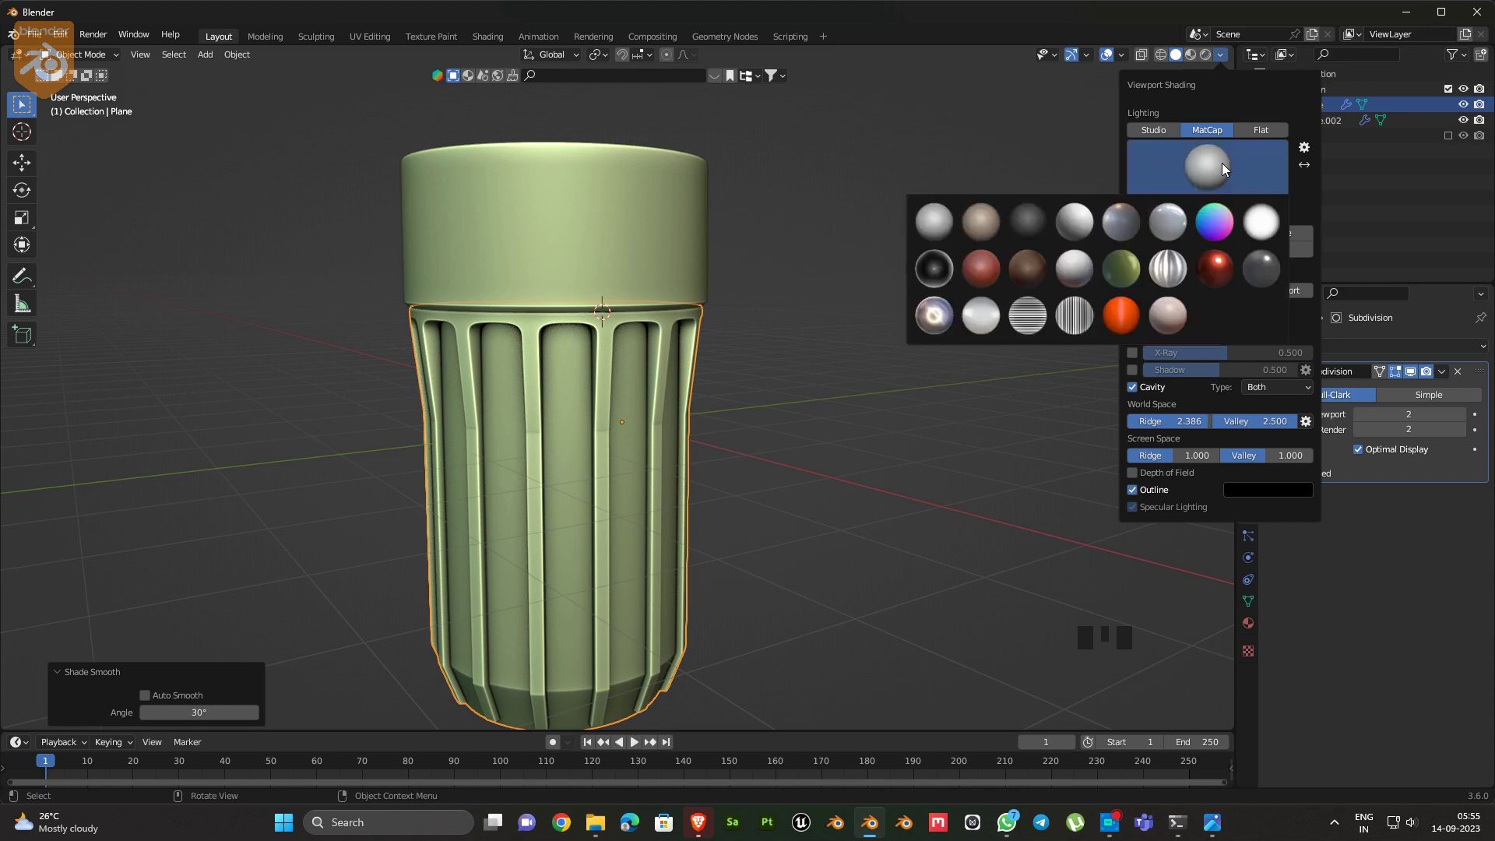
left_click(1127, 277)
left_click(797, 426)
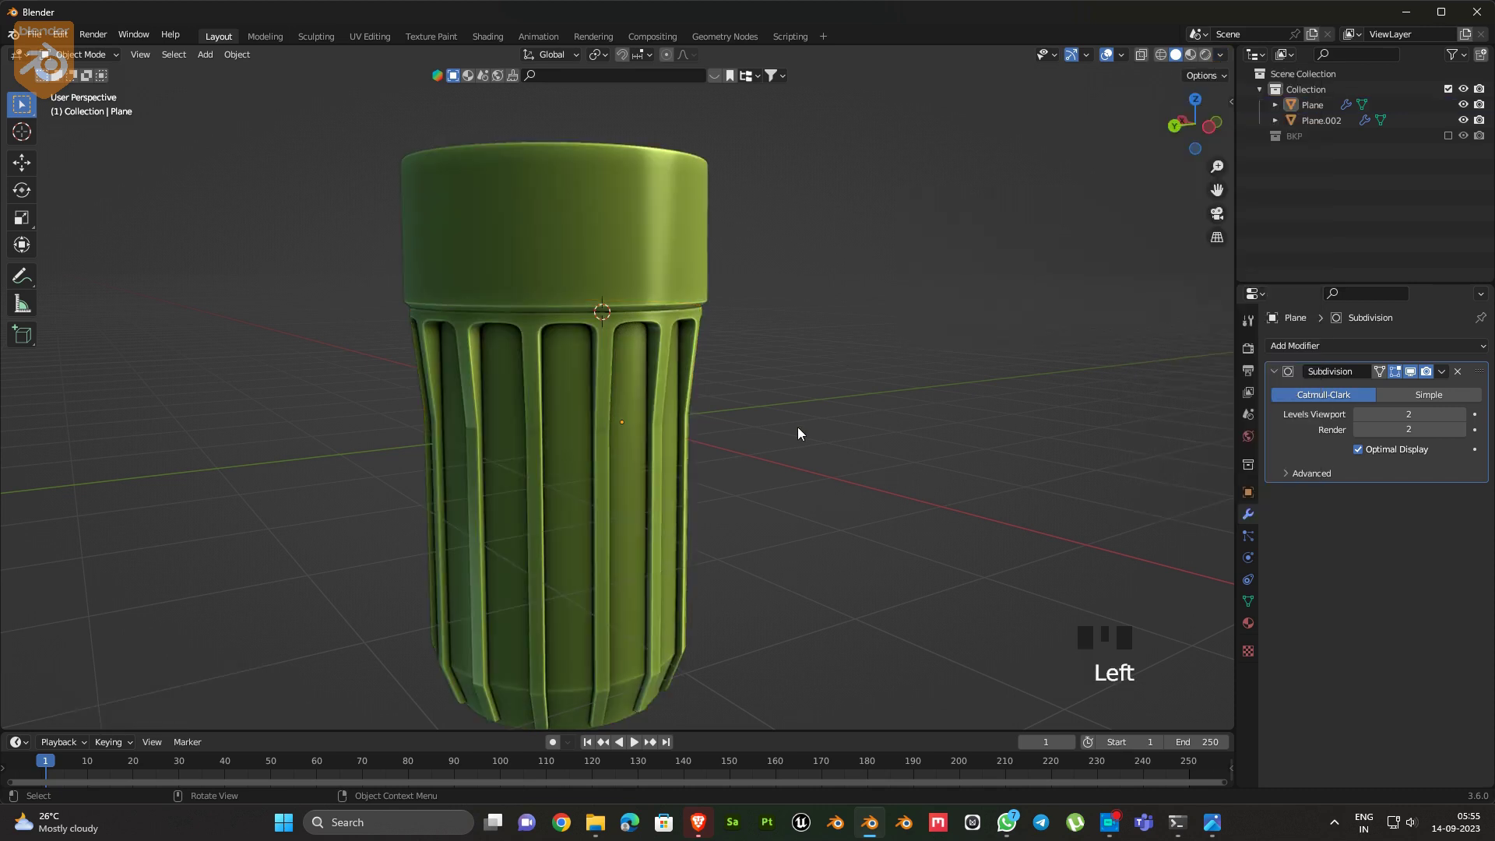
Turn on Wireframe in the ribbed body's Viewport Display settings
middle_click_drag(797, 426, 769, 487)
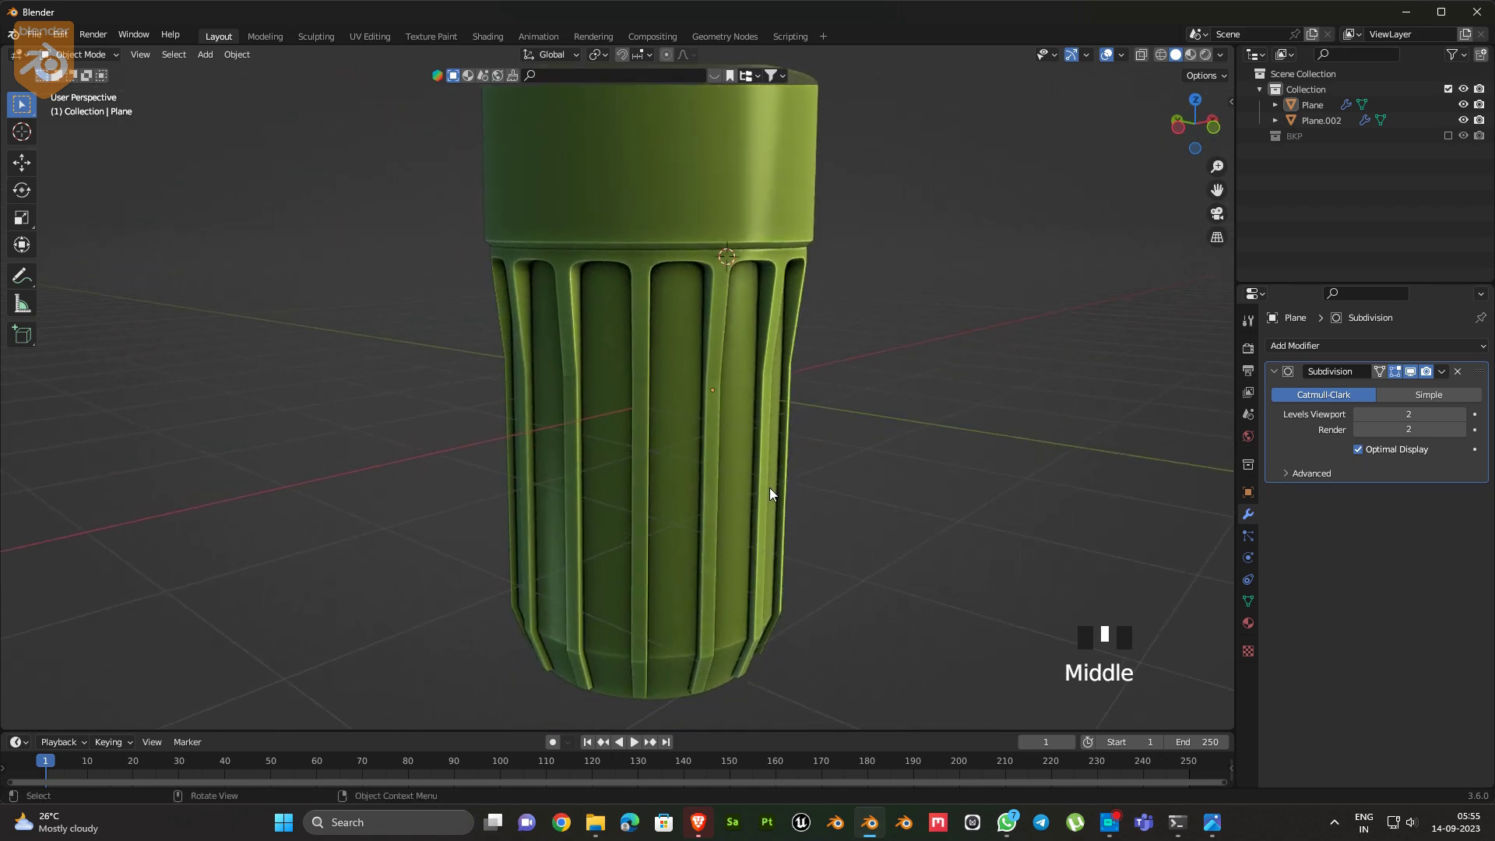
left_click(764, 476)
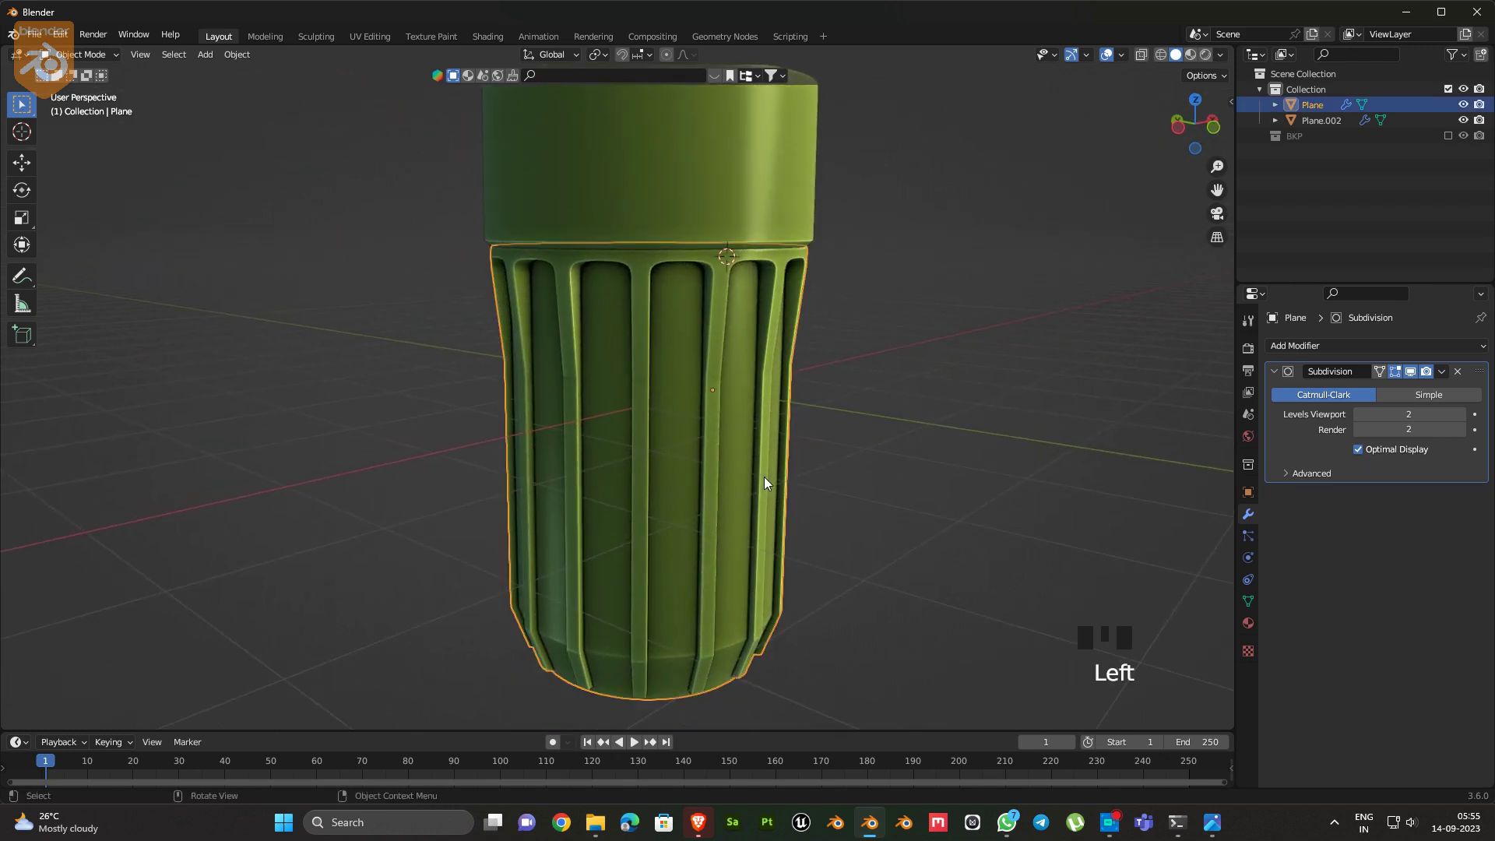
left_click(1247, 493)
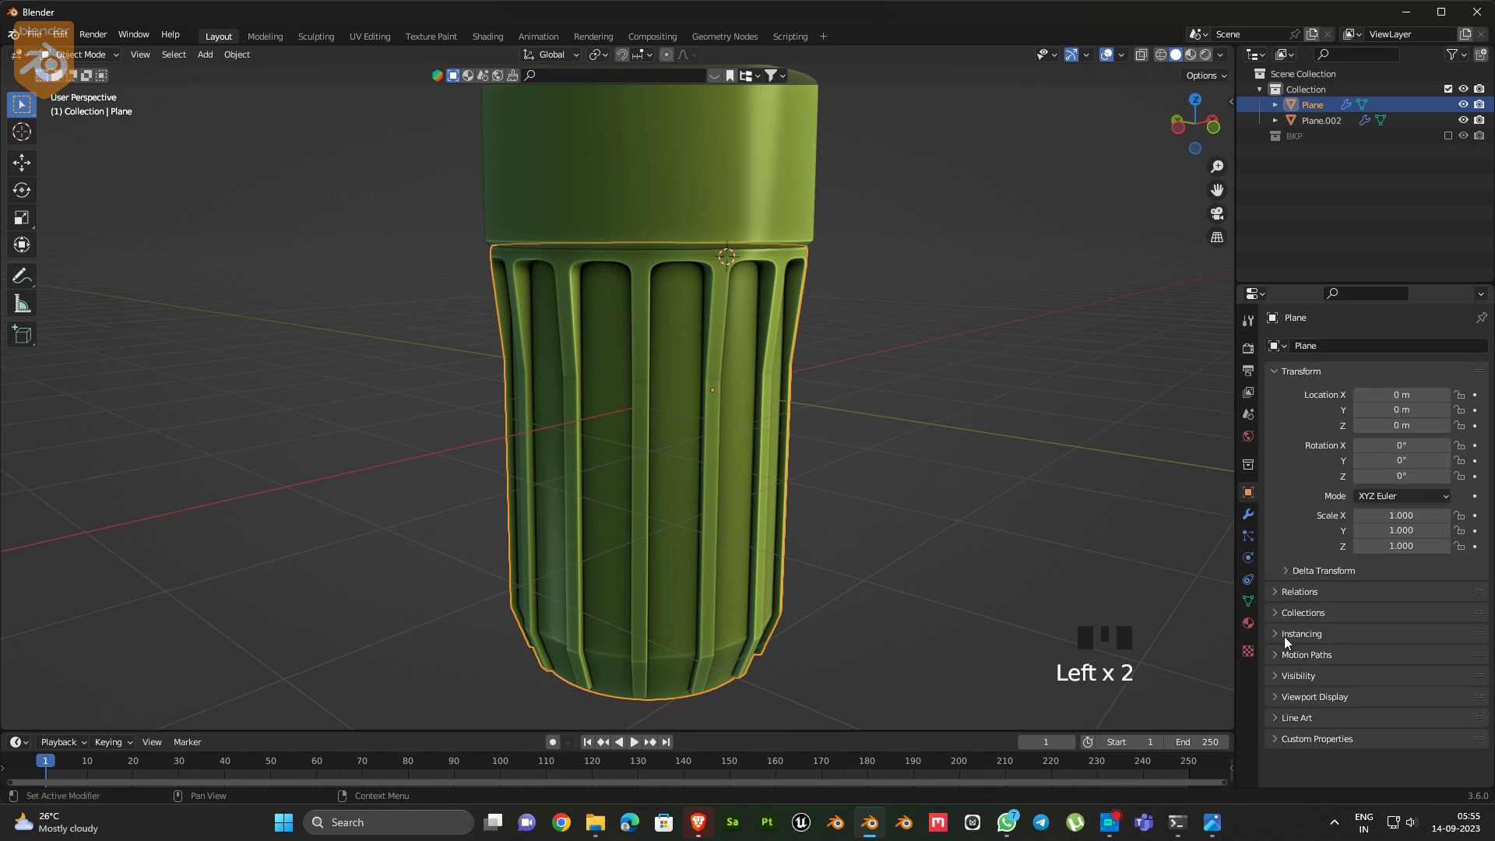
left_click(1319, 695)
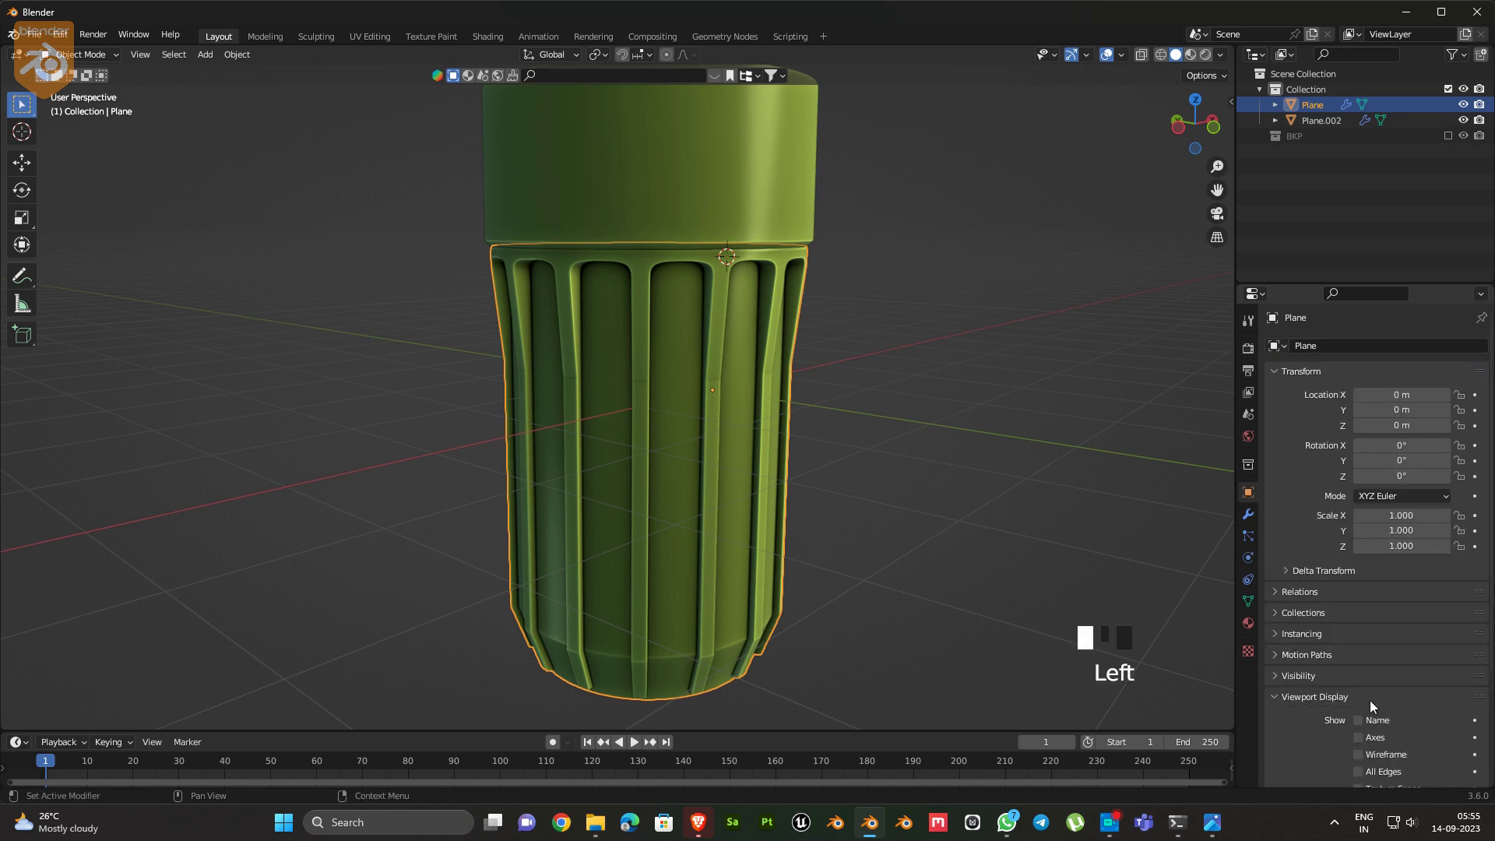
scroll(1401, 704, "down", 4)
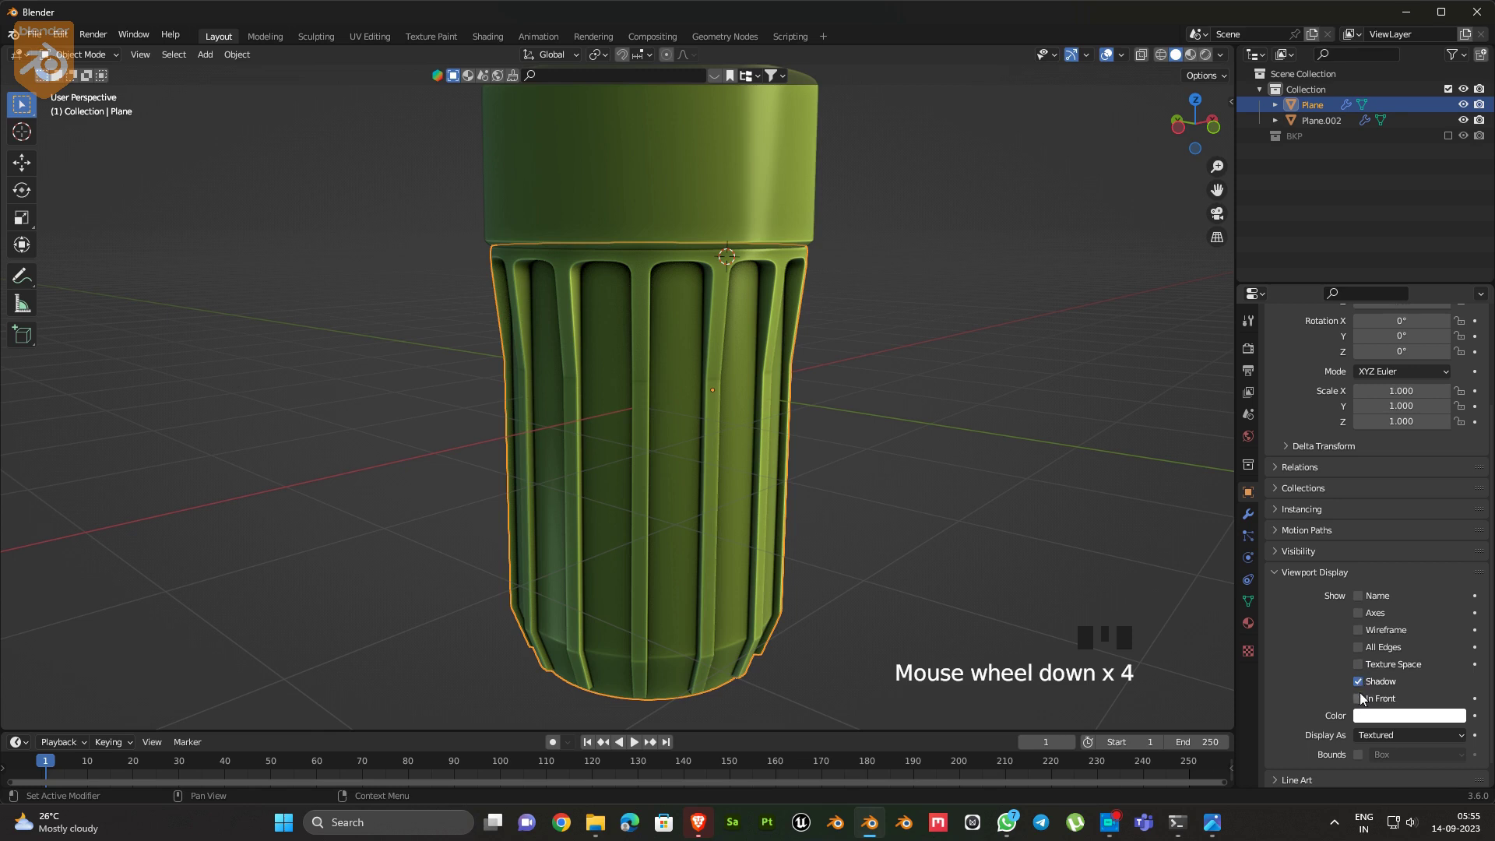
middle_click_drag(627, 435, 671, 347, "shift")
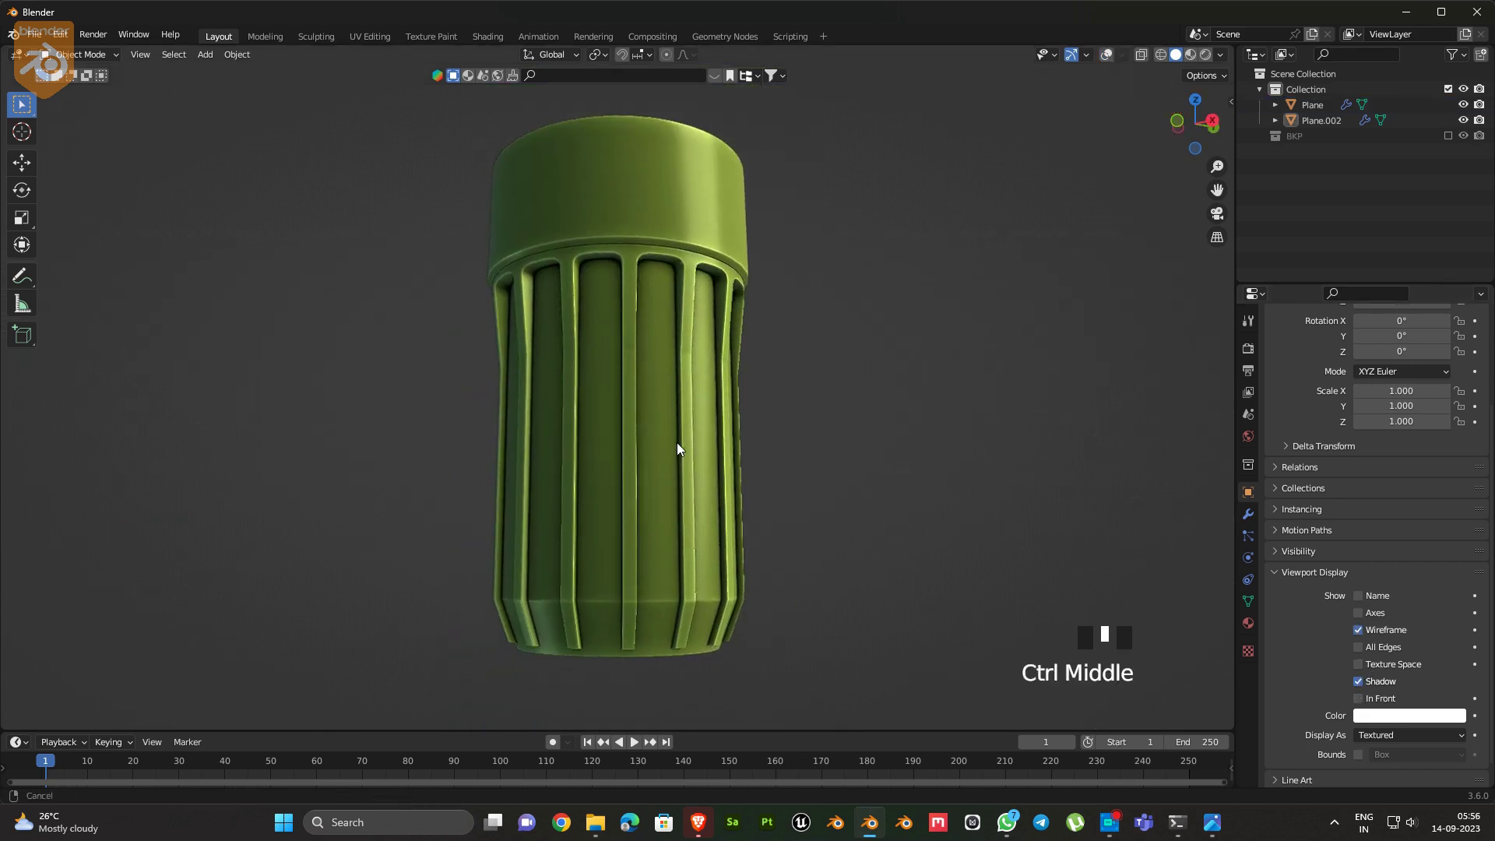
middle_click_drag(676, 442, 477, 465, "ctrl")
middle_click_drag(452, 450, 584, 311, "shift")
scroll(708, 390, "down", 2)
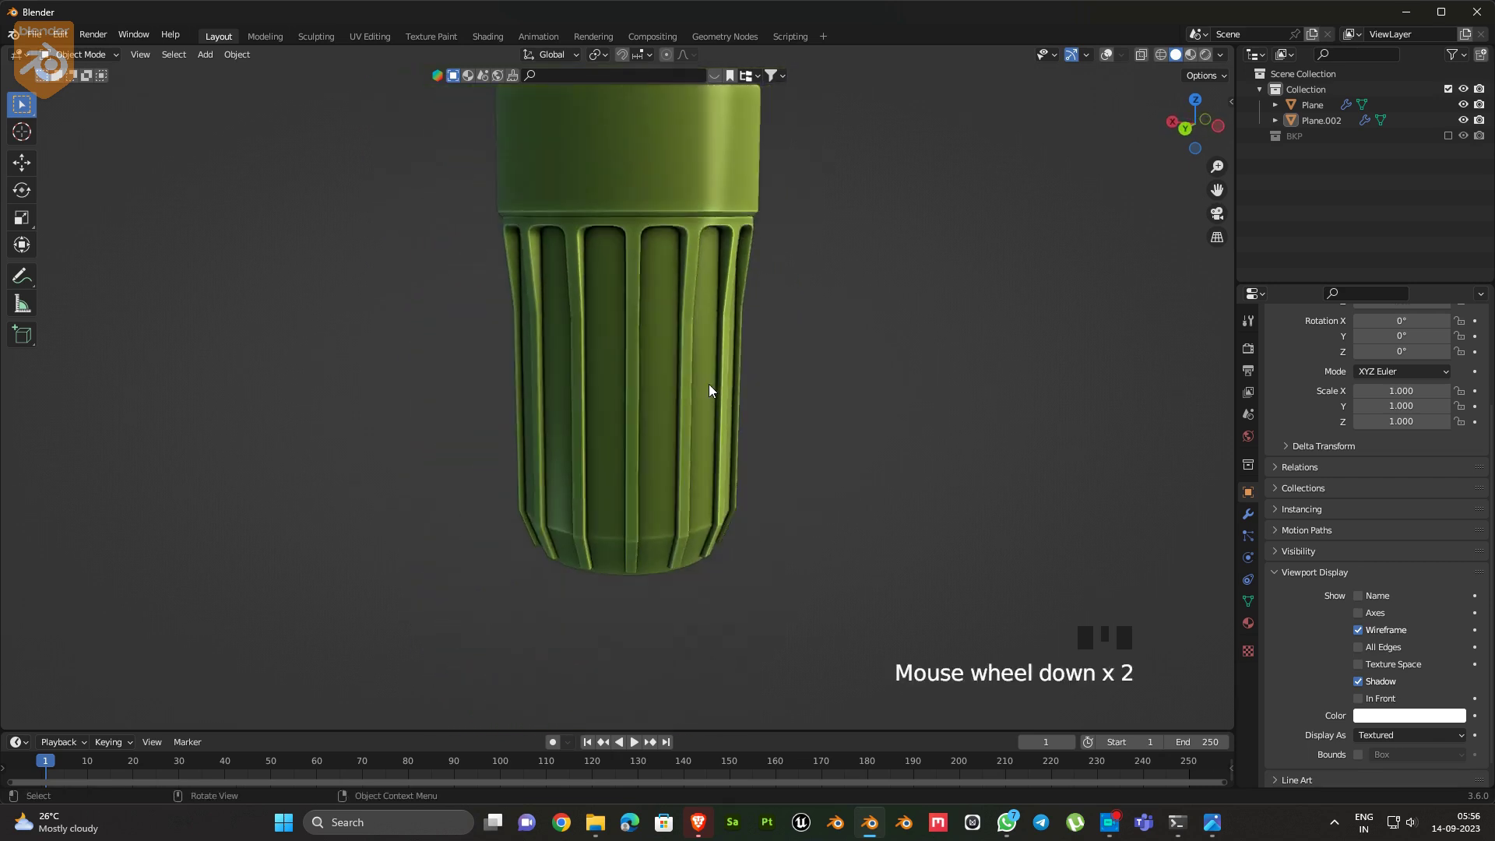